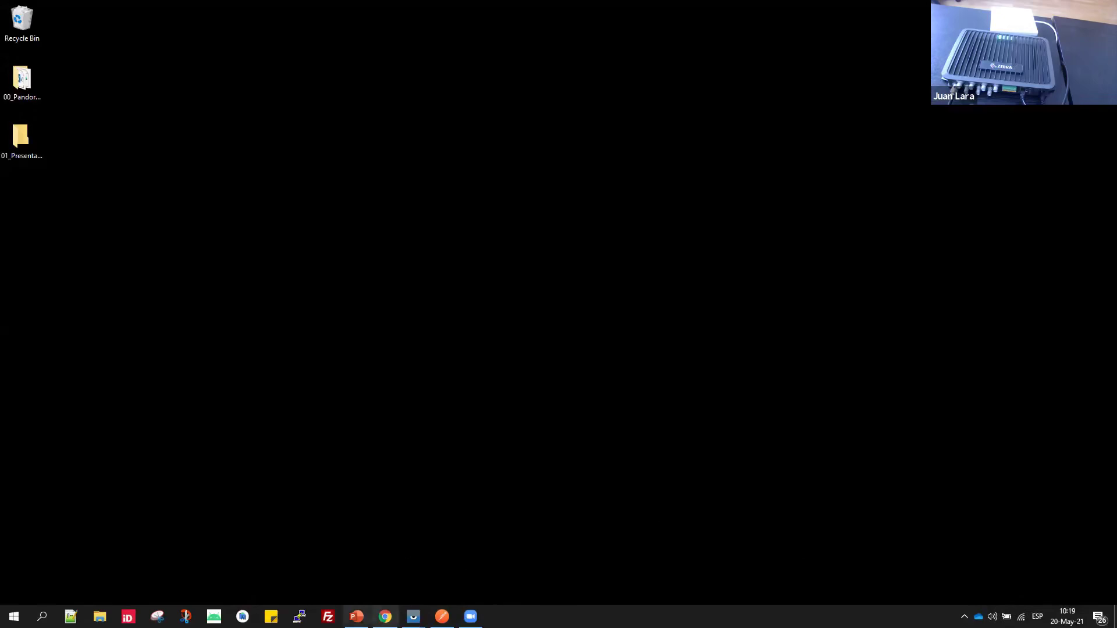
Switch to Chrome and bring up the Developer Portal's event subscriptions page, checking the reader's FX Connect page as well.
left_click(385, 617)
left_click(46, 14)
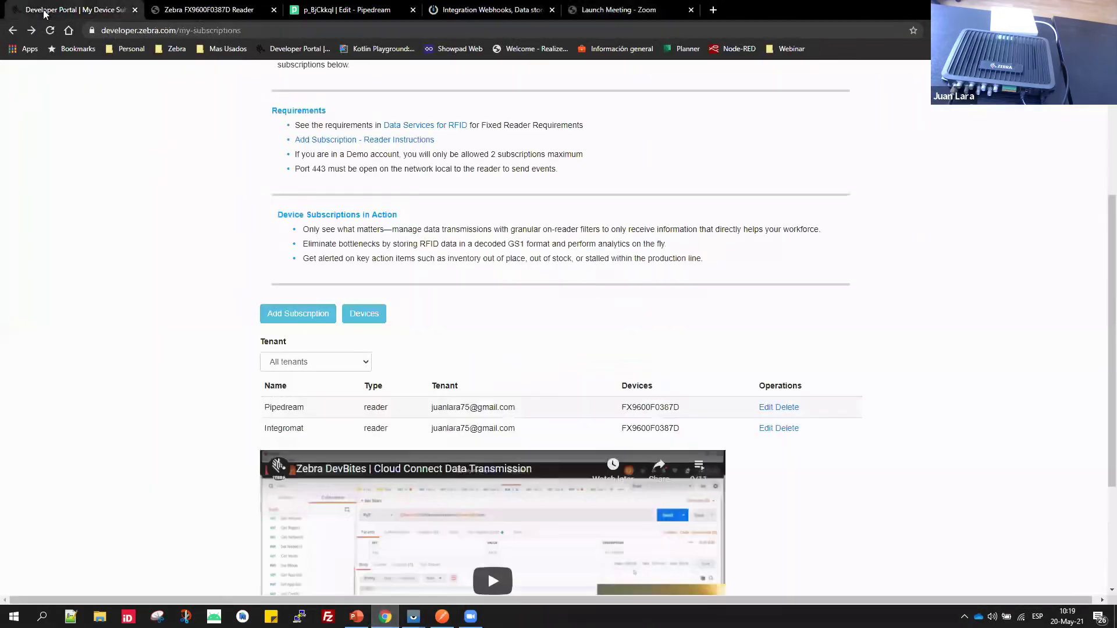
left_click(202, 10)
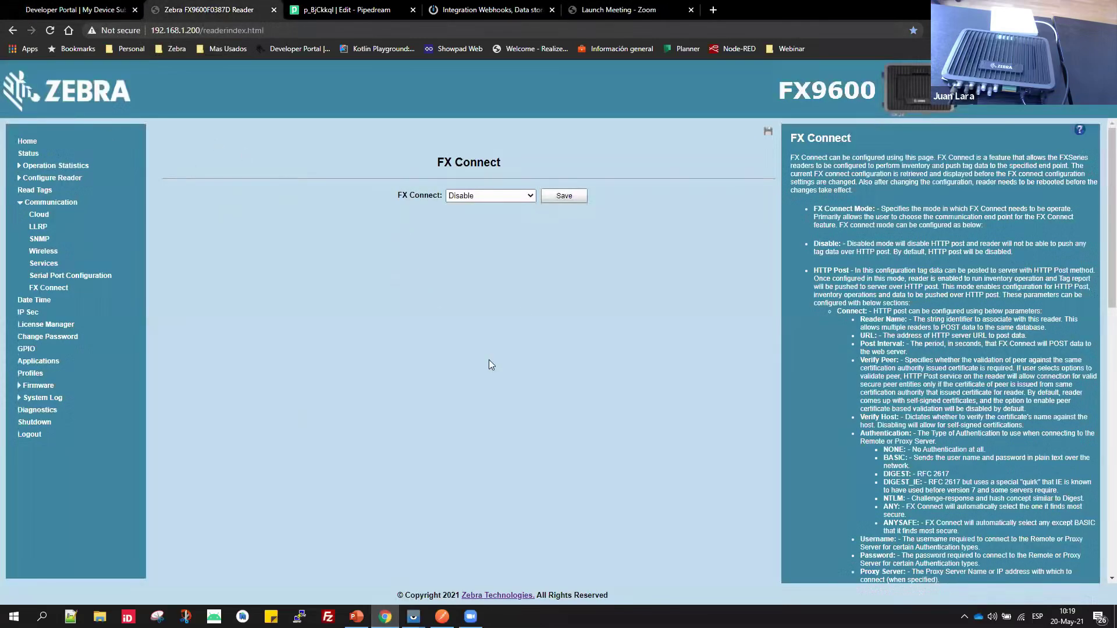
left_click(66, 11)
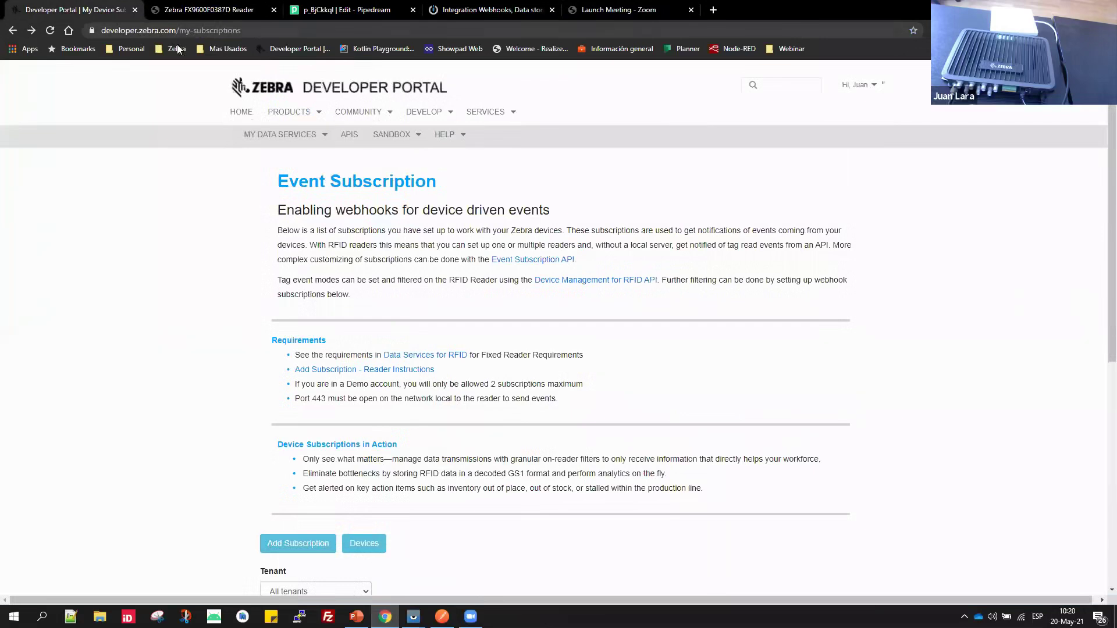
View the options of the signed-in Developer Portal account.
left_click(860, 85)
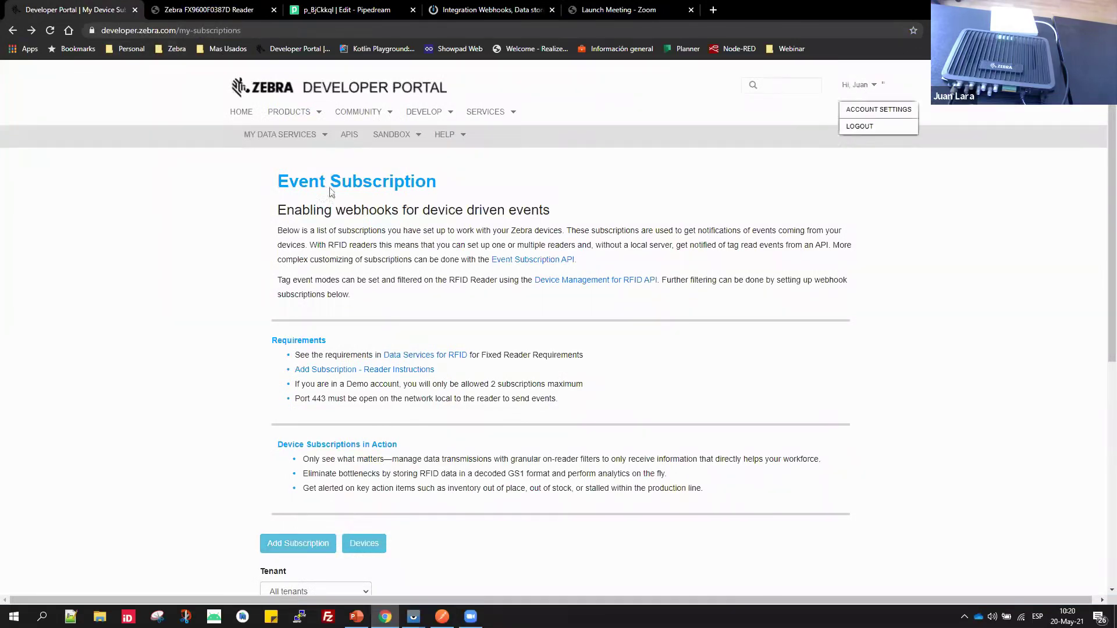
left_click(807, 201)
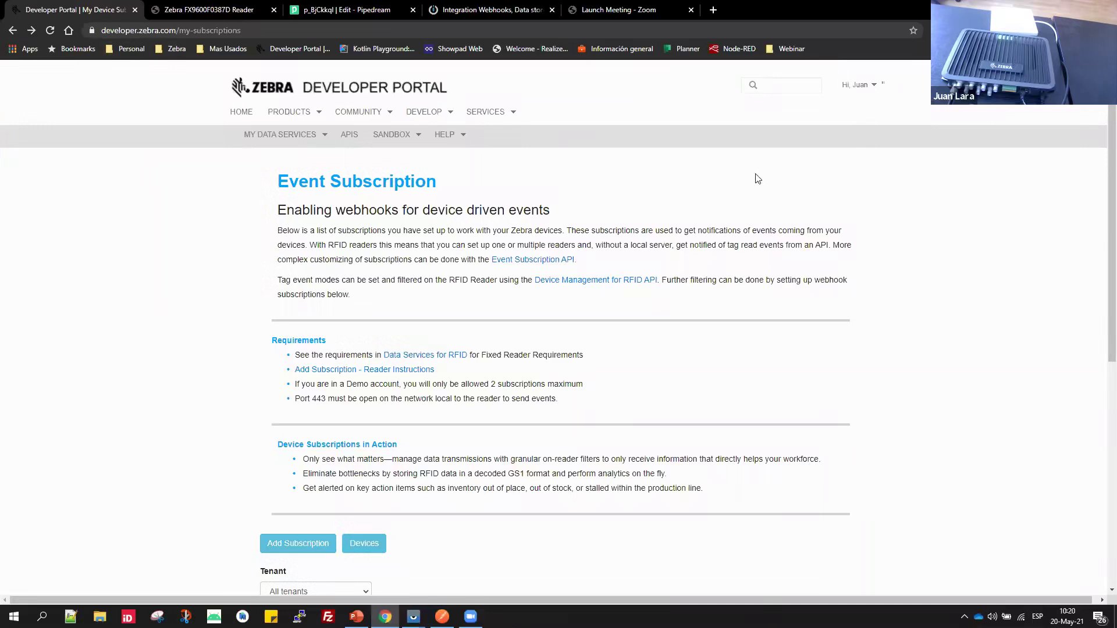
left_click(852, 87)
Open the Zebra Data Services platform page of the Developer Portal.
mouse_move(299, 111)
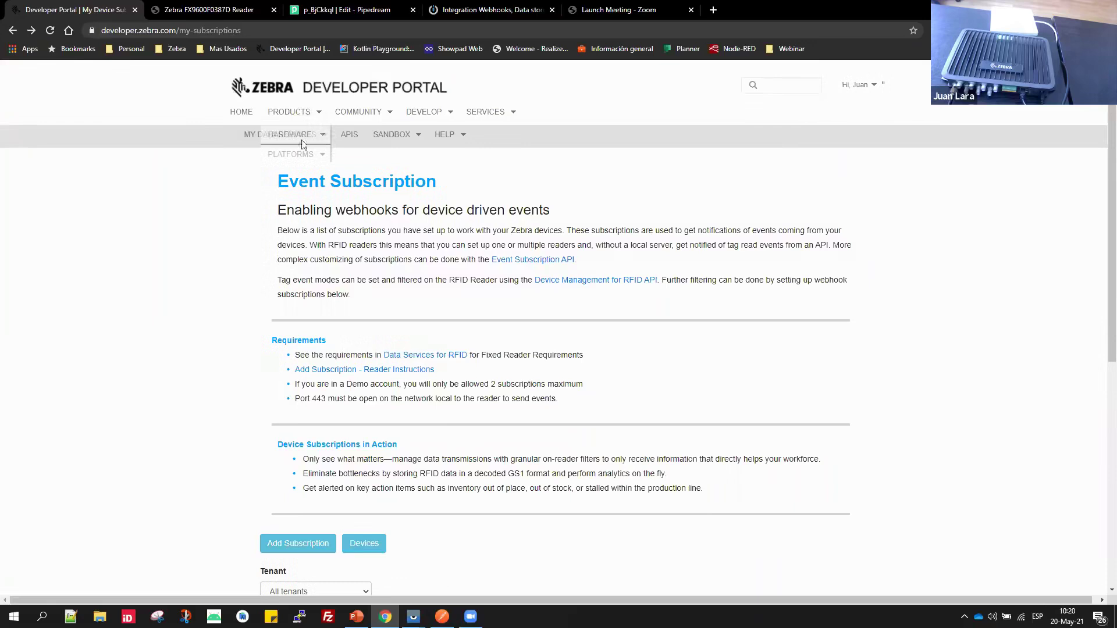
mouse_move(305, 156)
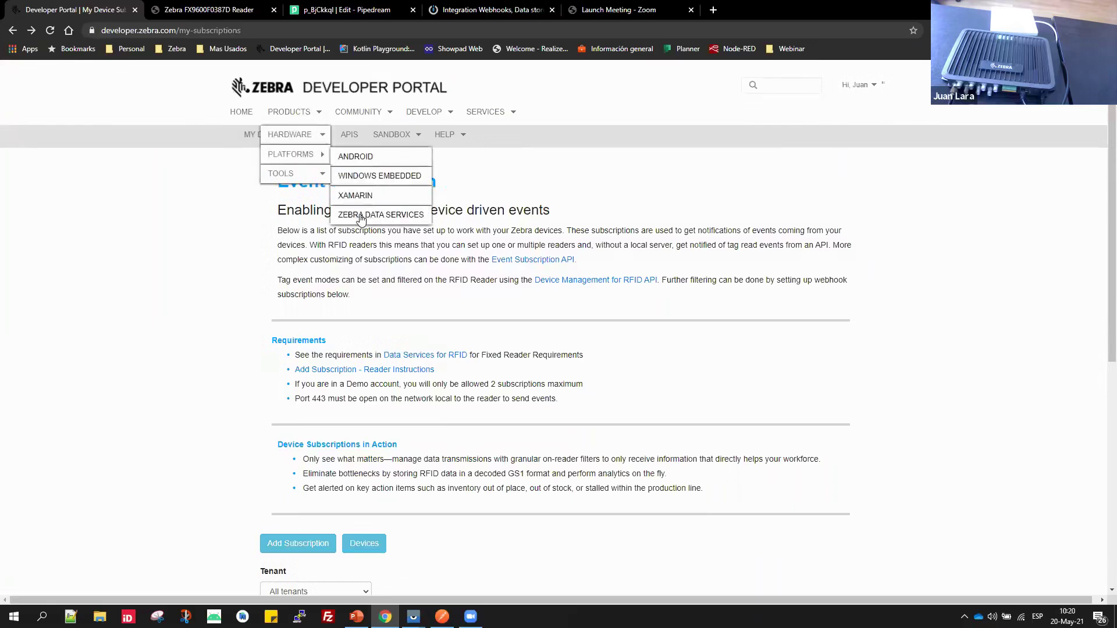
left_click(361, 217)
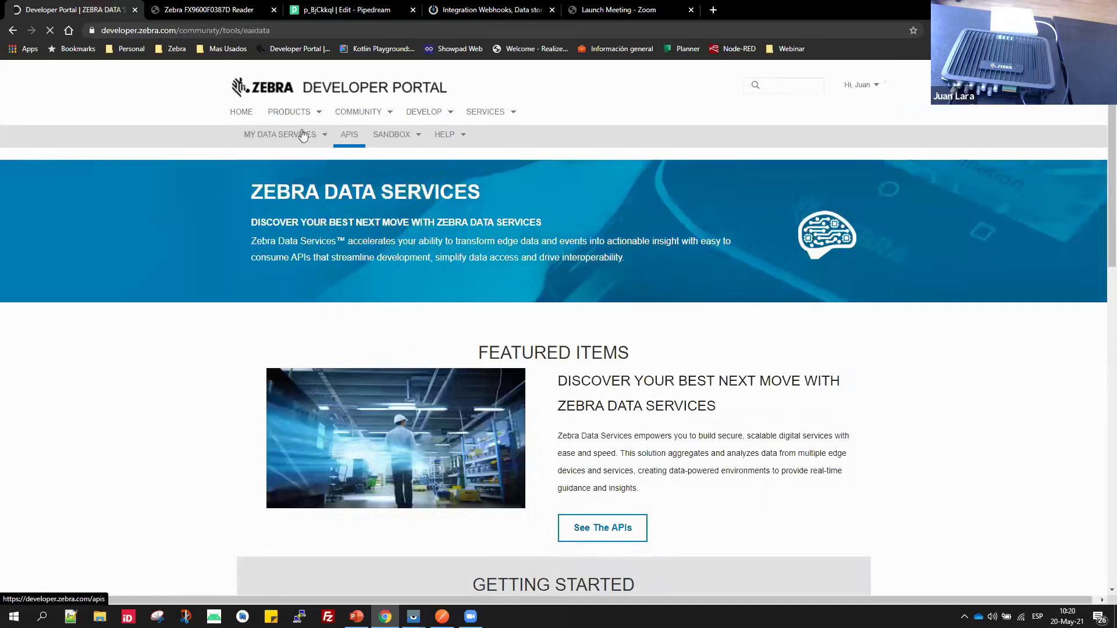
Open the Data Services packages page and review the catalog of available packages.
mouse_move(274, 138)
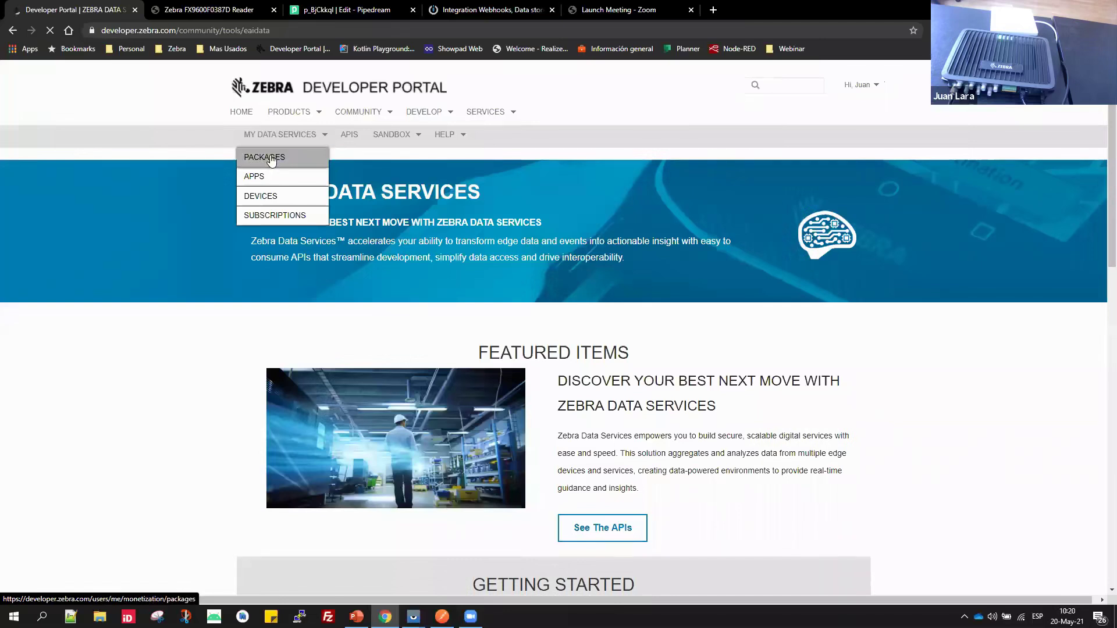
left_click(272, 161)
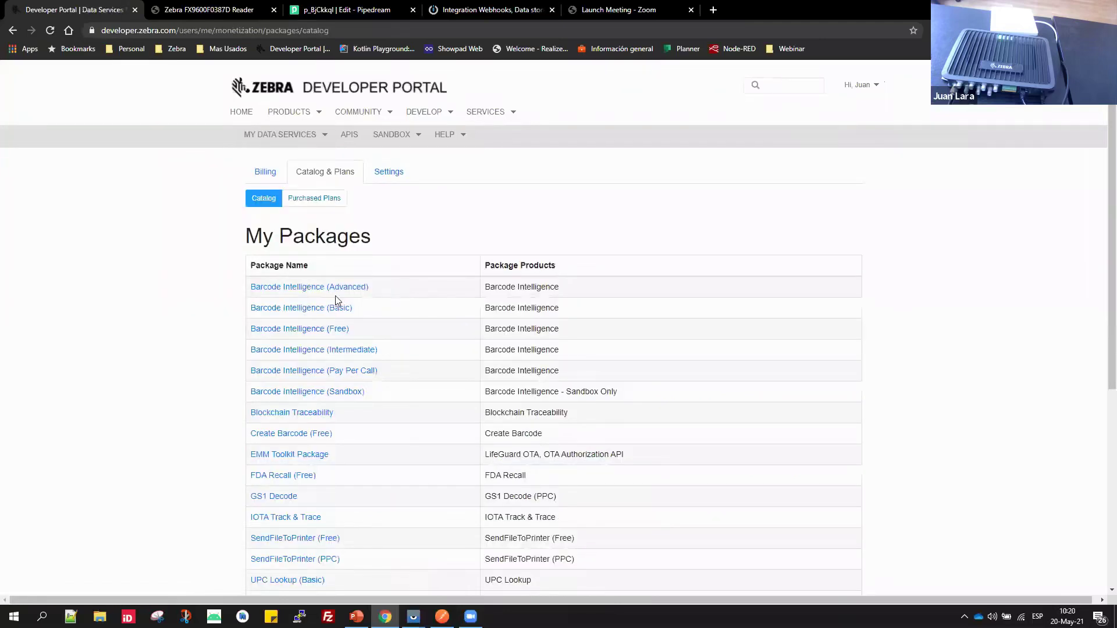
scroll(323, 349, "down", 3)
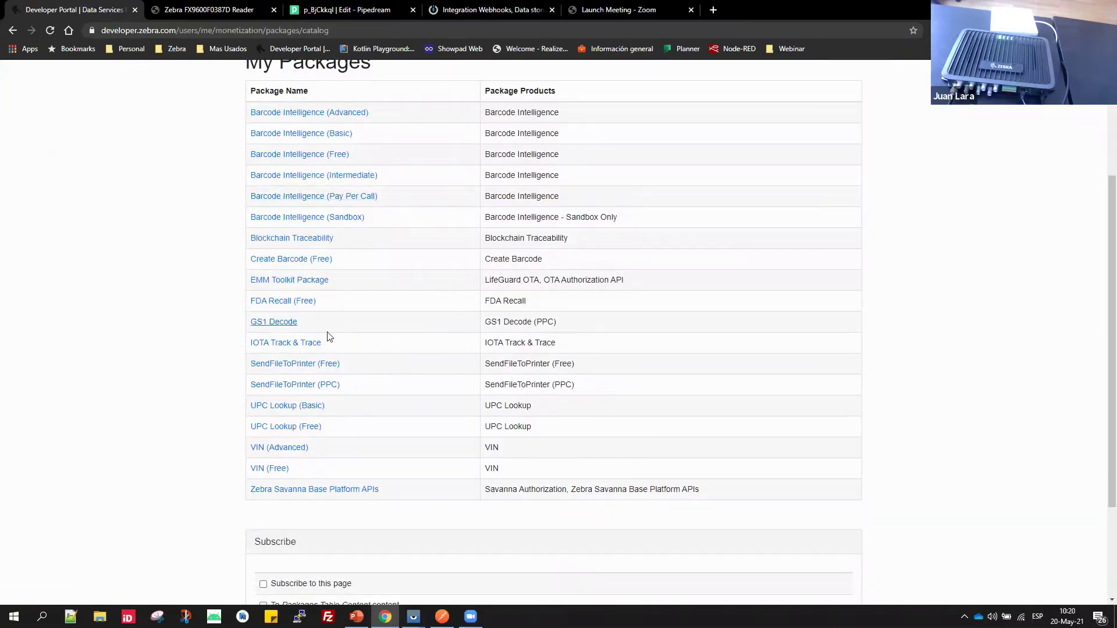
scroll(329, 336, "up", 1)
scroll(381, 323, "up", 1)
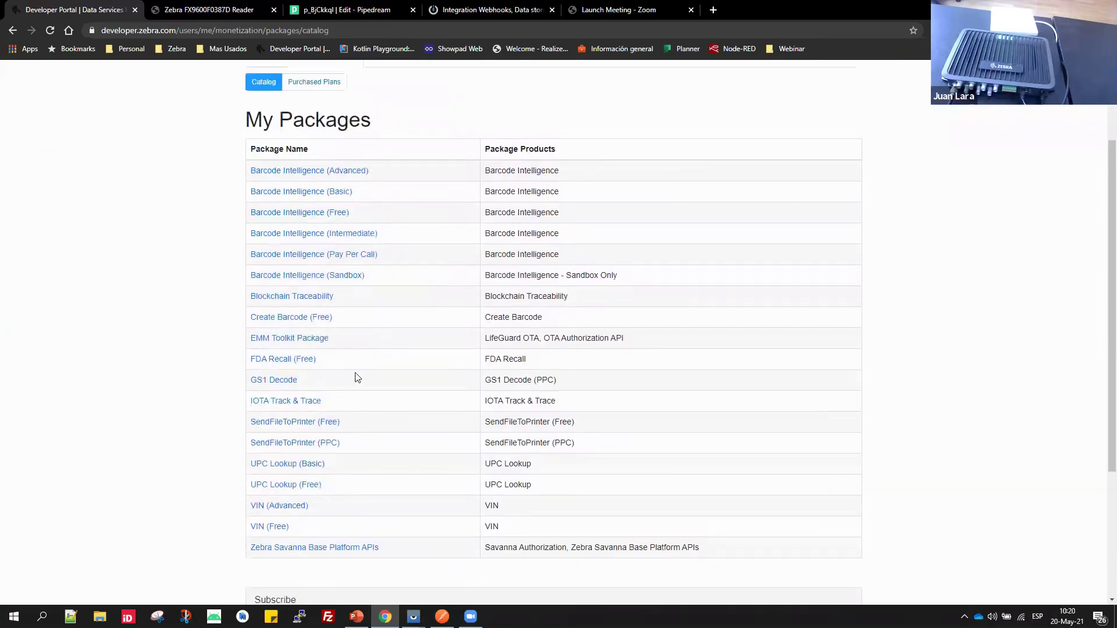
scroll(126, 248, "up", 3)
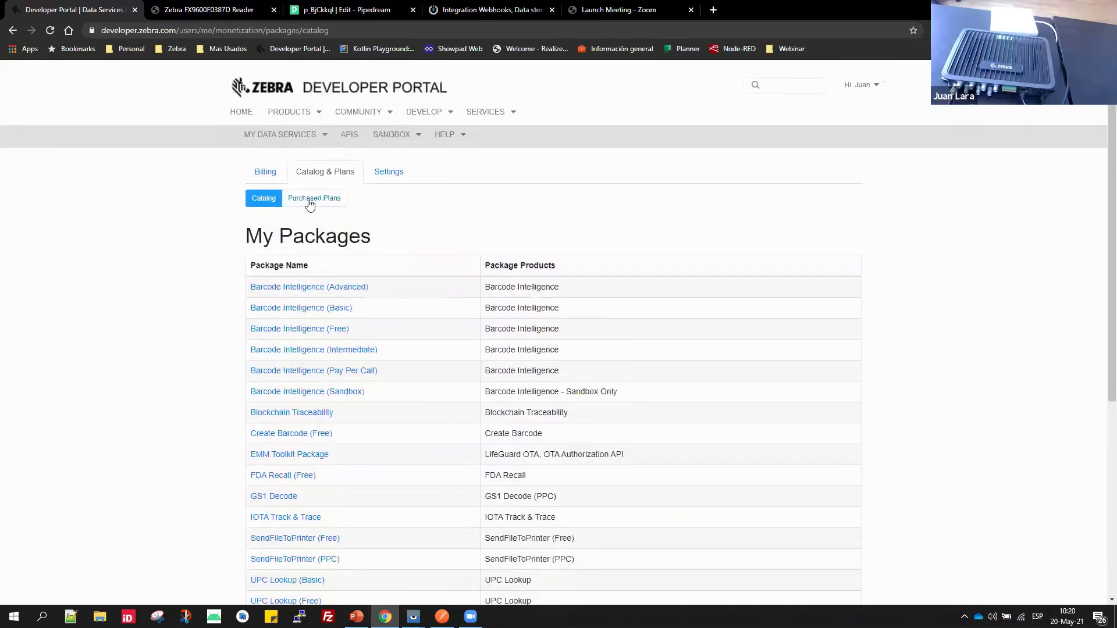
Open the My Apps list, and review the Cloud Management for RFID Pilot app's keys and products in Guia.docx in Word.
left_click(323, 136)
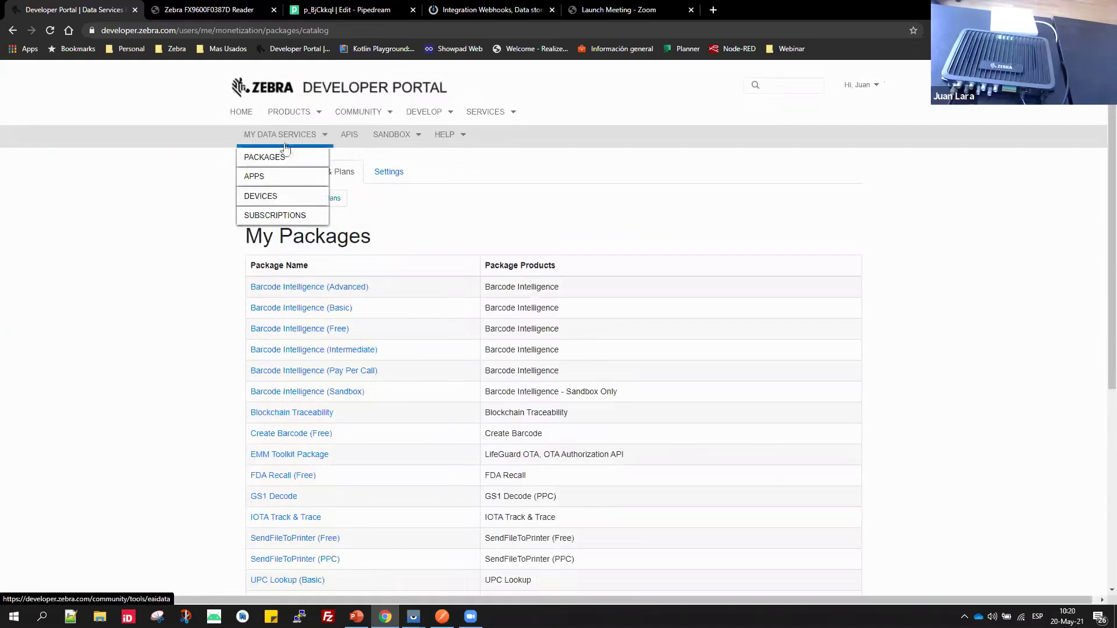
left_click(263, 182)
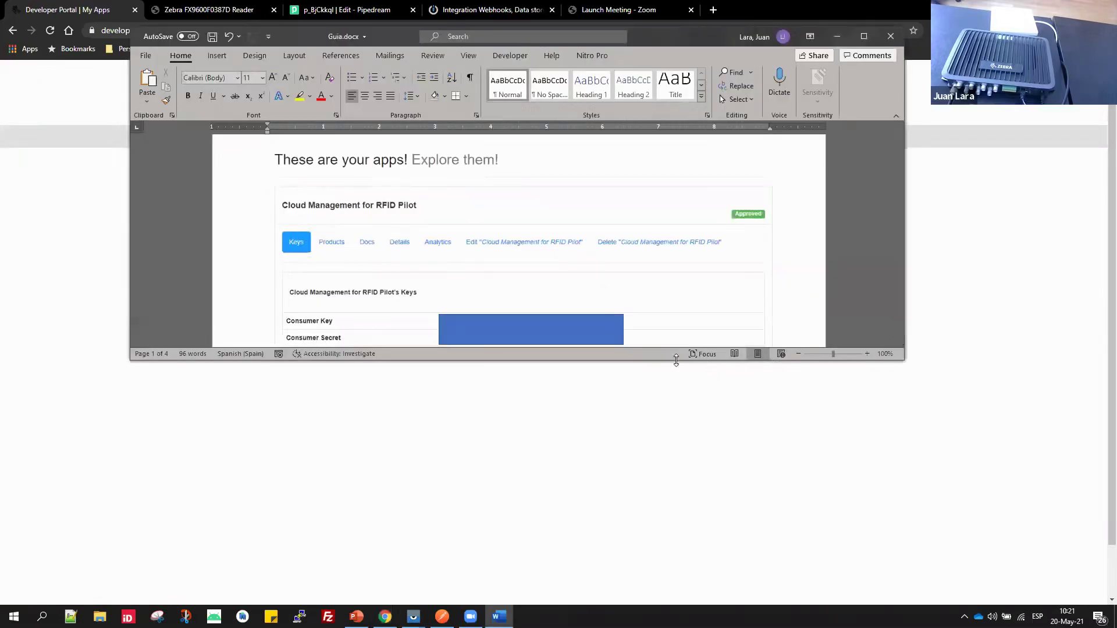
left_click_drag(676, 361, 676, 518)
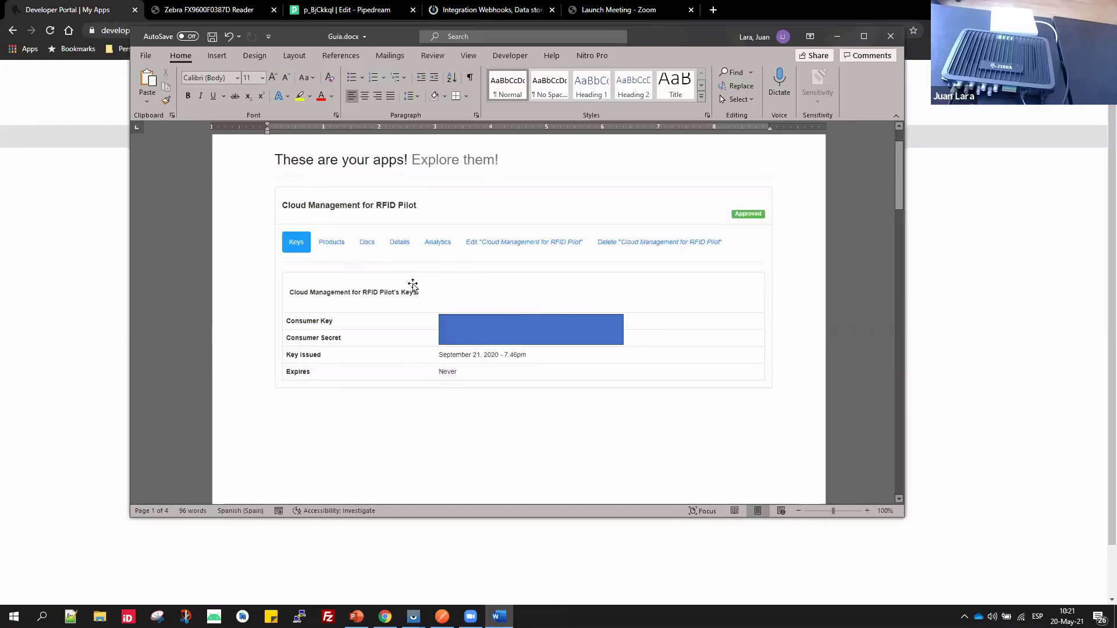
scroll(411, 286, "down", 3)
scroll(412, 287, "down", 9)
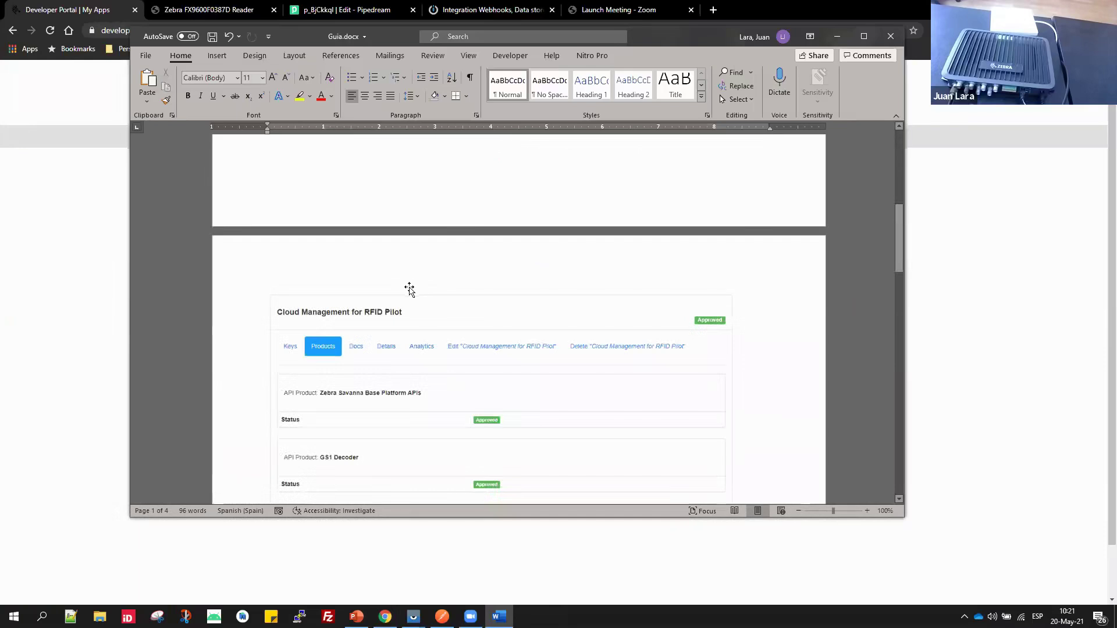
scroll(407, 289, "down", 6)
scroll(373, 262, "down", 1)
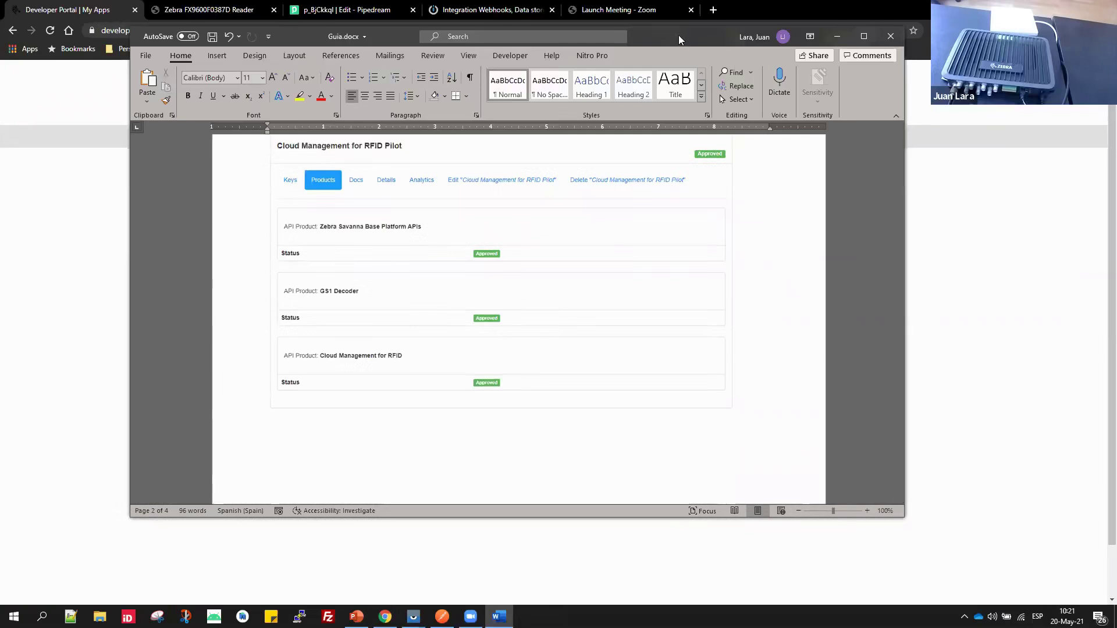
key("alt+F4")
Open the My Devices page and examine the list of enrolled devices.
left_click(282, 135)
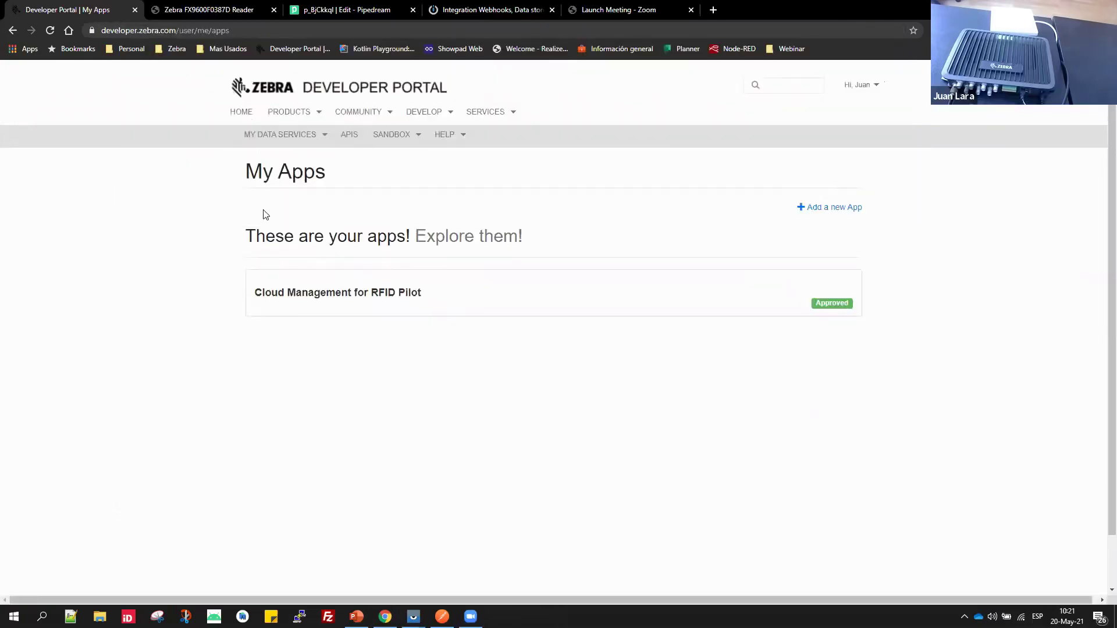
mouse_move(300, 136)
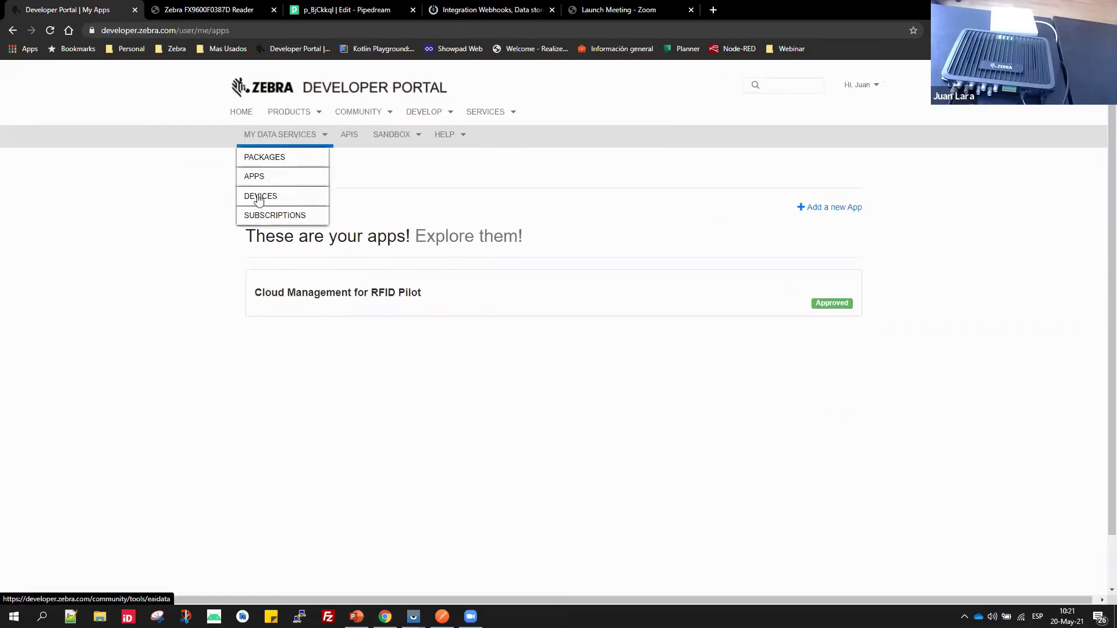
left_click(259, 198)
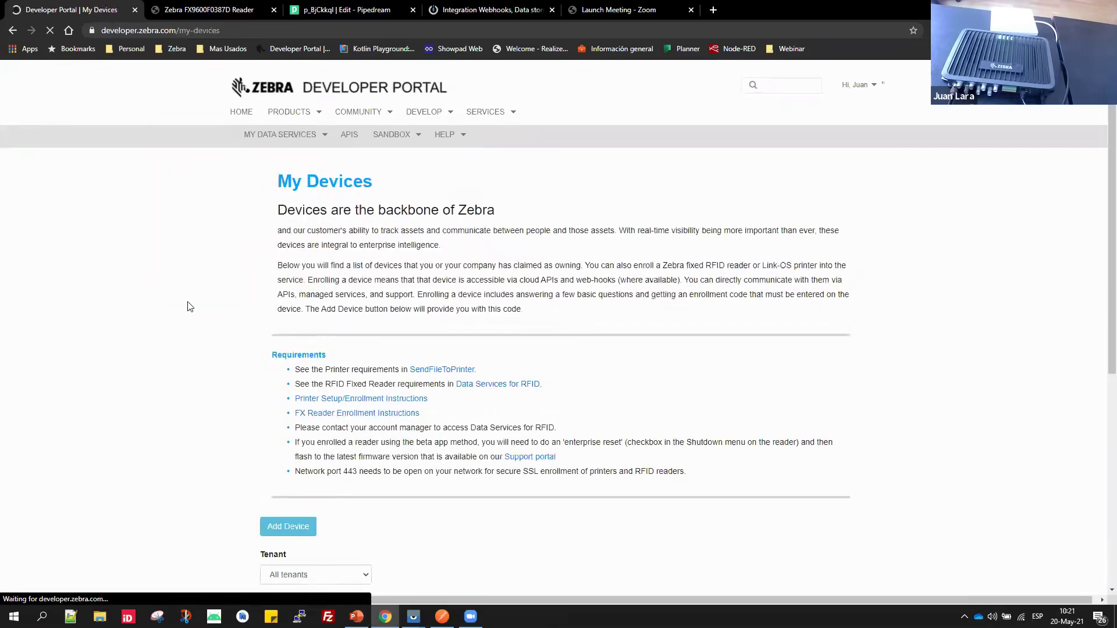
scroll(189, 307, "down", 1)
scroll(186, 309, "down", 1)
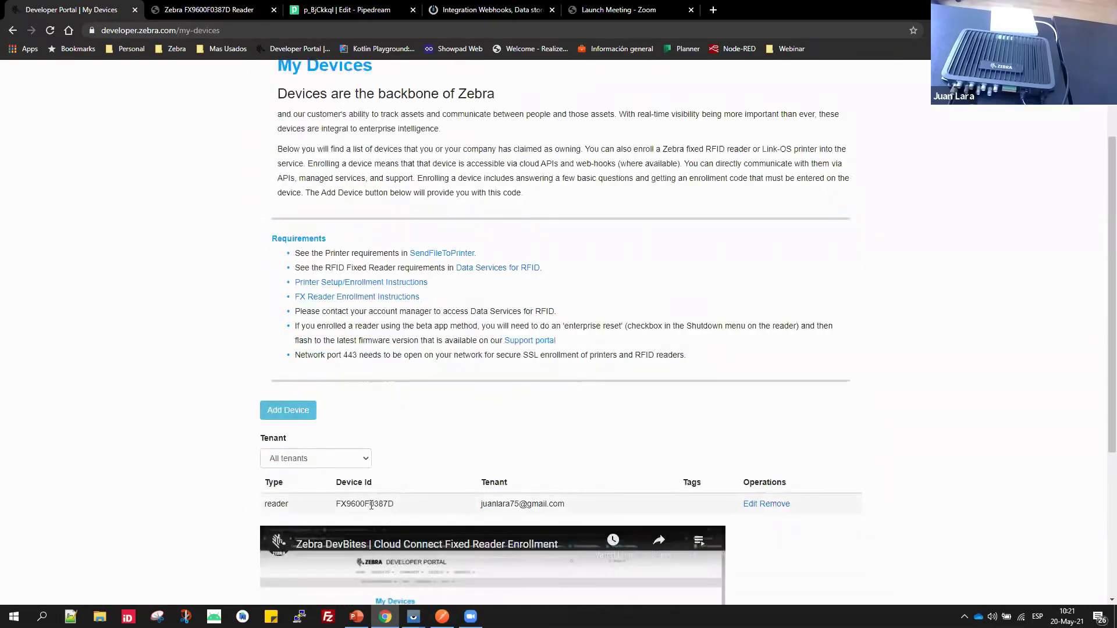
scroll(239, 348, "down", 2)
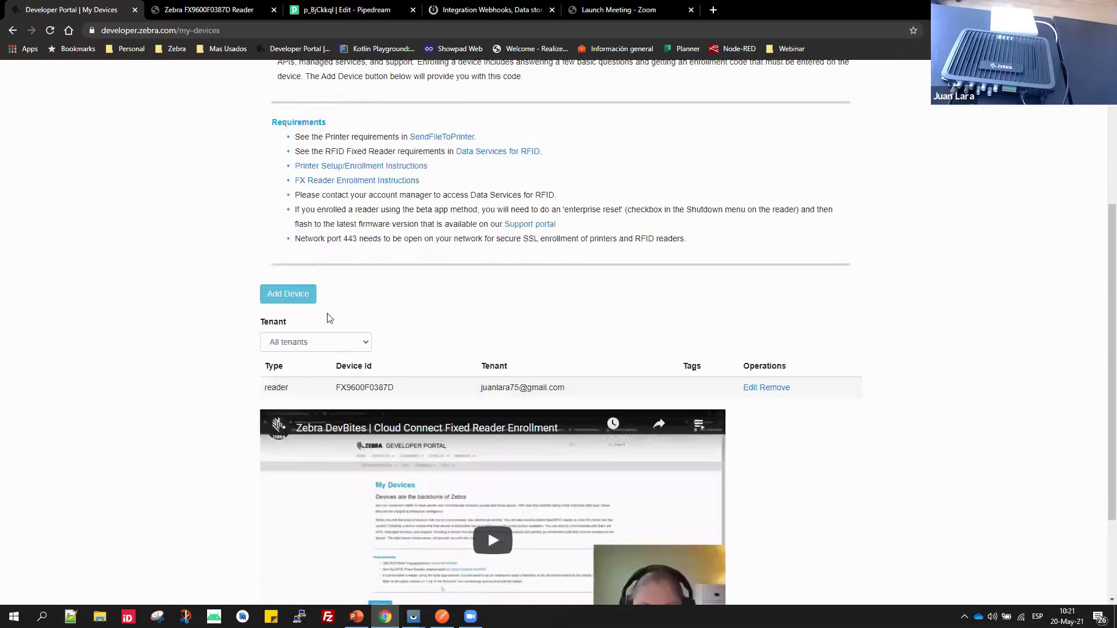
Open the form for adding a device and look at the selectable device types.
left_click(291, 301)
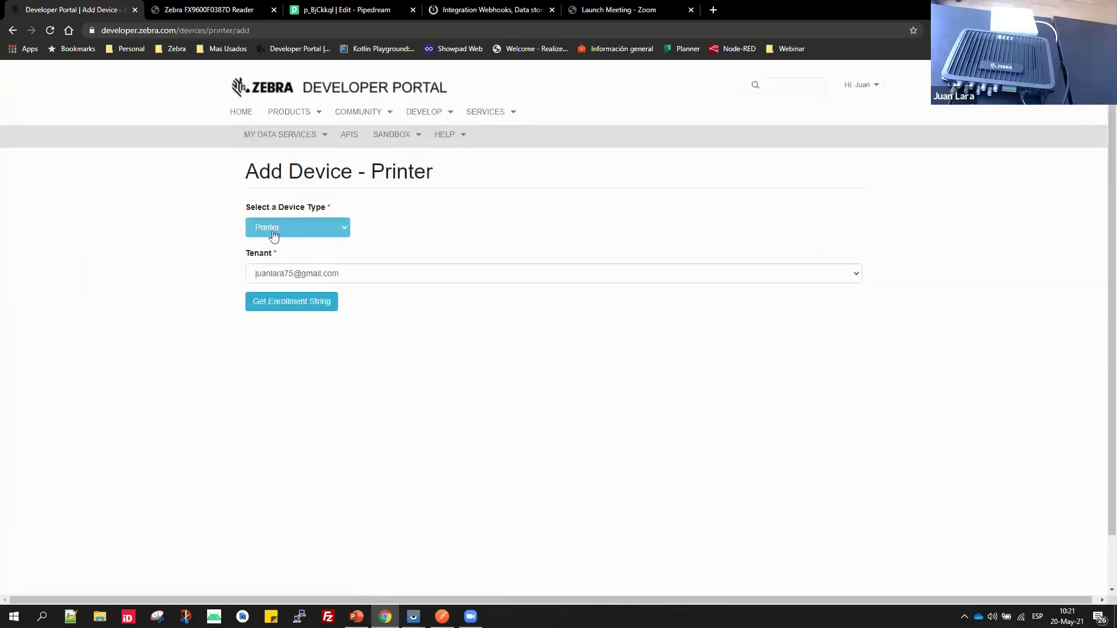
left_click(277, 232)
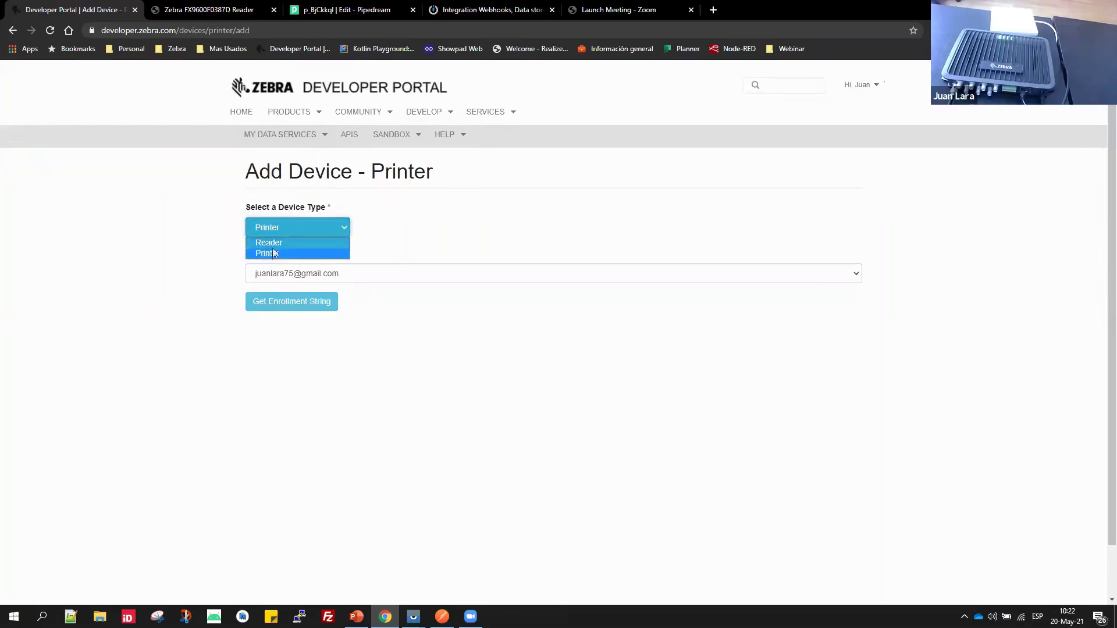
left_click(307, 256)
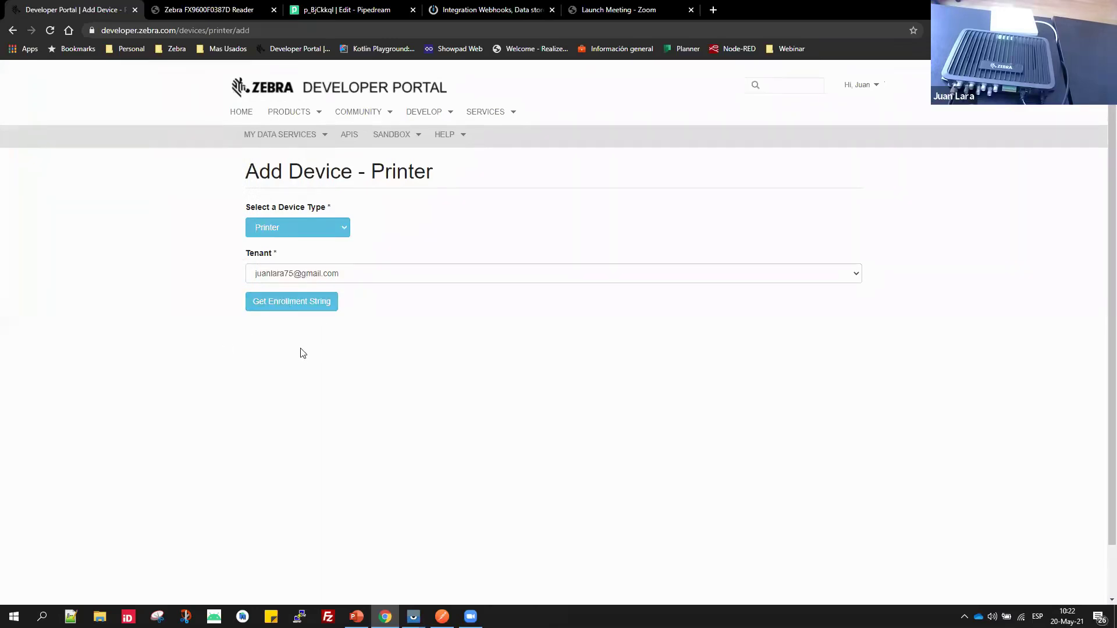
Log in to the FX9600 reader console as admin with the account password and open its cloud connection settings.
left_click(209, 10)
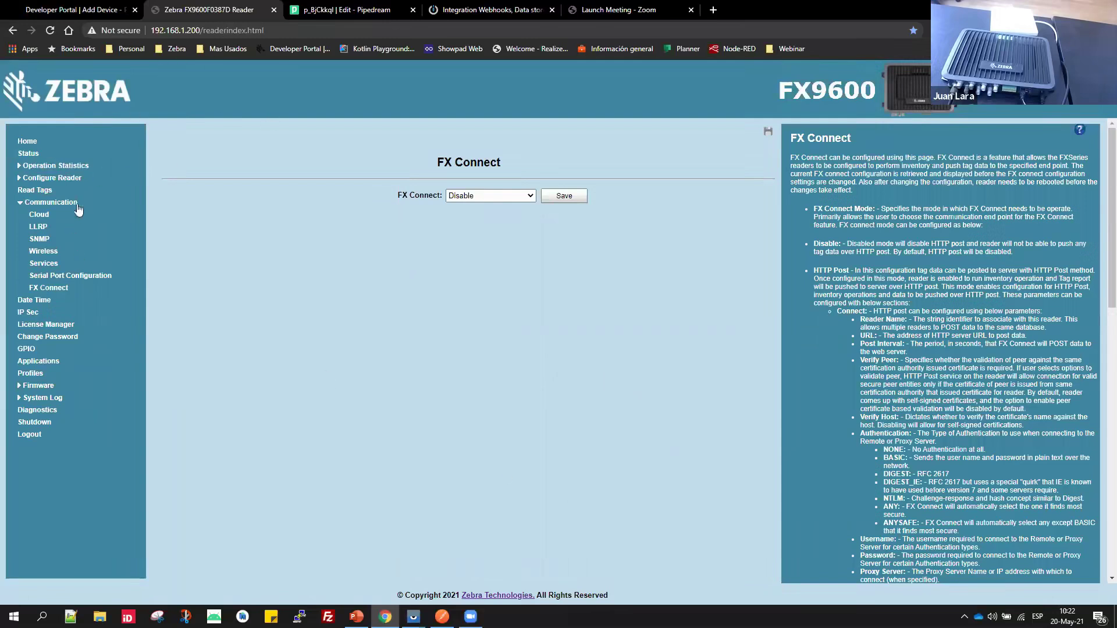
left_click(42, 217)
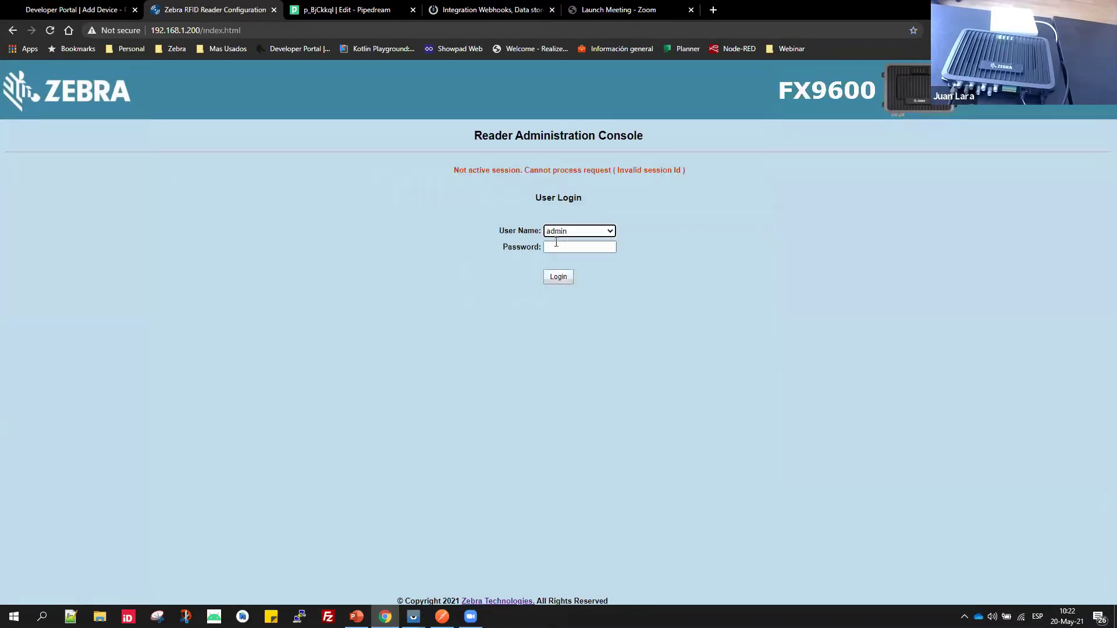
left_click(553, 247)
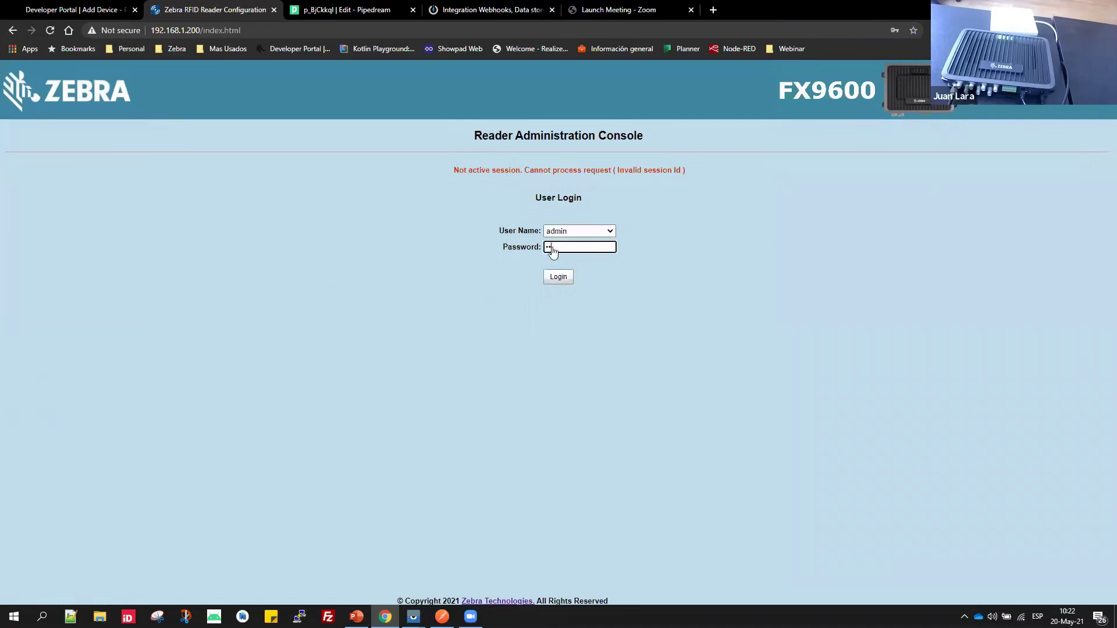
key("Return")
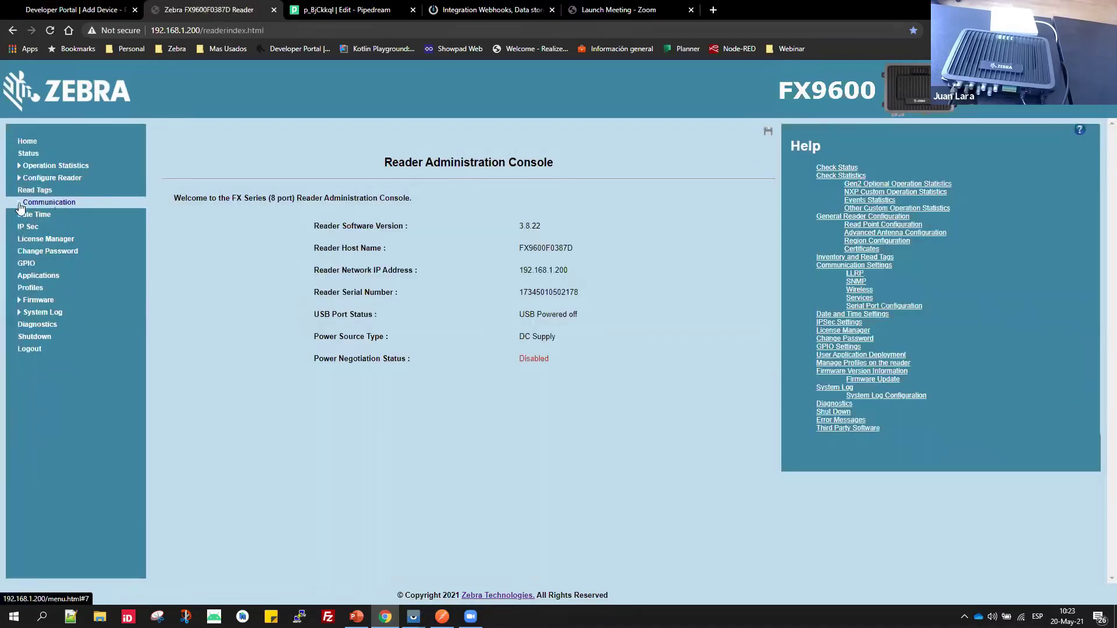
left_click(23, 203)
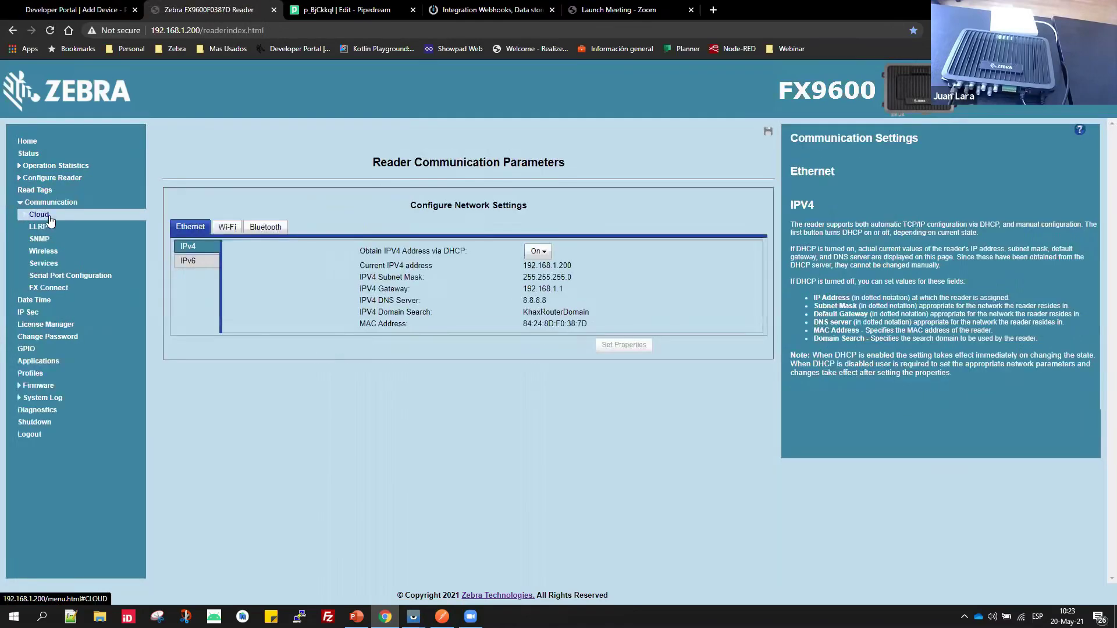
left_click(40, 215)
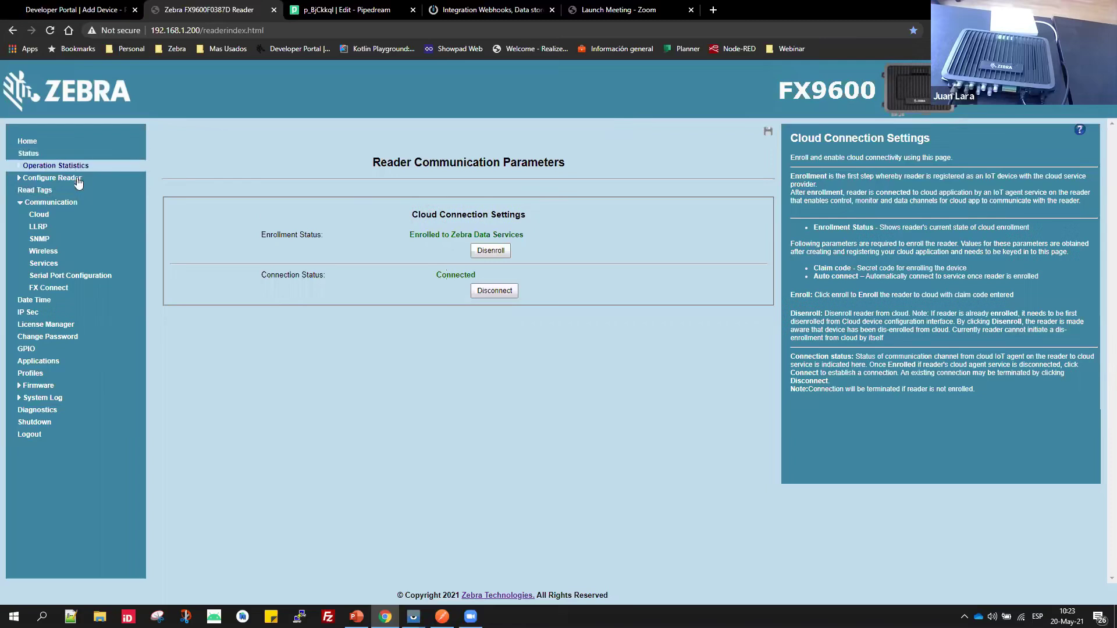
Try to start a tag inventory from the reader console's Read Tags page.
left_click(61, 192)
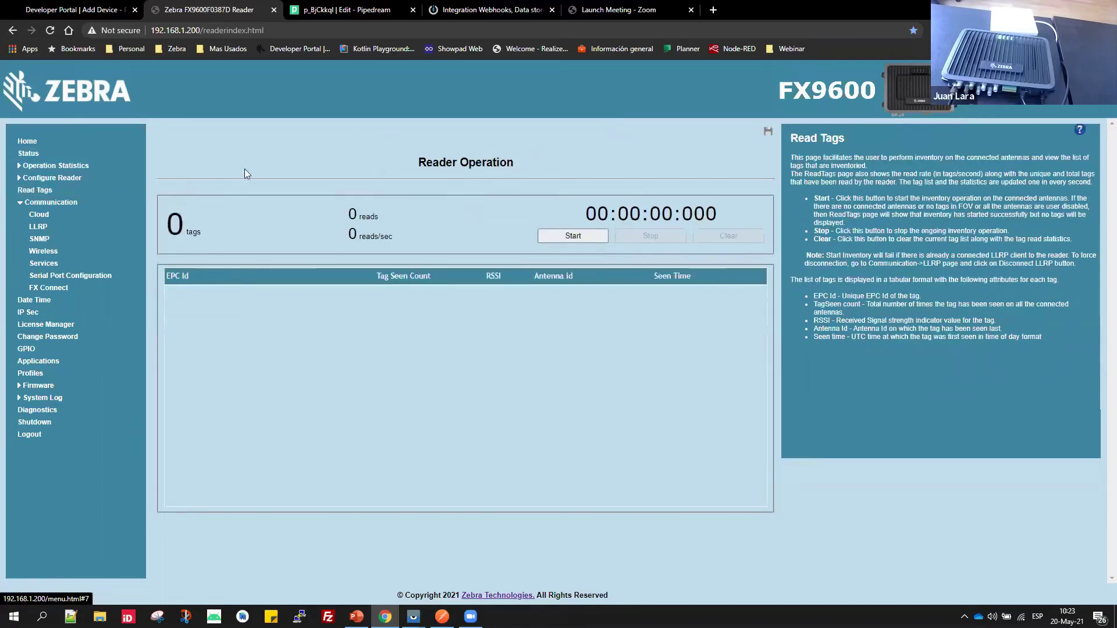
left_click(573, 237)
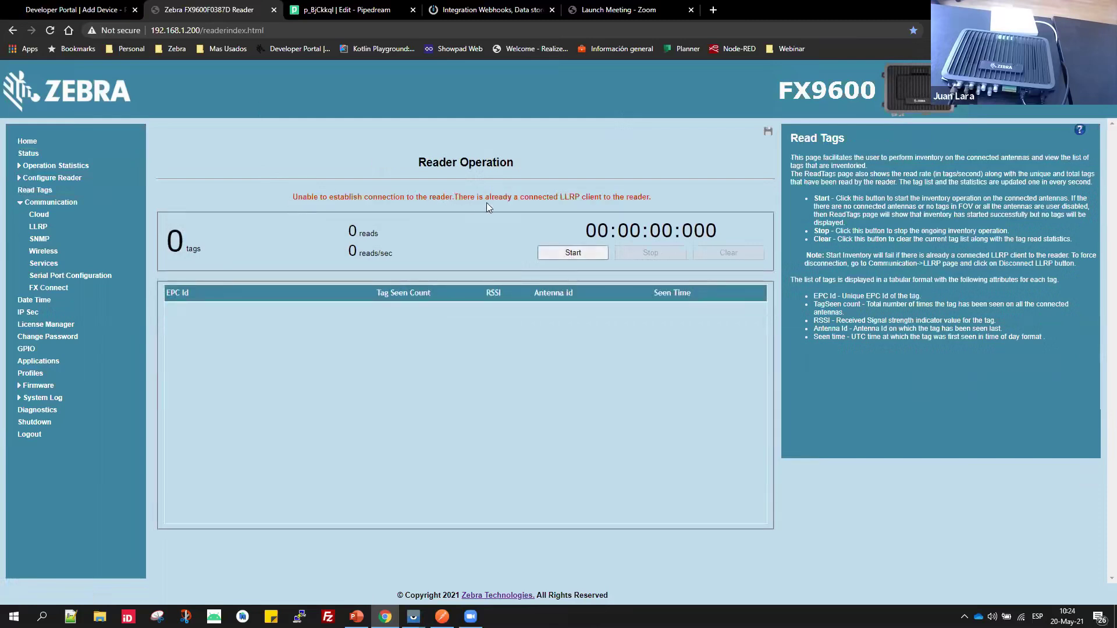
double_click(579, 194)
Open the reader's FX Connect communication settings.
left_click(57, 290)
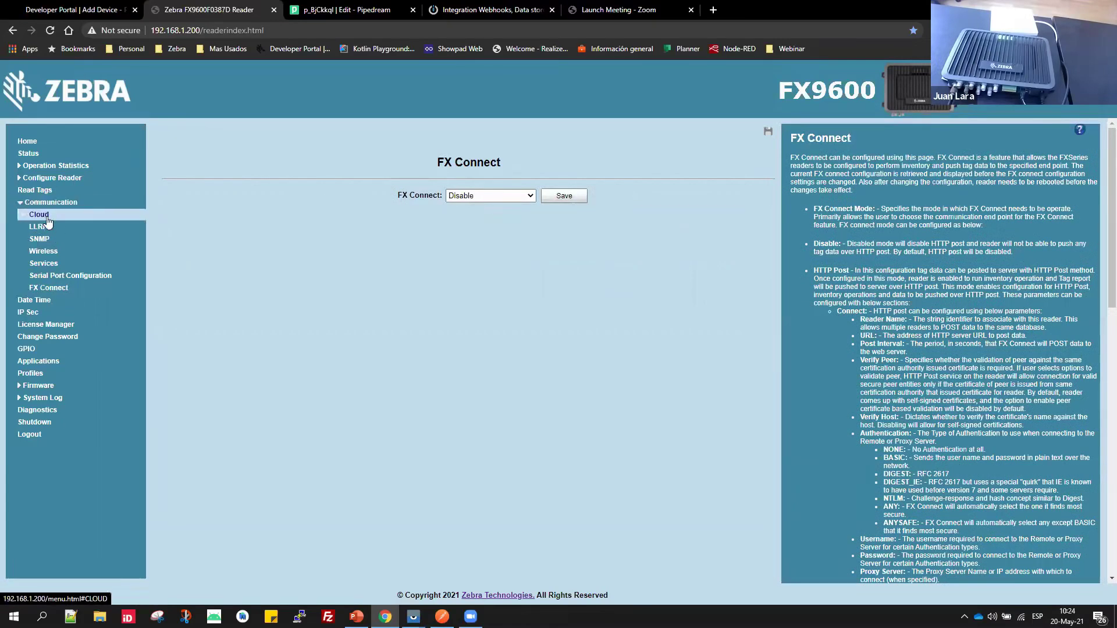
Check the reader's cloud connection settings and open the Event Subscription page in the Developer Portal.
left_click(47, 219)
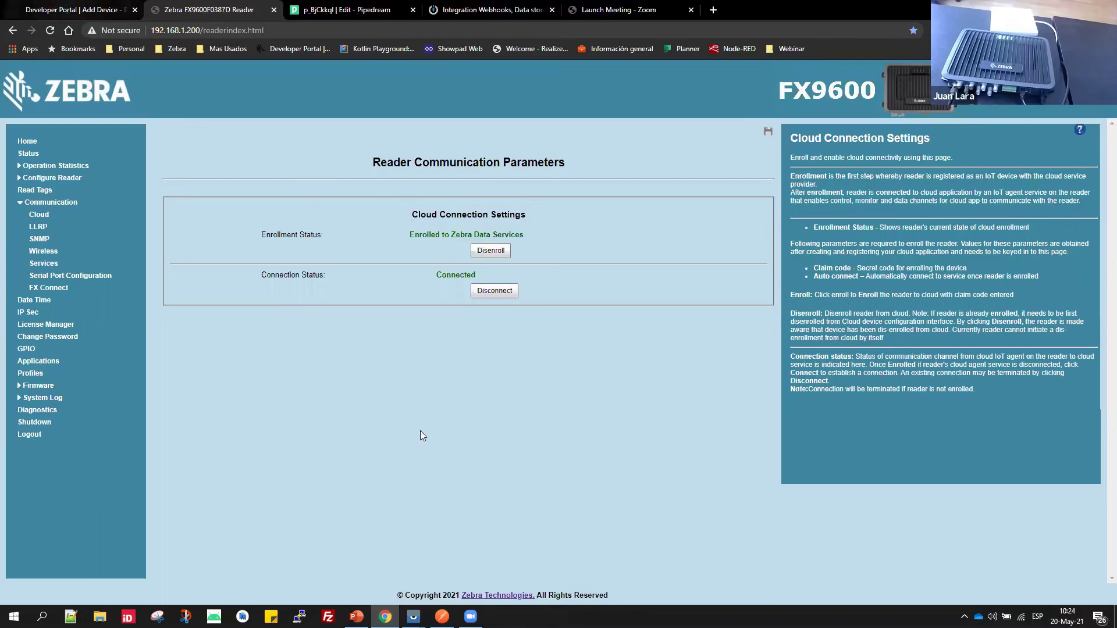
key("ctrl+shift+Tab")
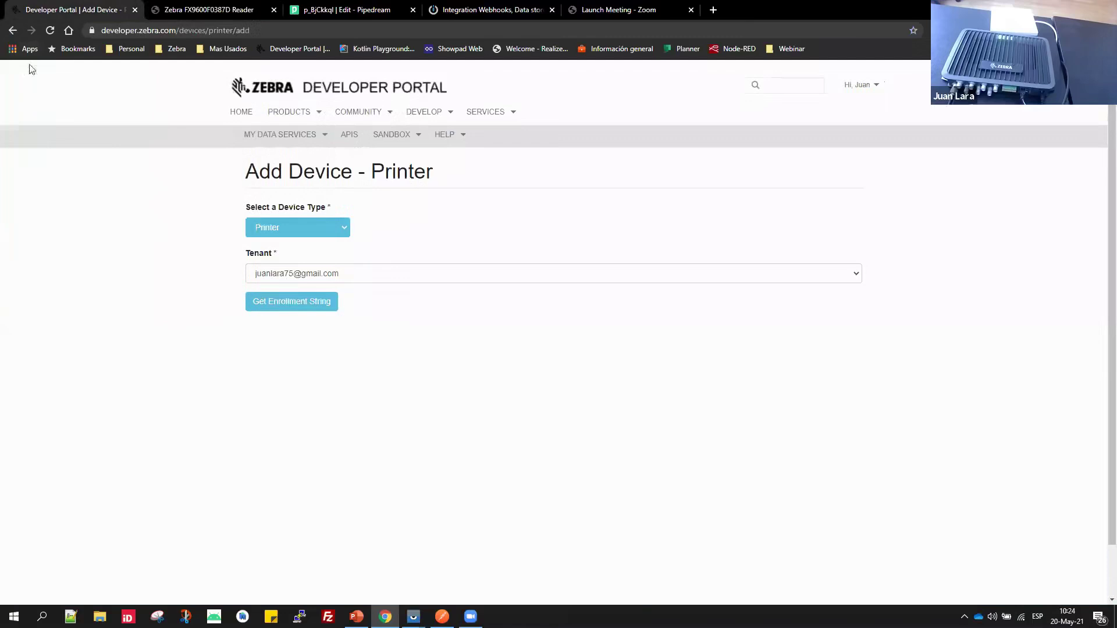
key("alt+Left")
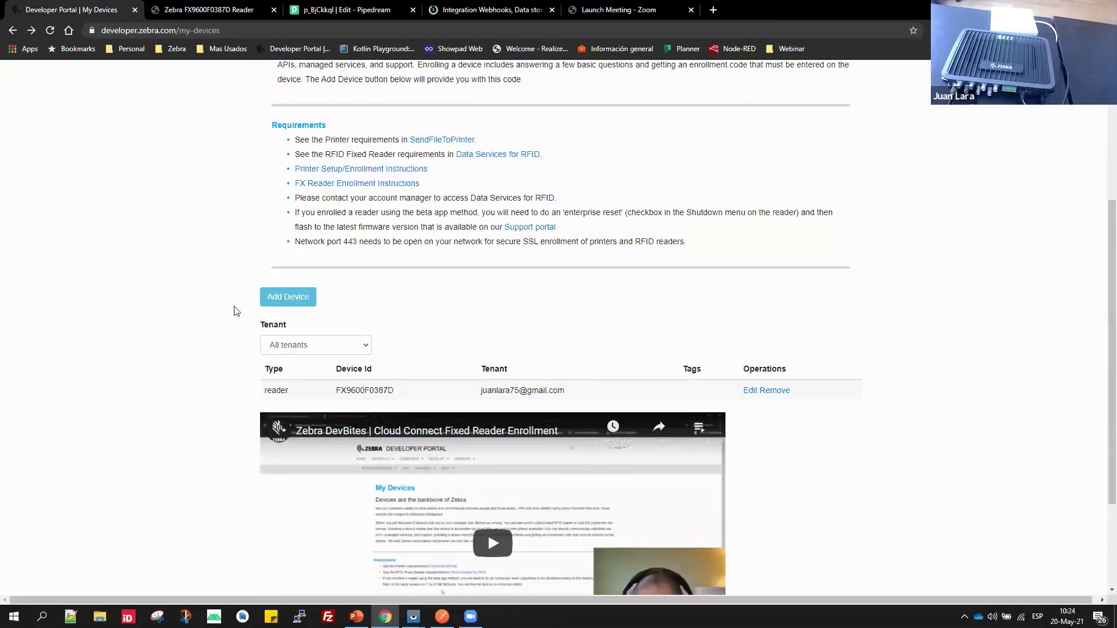
scroll(196, 249, "up", 4)
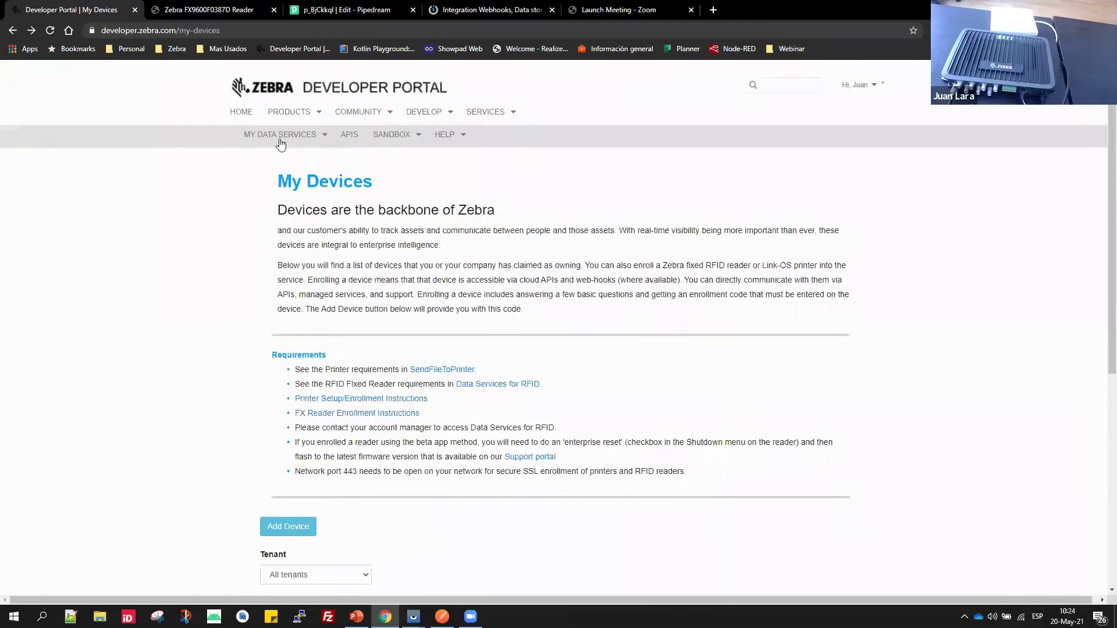
mouse_move(280, 141)
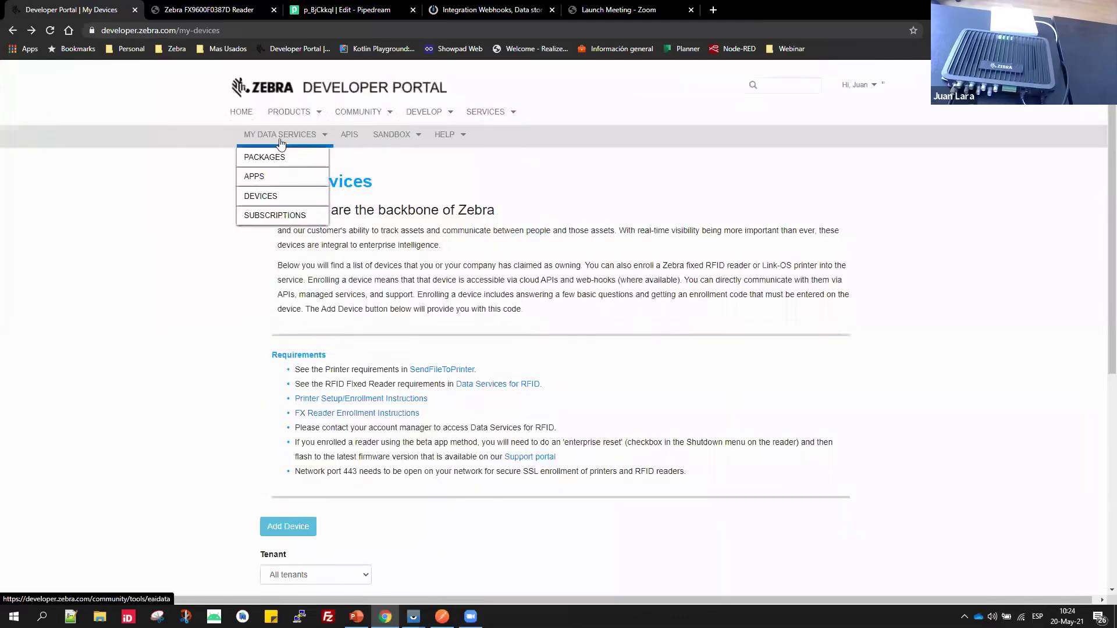
left_click(279, 216)
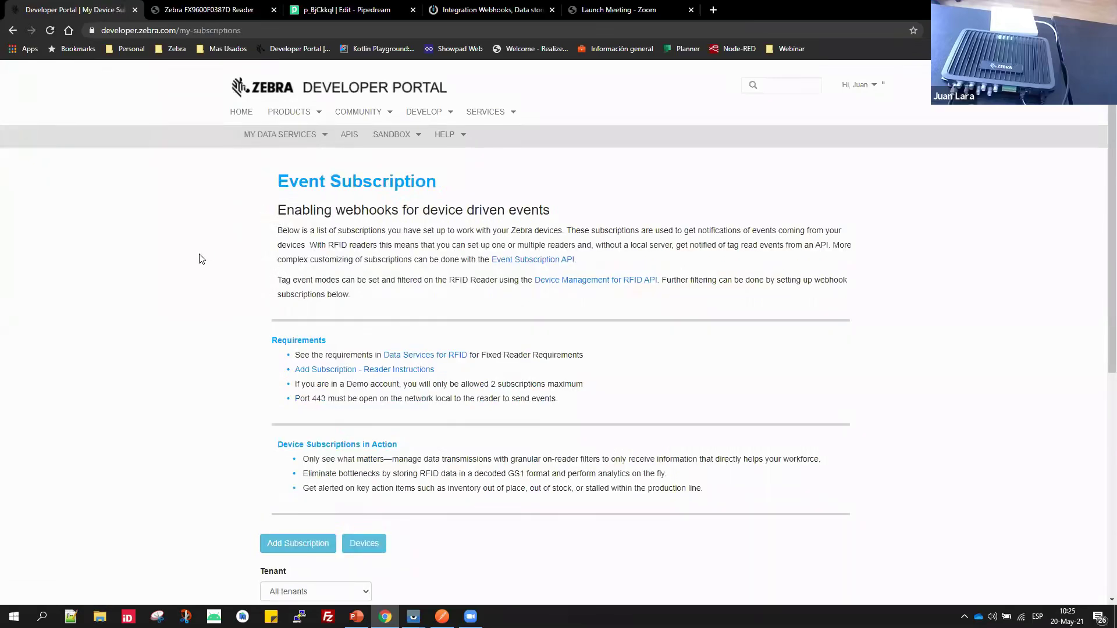
Open the Pipedream subscription for editing to review its webhook link and device IDs, and return to the subscriptions list.
scroll(201, 259, "down", 5)
scroll(378, 291, "down", 1)
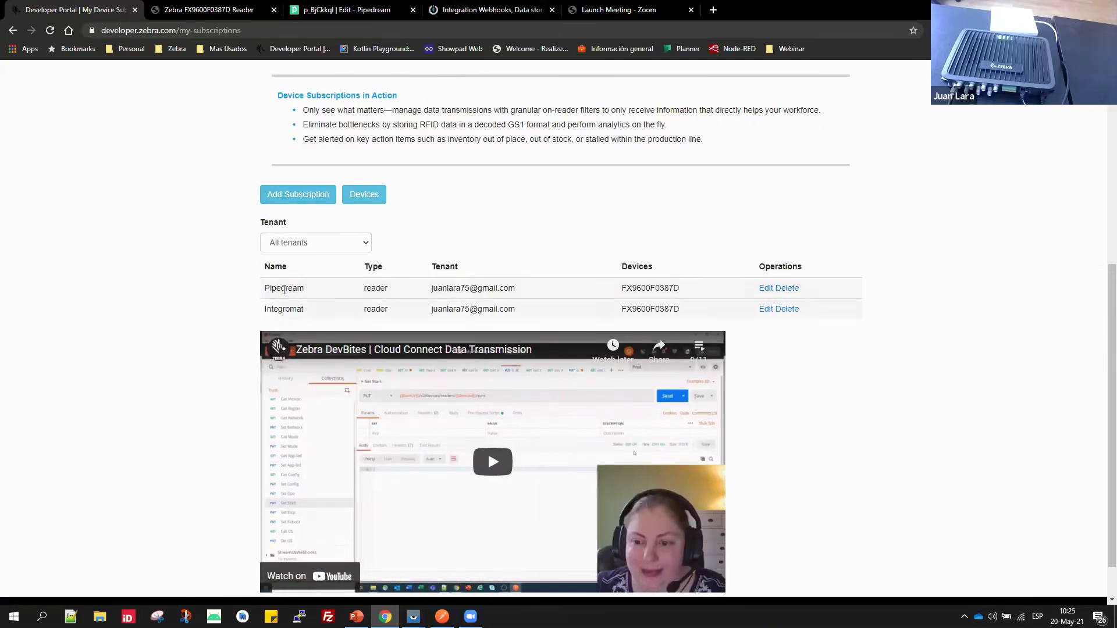
left_click(765, 293)
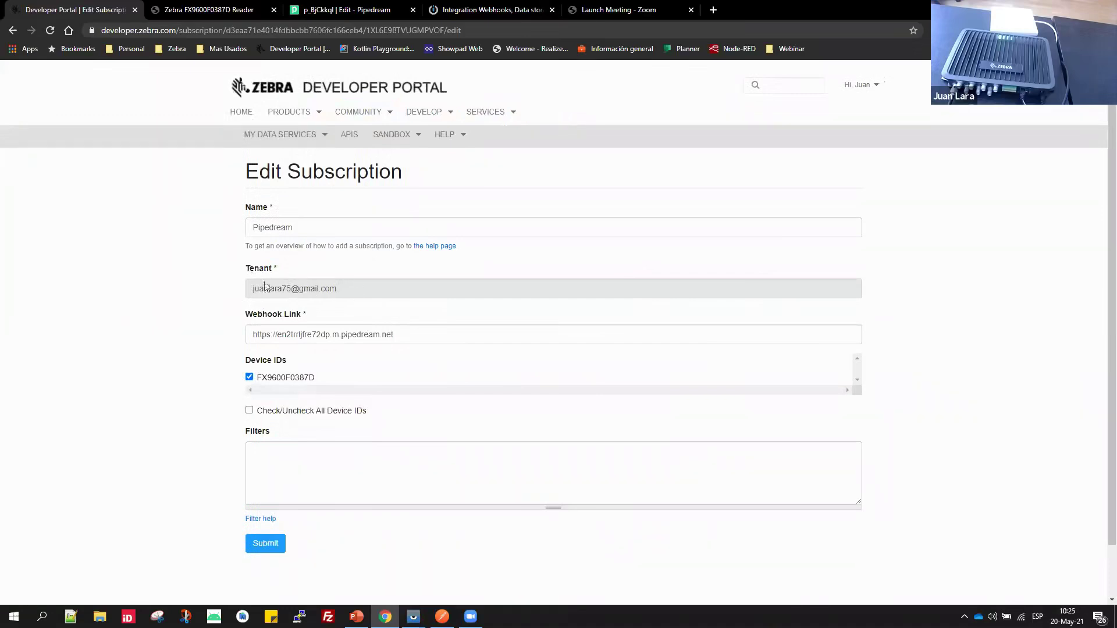
scroll(175, 301, "down", 1)
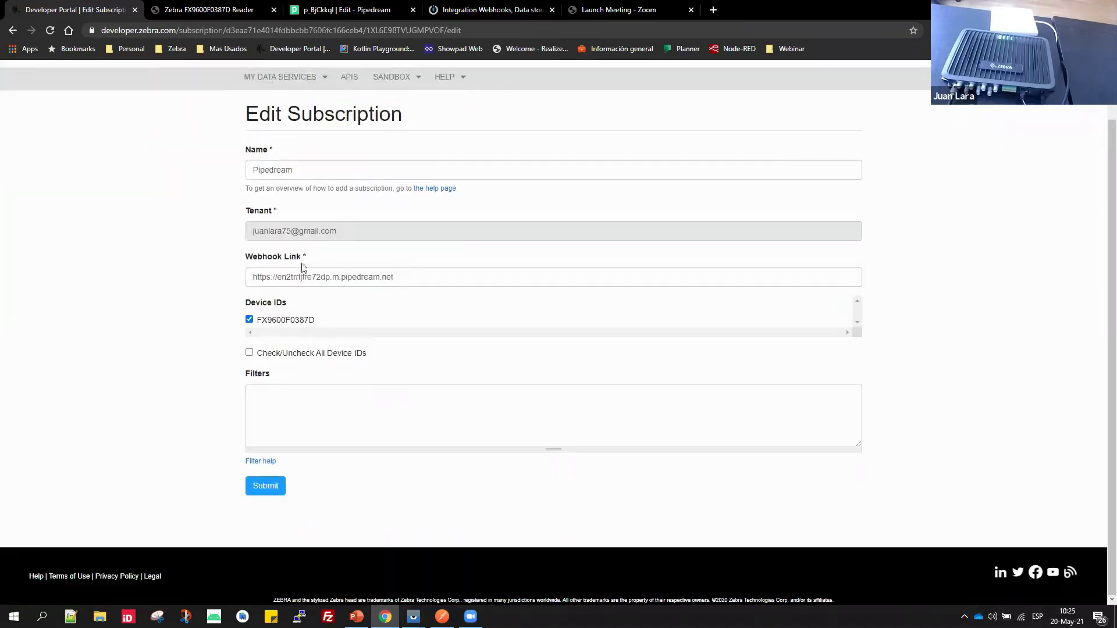
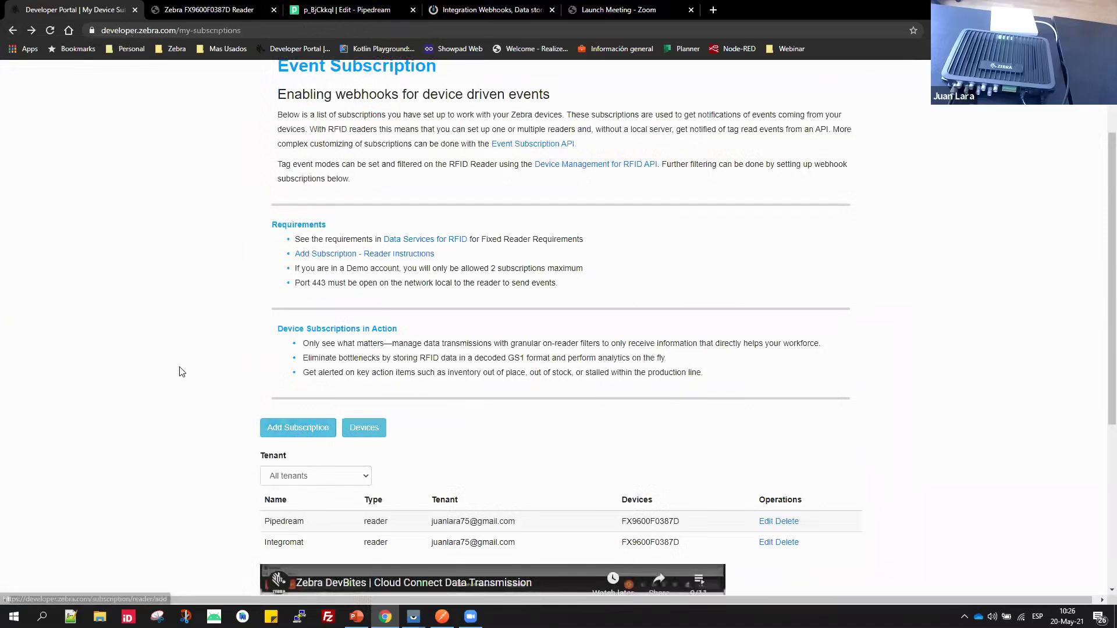
scroll(180, 370, "up", 2)
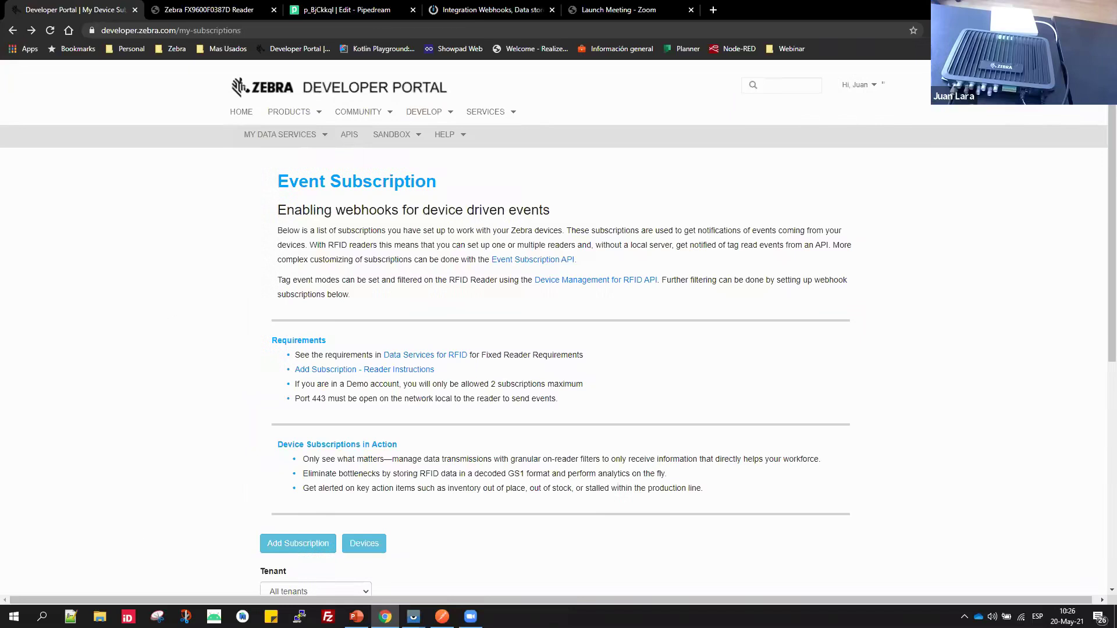
scroll(558, 349, "down", 2)
Switch to Postman and look through the requests in the Cloud Connect - Reader Management collection.
mouse_move(471, 617)
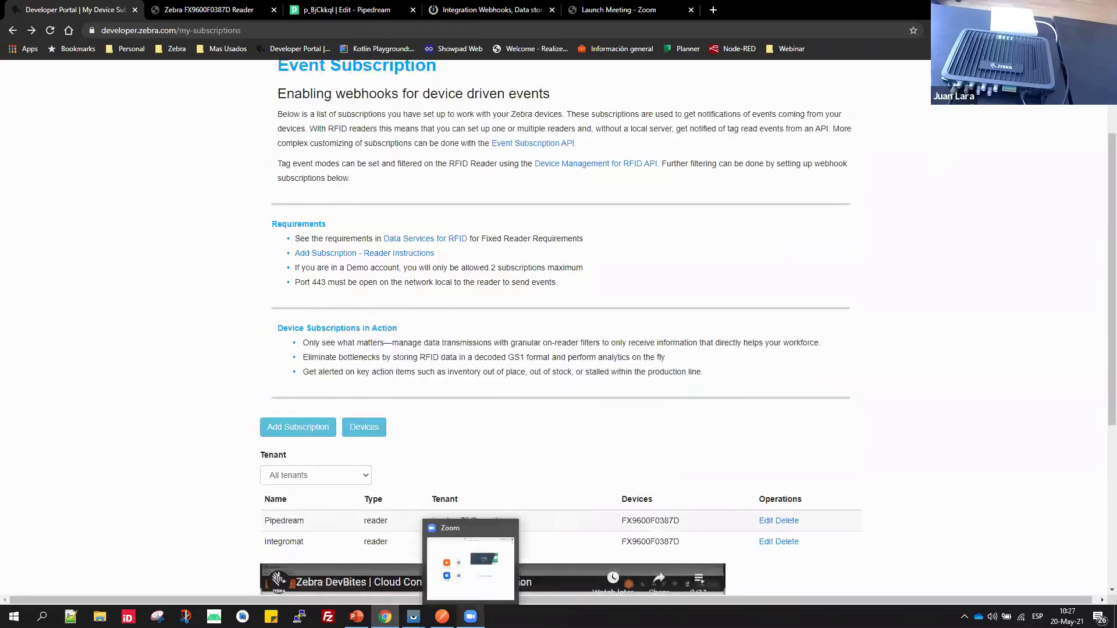
mouse_move(414, 617)
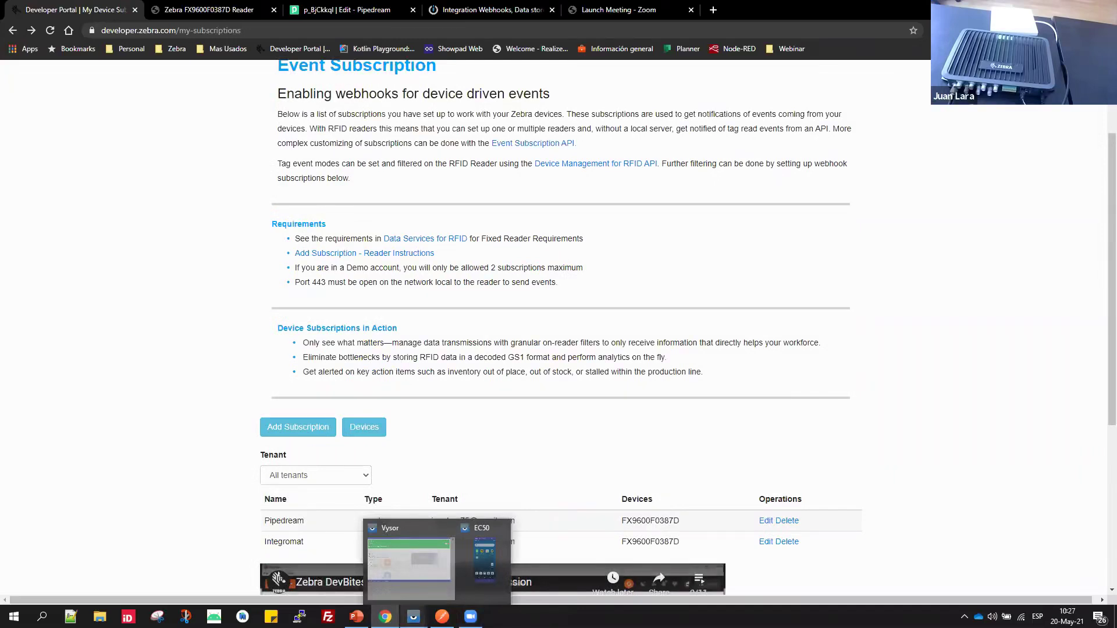
left_click(442, 617)
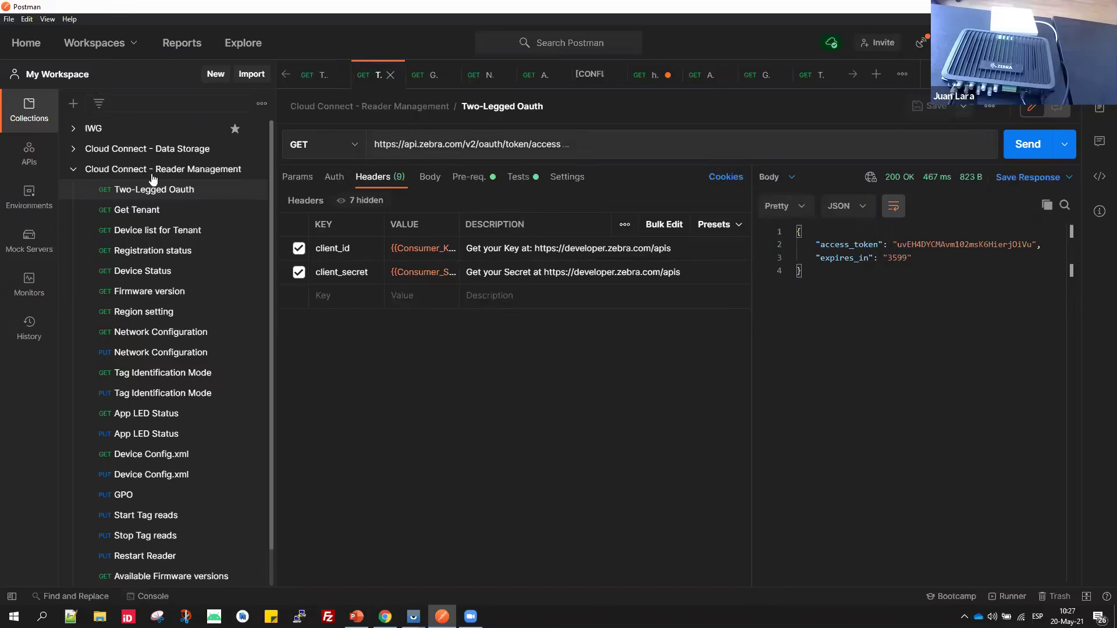
left_click(73, 173)
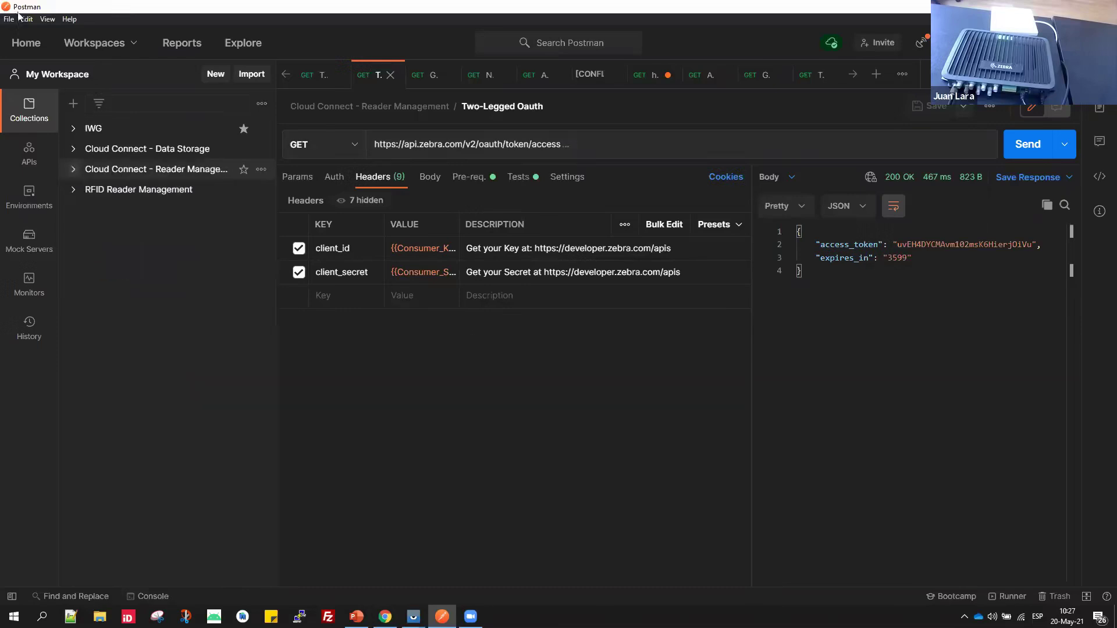
left_click(73, 171)
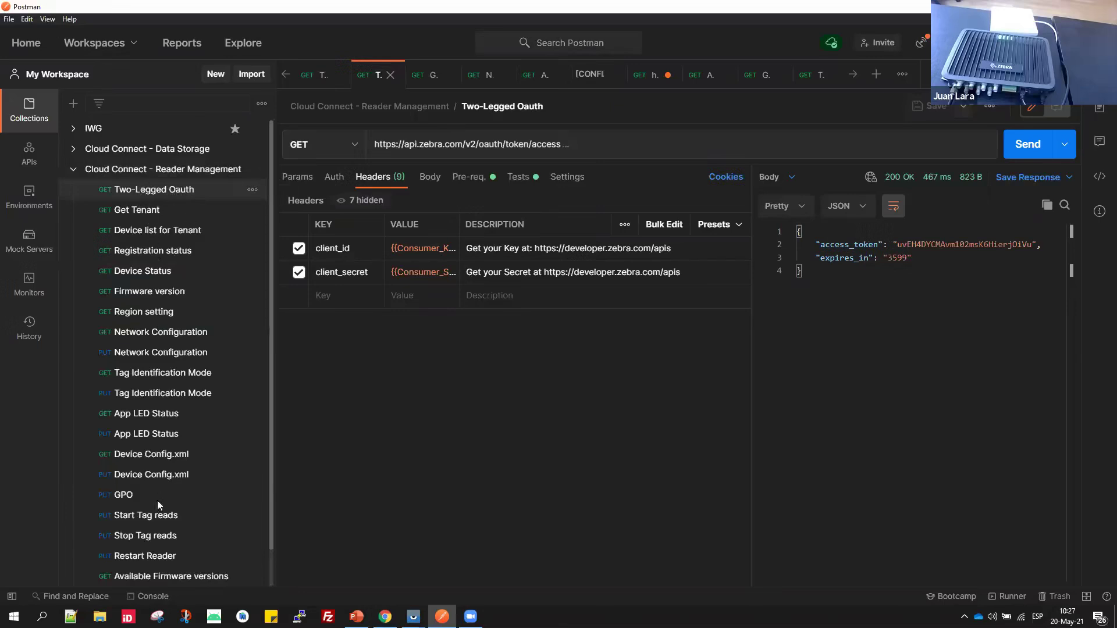
scroll(157, 500, "down", 2)
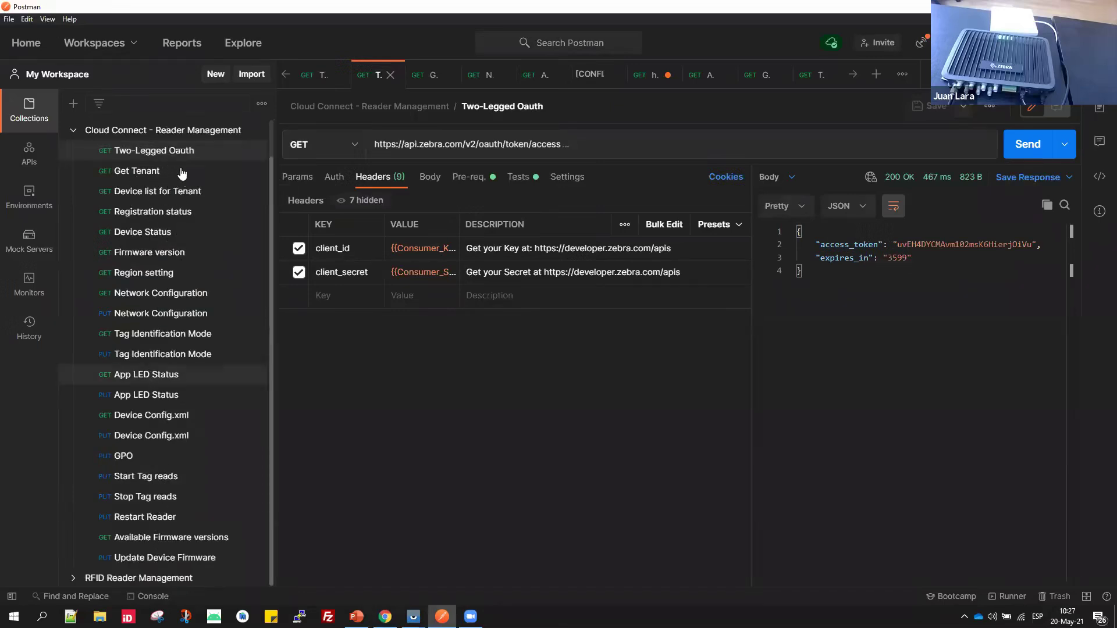
scroll(185, 192, "up", 2)
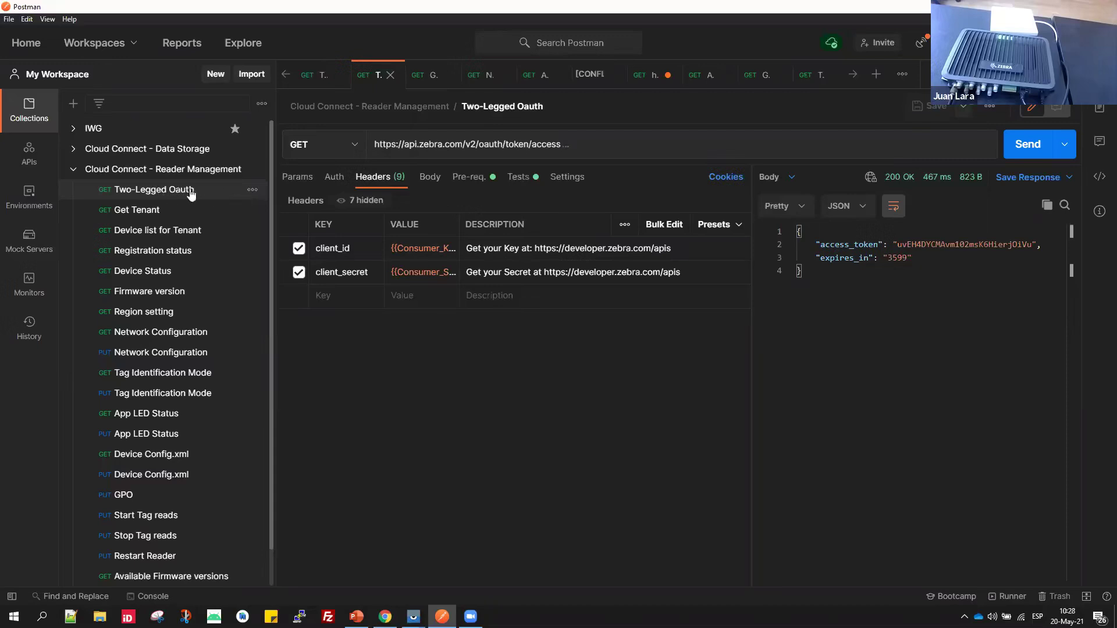
Send the Two-Legged Oauth request for a new access token and the Get Tenant request for the account details.
left_click(1025, 149)
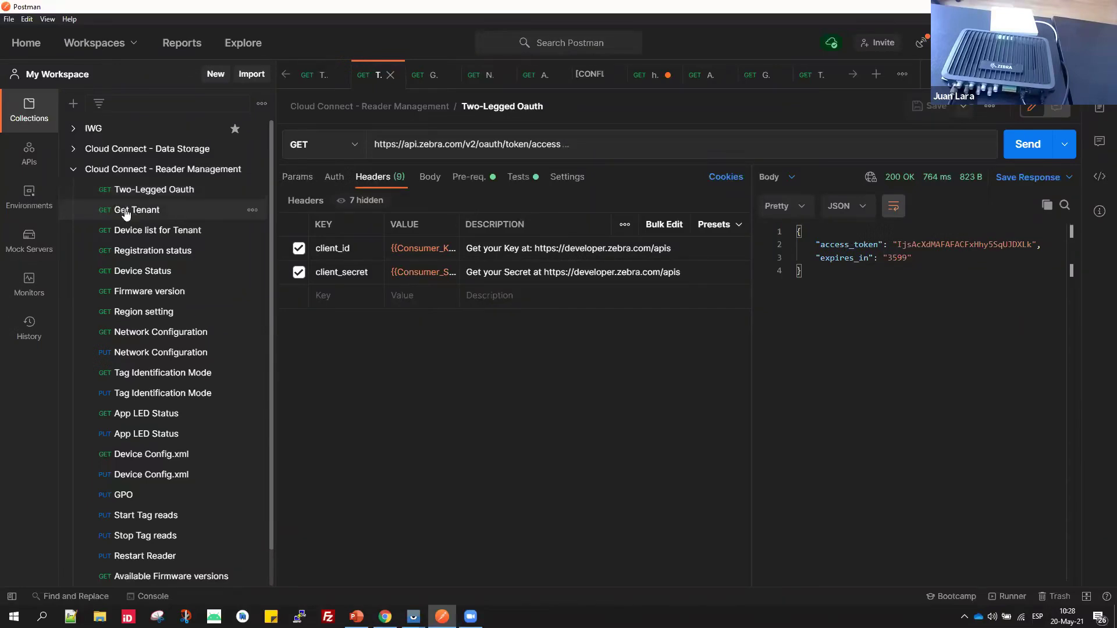
key("ctrl+Tab")
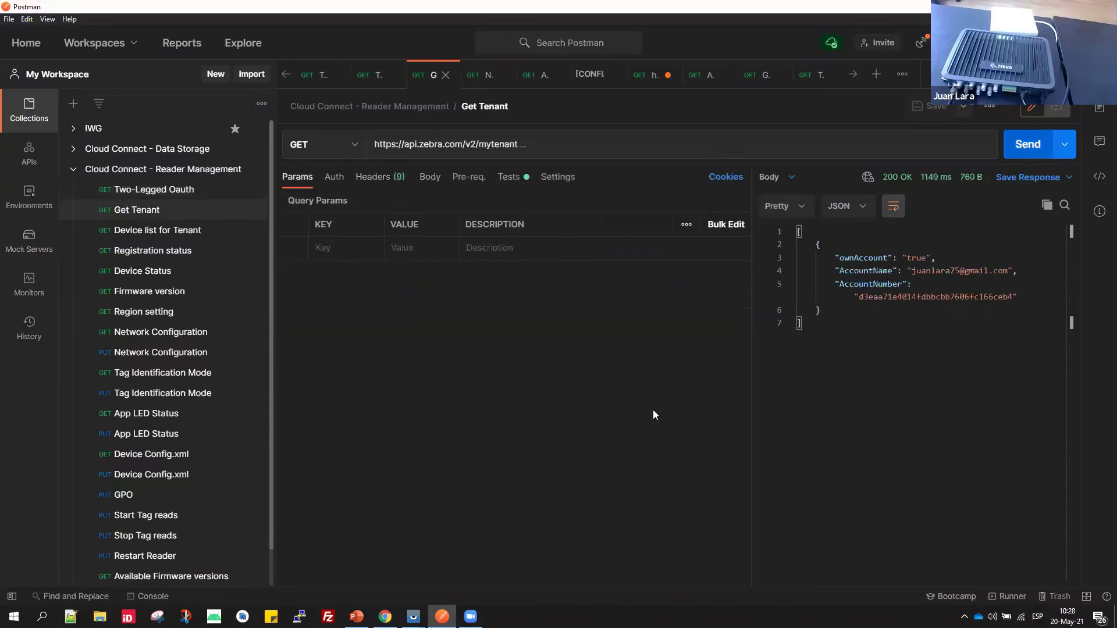
left_click(1039, 143)
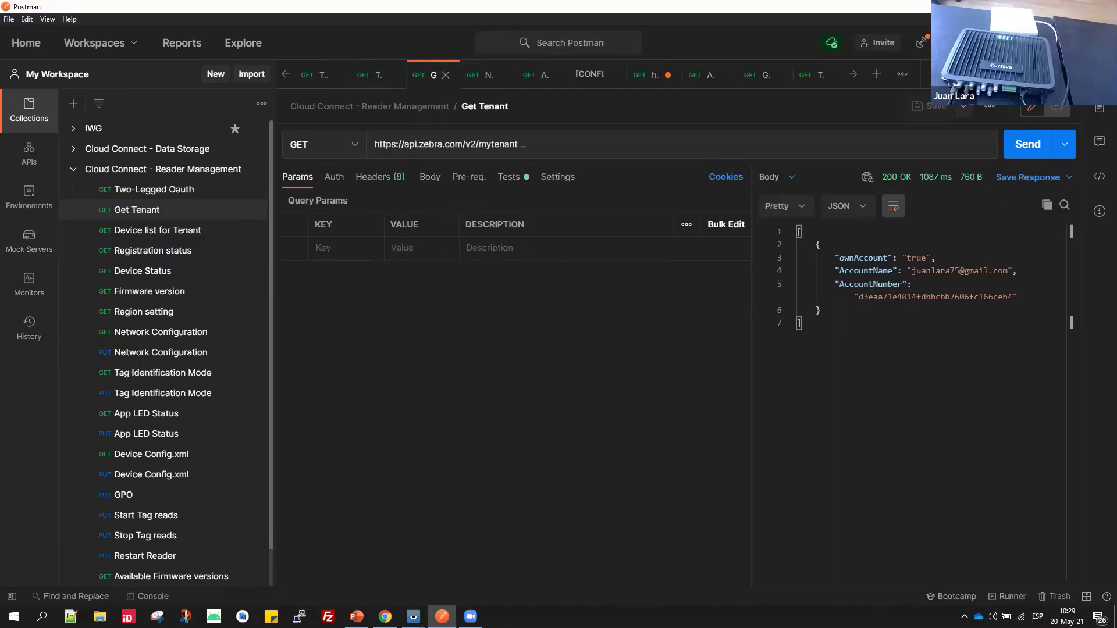
Restart Postman and bring its reloaded workspace to the front.
key("alt+Tab")
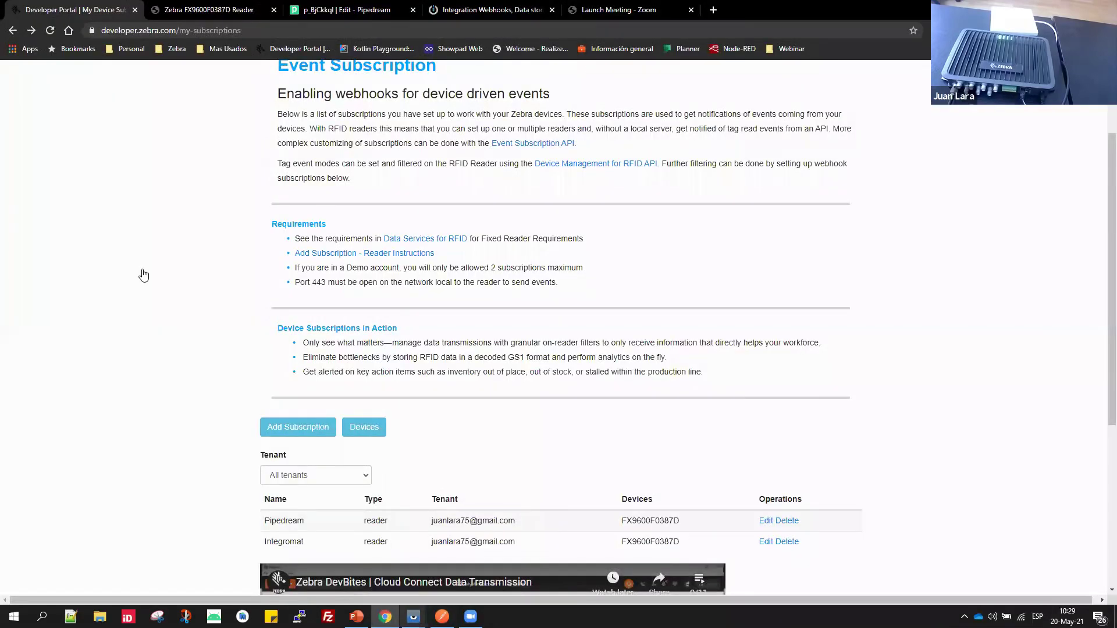
key("alt+Tab")
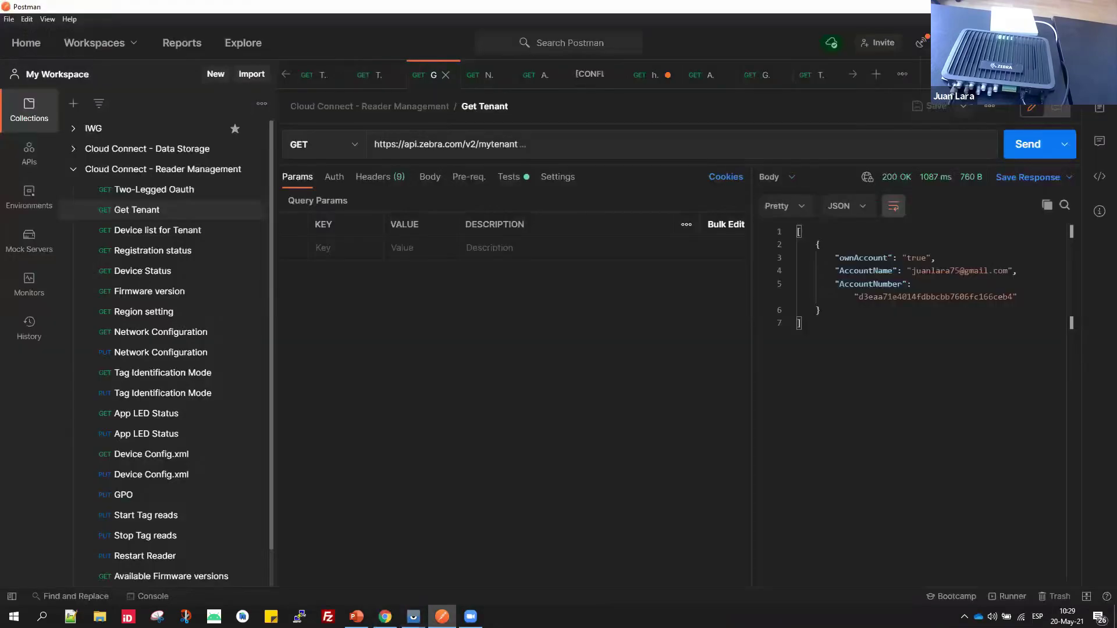
key("alt+Tab")
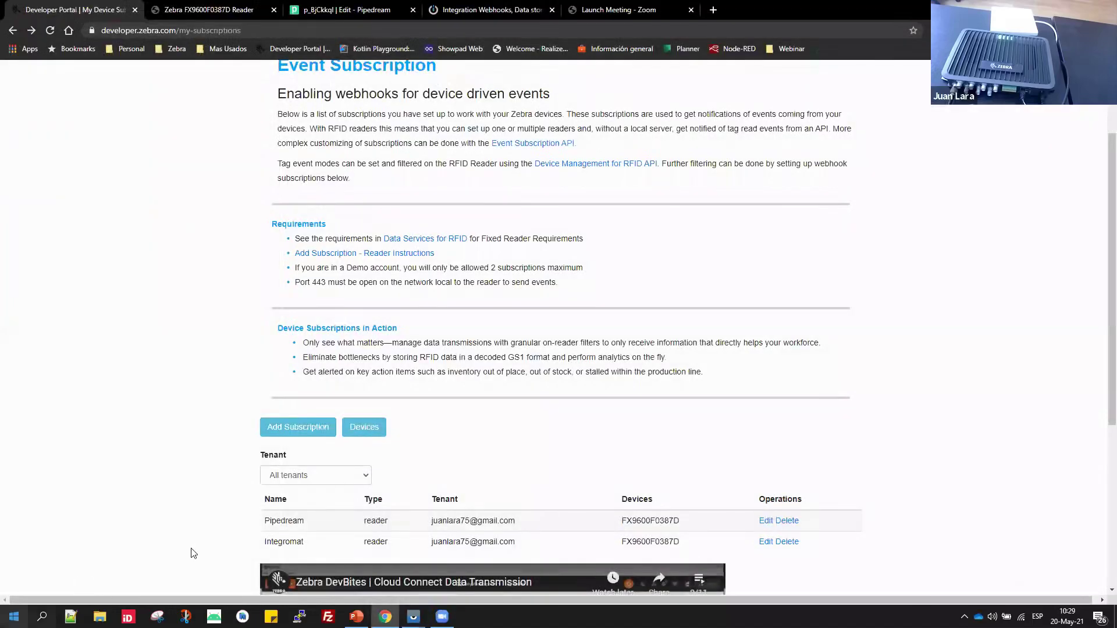
key("super")
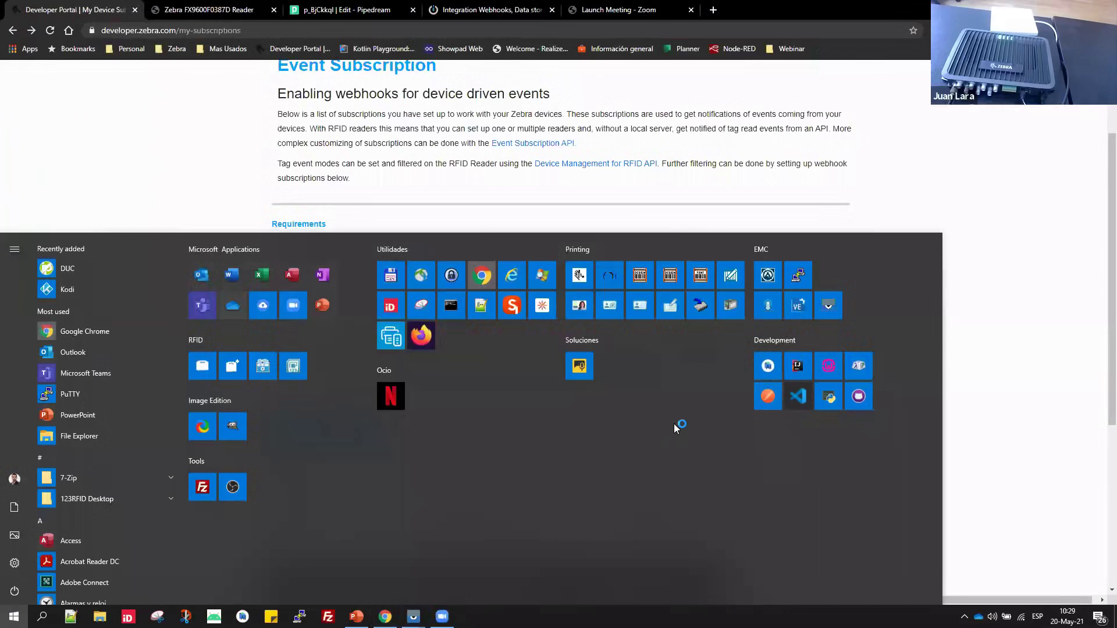
key("super")
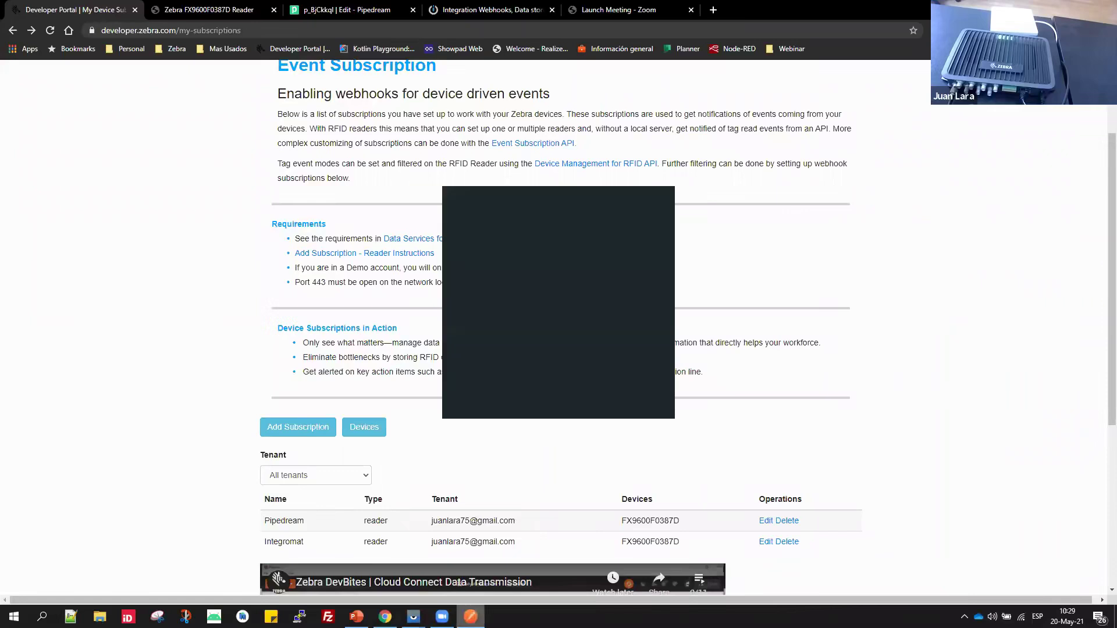
mouse_move(471, 617)
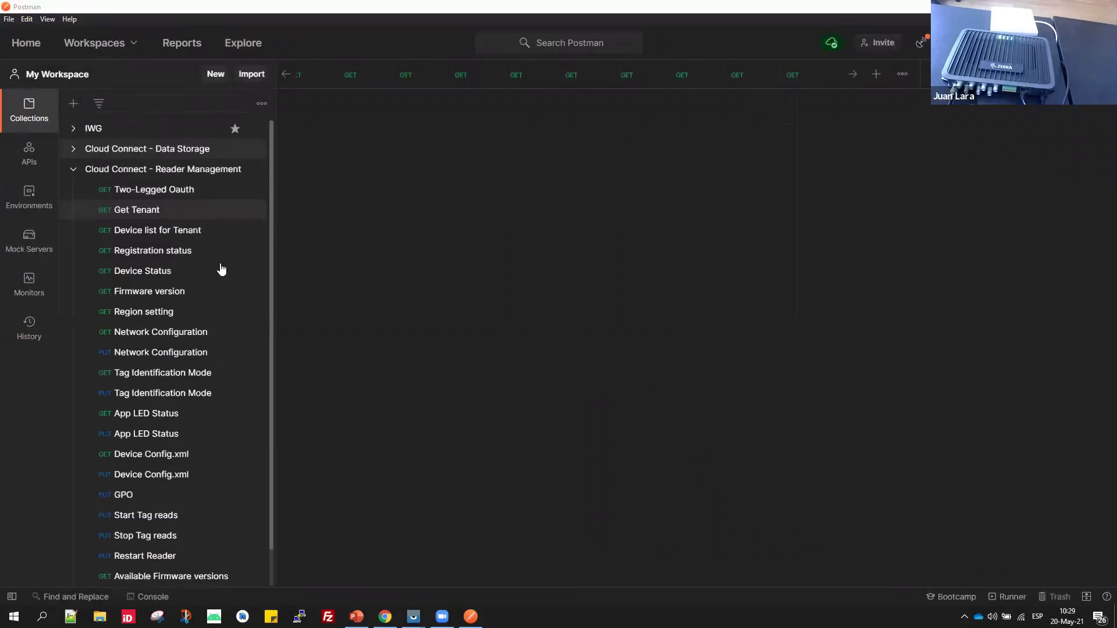
left_click(143, 271)
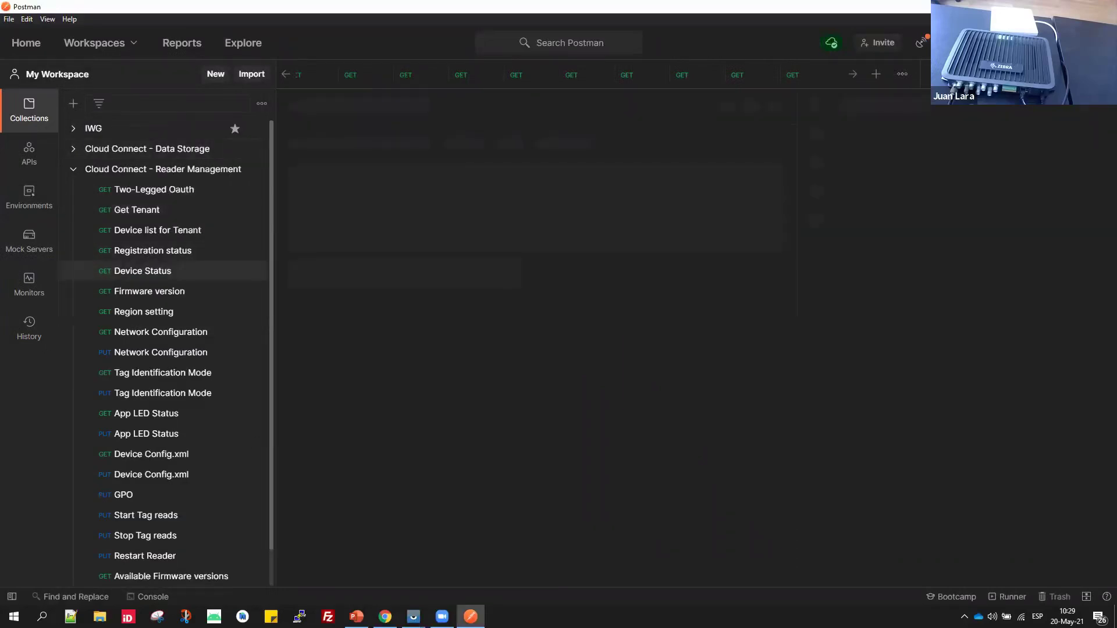
left_click(964, 616)
left_click(153, 251)
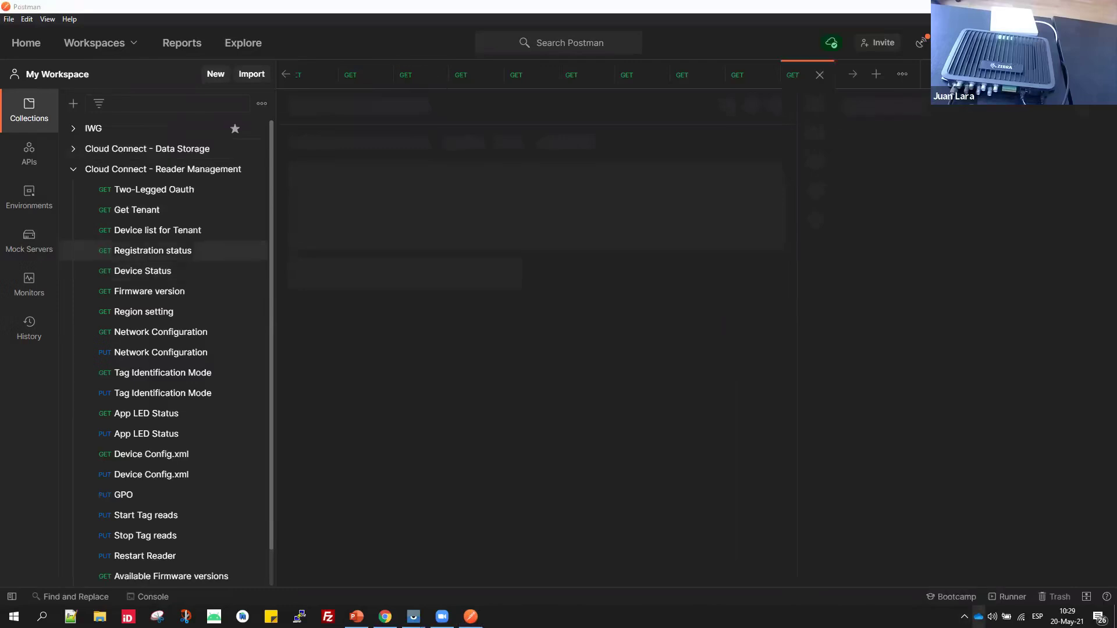
left_click(979, 616)
left_click(964, 617)
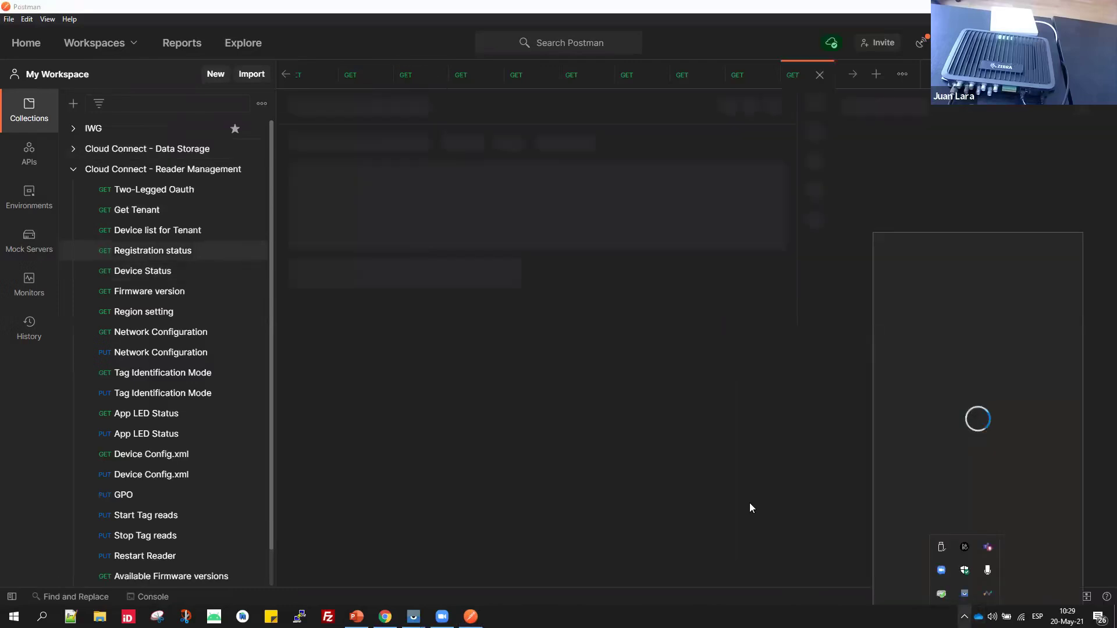
left_click(348, 411)
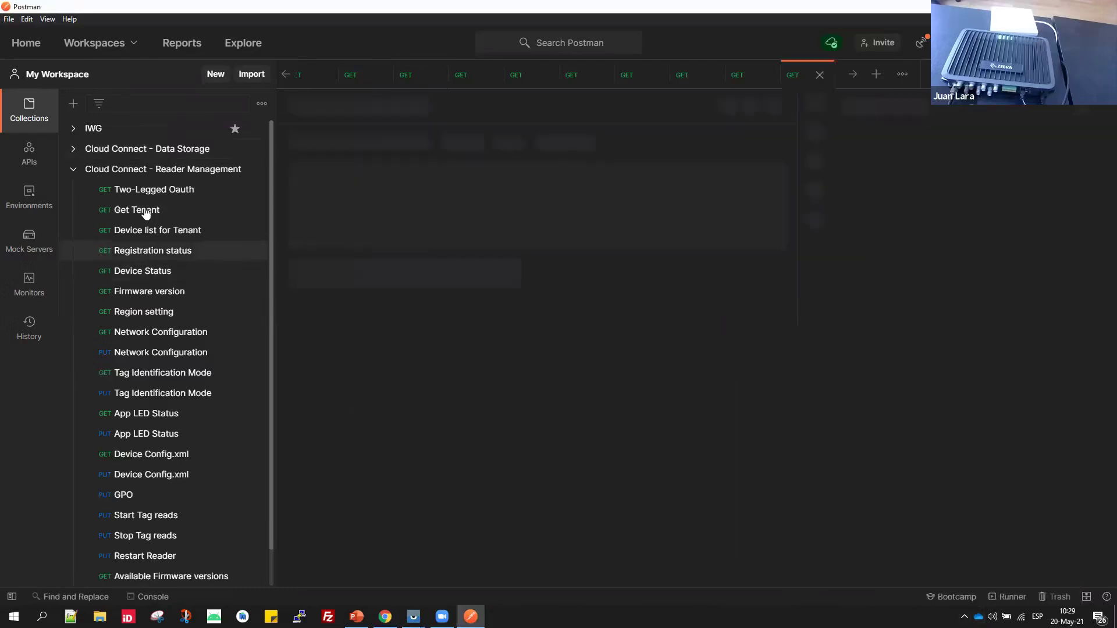
Send the Device Status and Firmware version requests for the reader and review their responses.
left_click(153, 276)
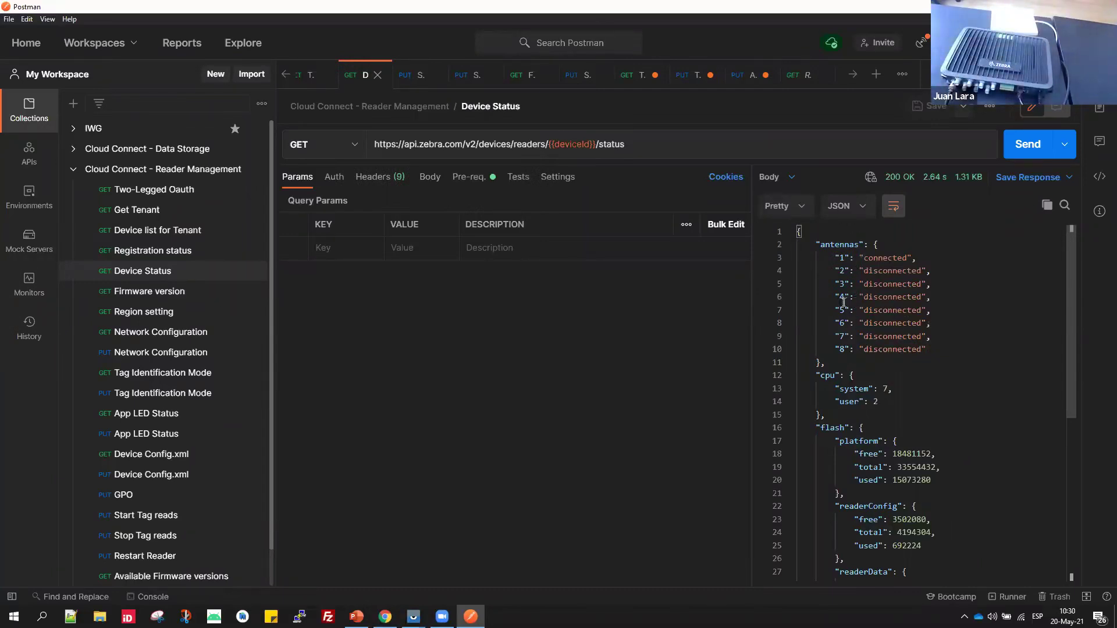
scroll(890, 300, "down", 2)
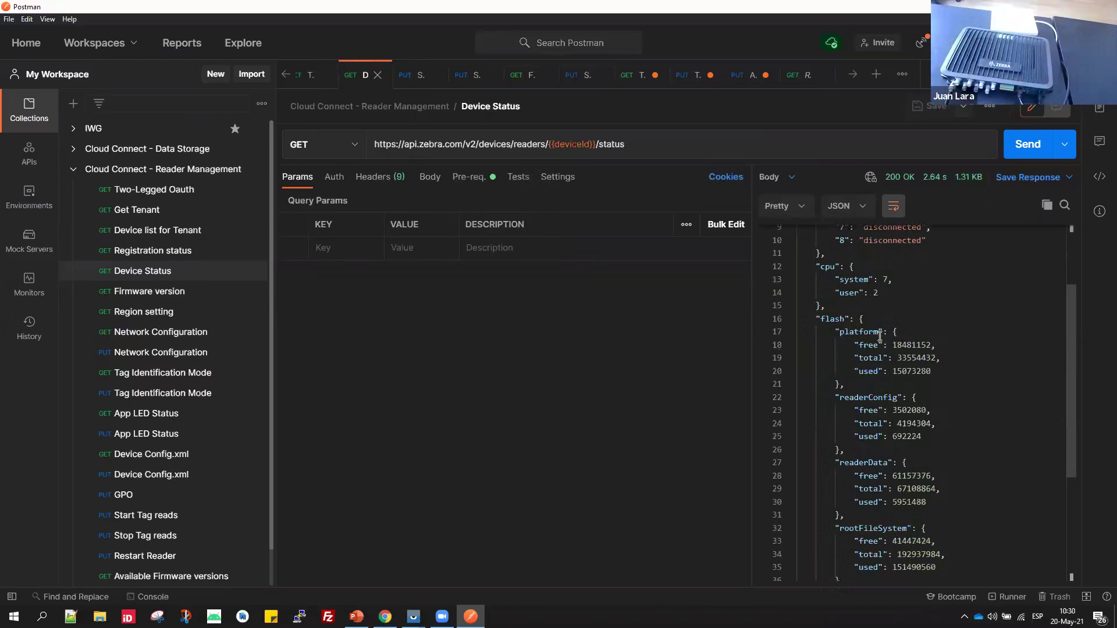
scroll(880, 336, "down", 3)
scroll(880, 337, "down", 1)
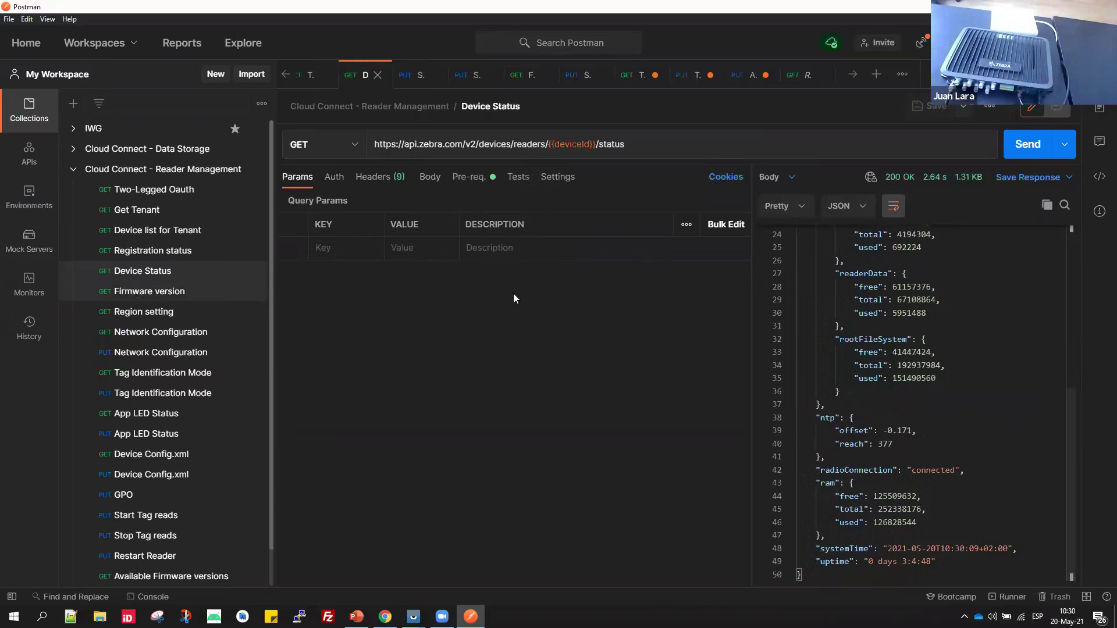
left_click(1019, 150)
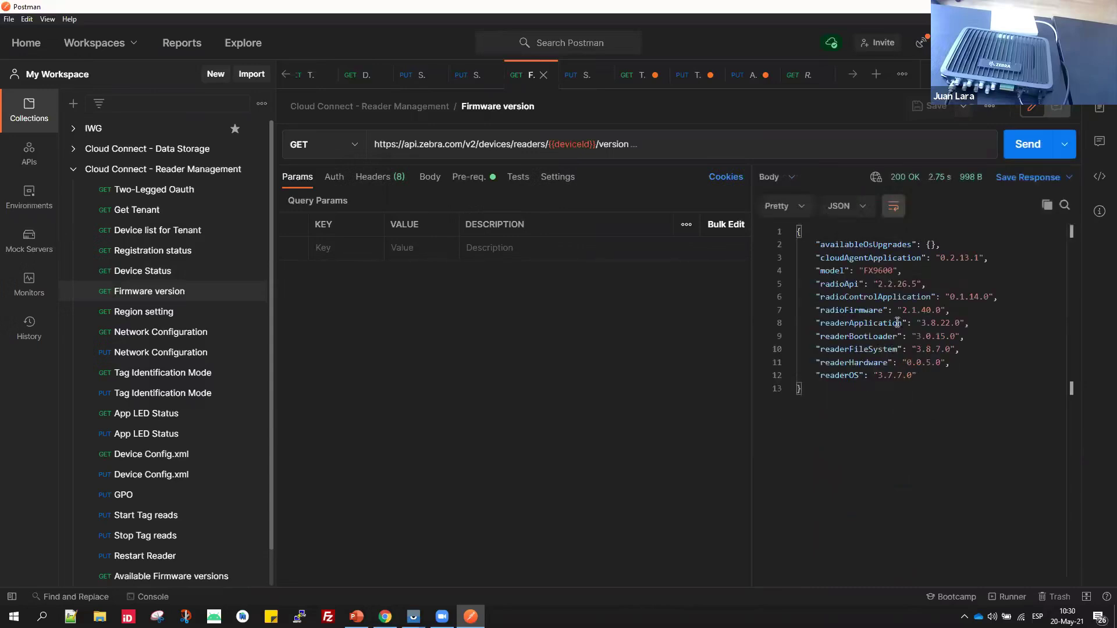
Send the request that retrieves the reader's Network Configuration, and review its IP address and the JSON body of the matching update request.
double_click(871, 271)
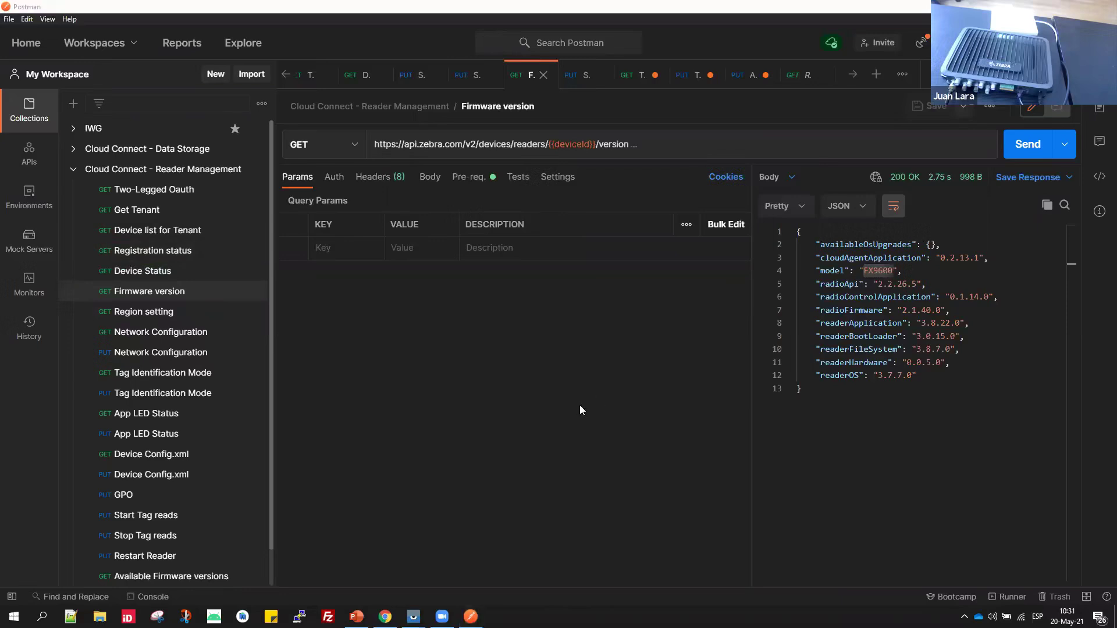
left_click(171, 334)
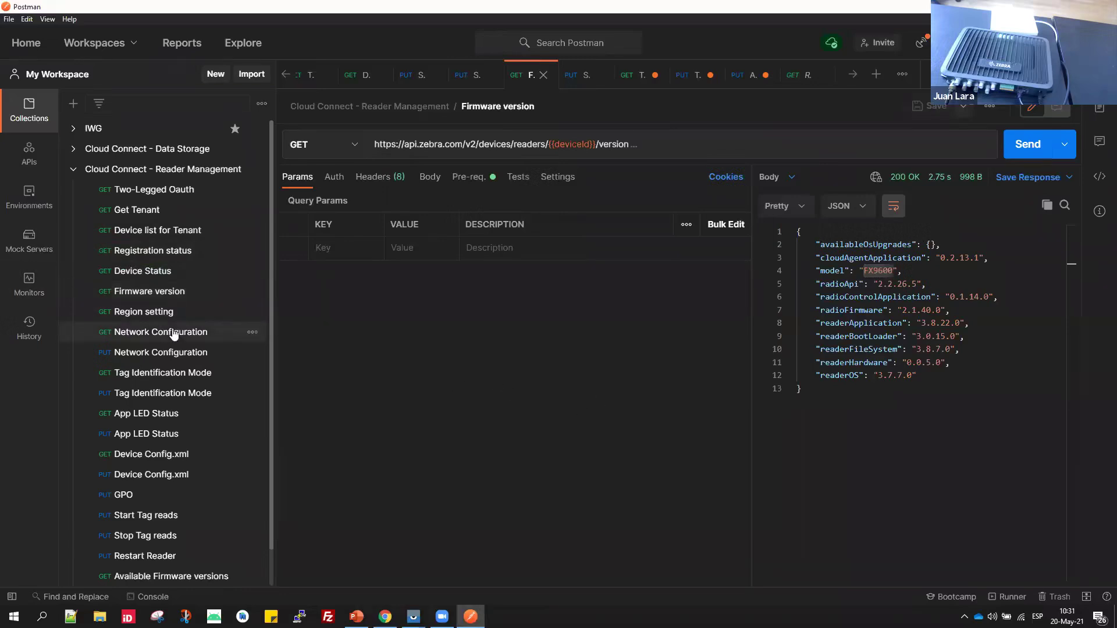
left_click(1021, 146)
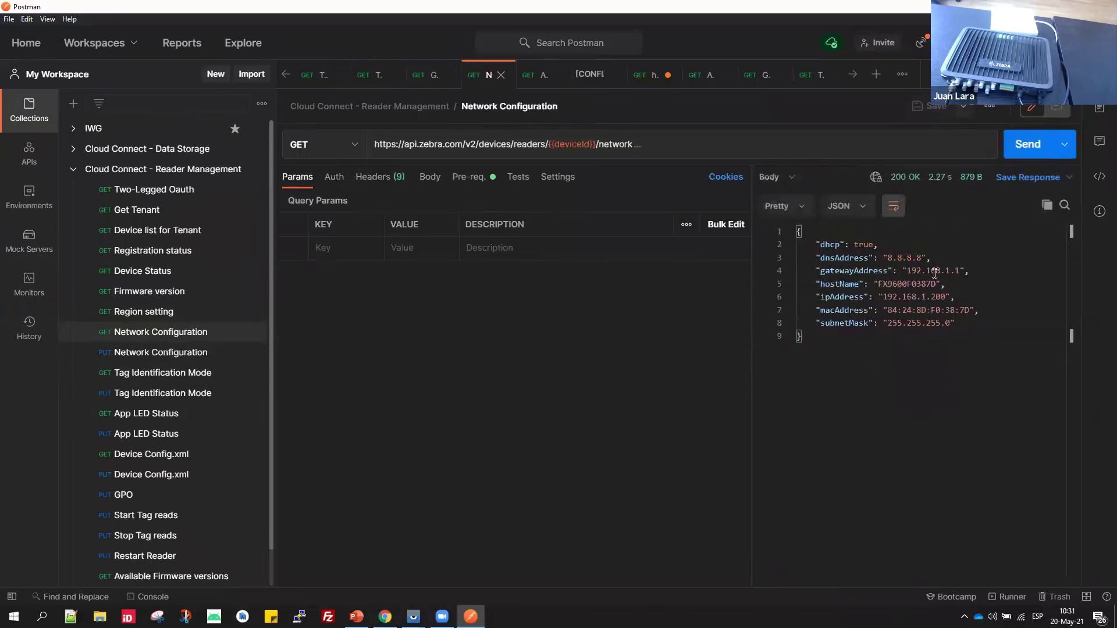
left_click_drag(884, 298, 947, 297)
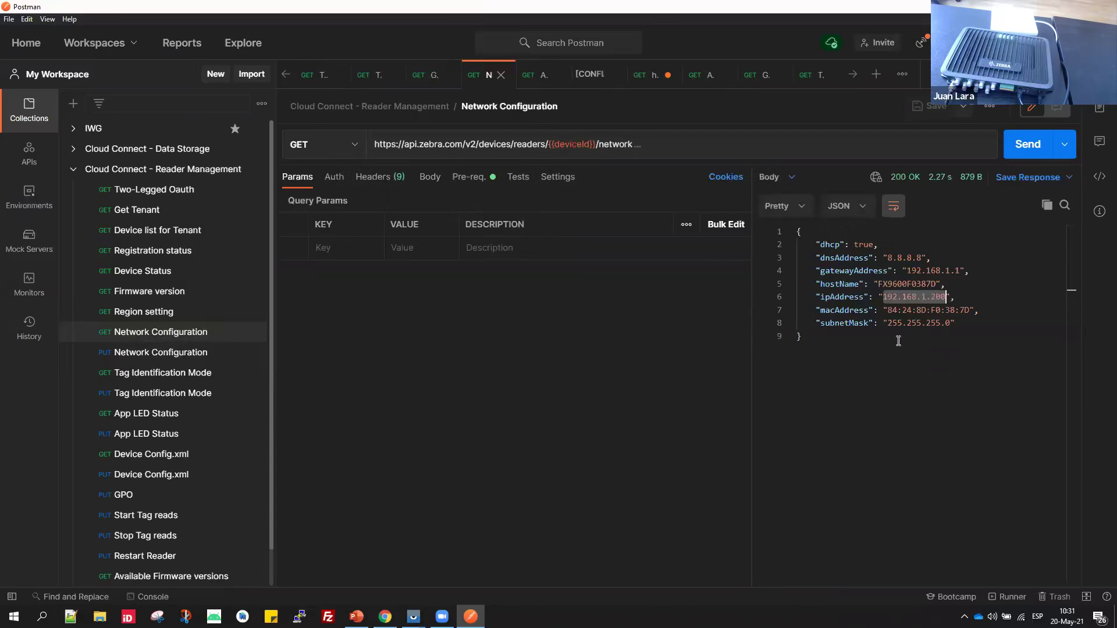
left_click(183, 353)
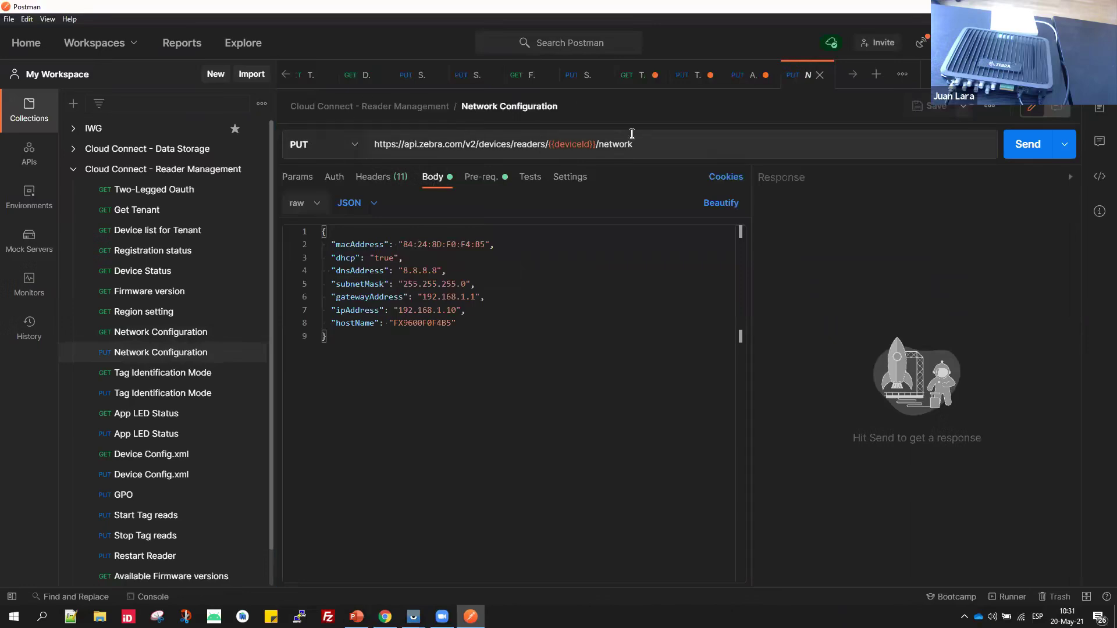
left_click(452, 312)
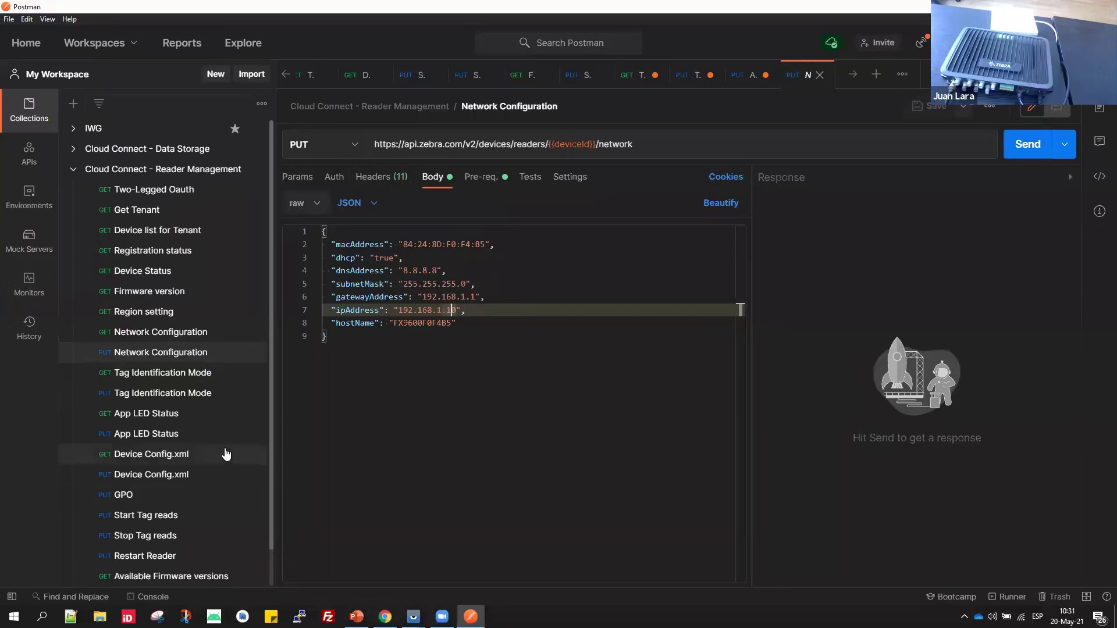
Send the App LED Status update request with color green, 120 seconds and flash true.
scroll(198, 407, "down", 1)
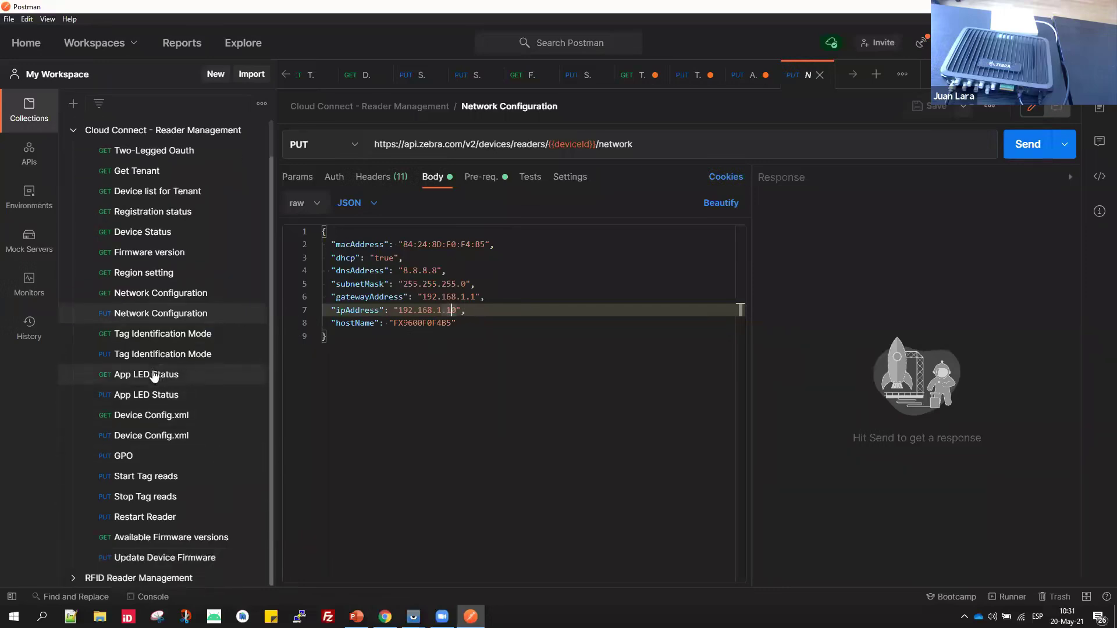
left_click(158, 396)
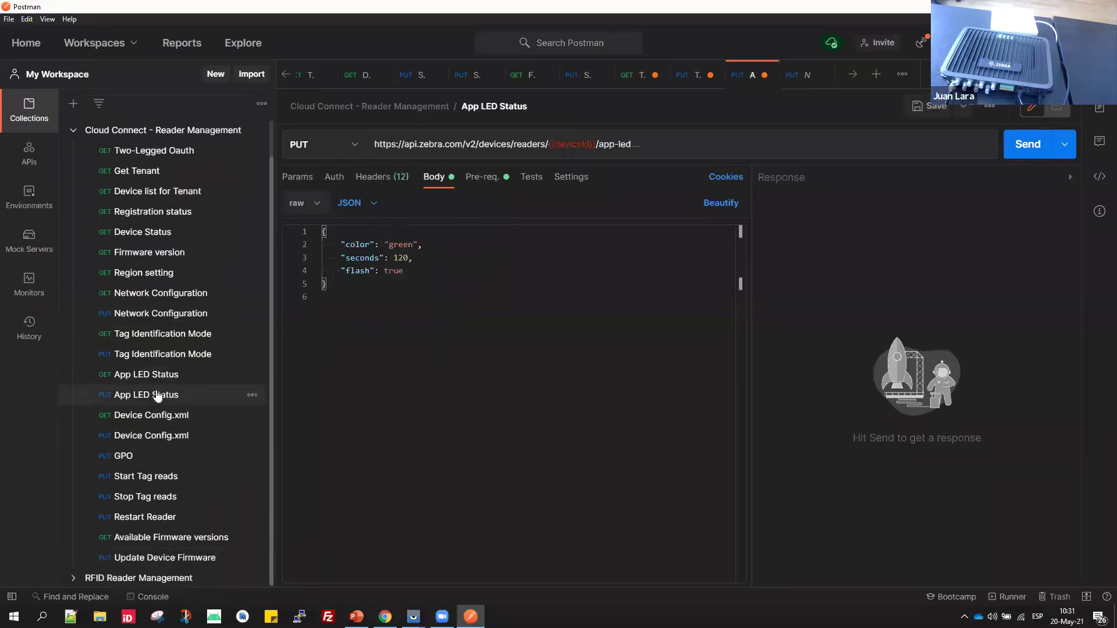
left_click(1027, 146)
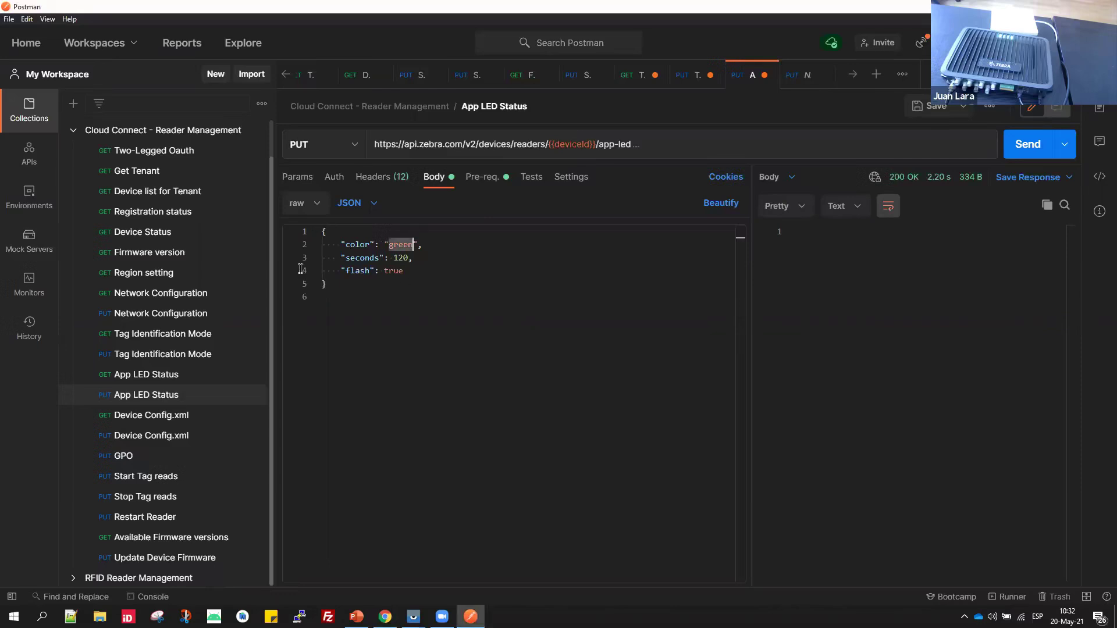
Try to set the reader's LED color to "rojo" with the App LED Status update request, sending it twice.
type("rojo")
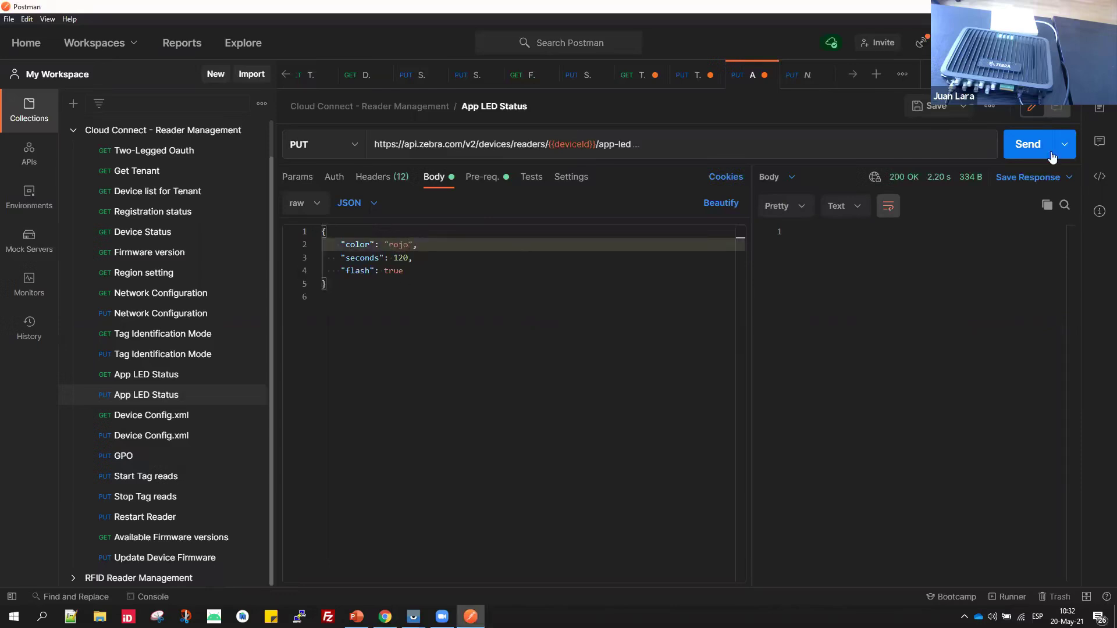
left_click(1028, 145)
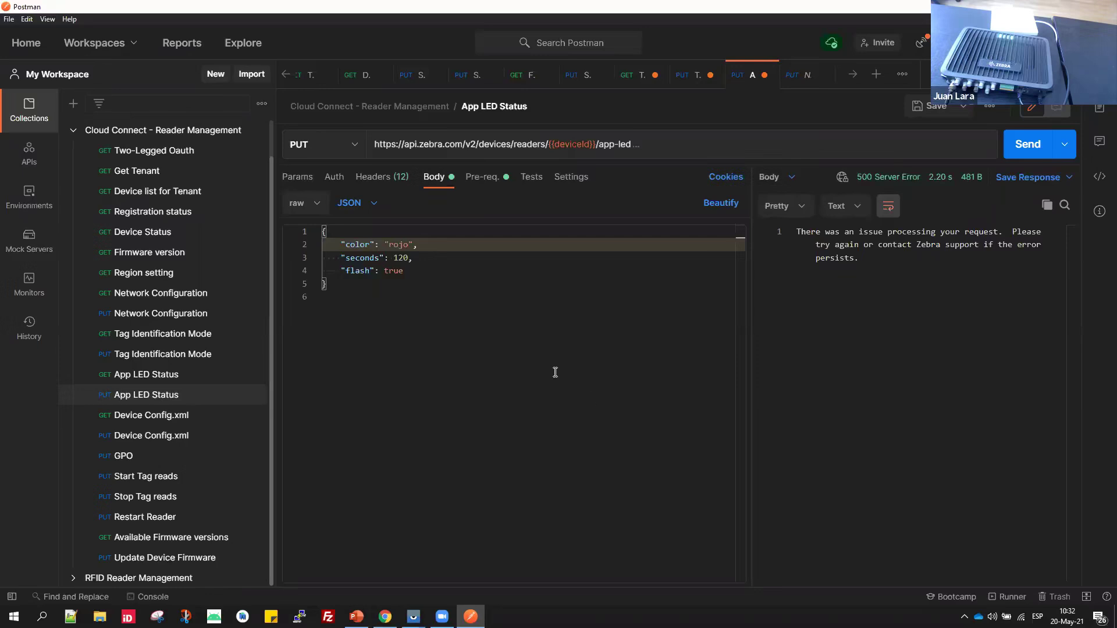
left_click(911, 299)
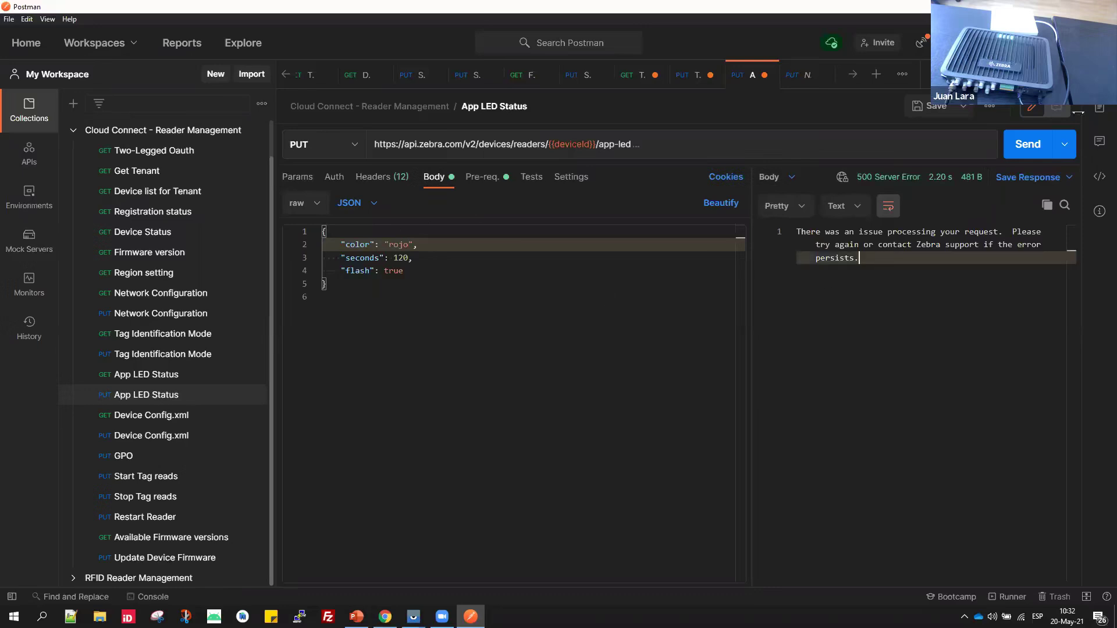
left_click(1026, 151)
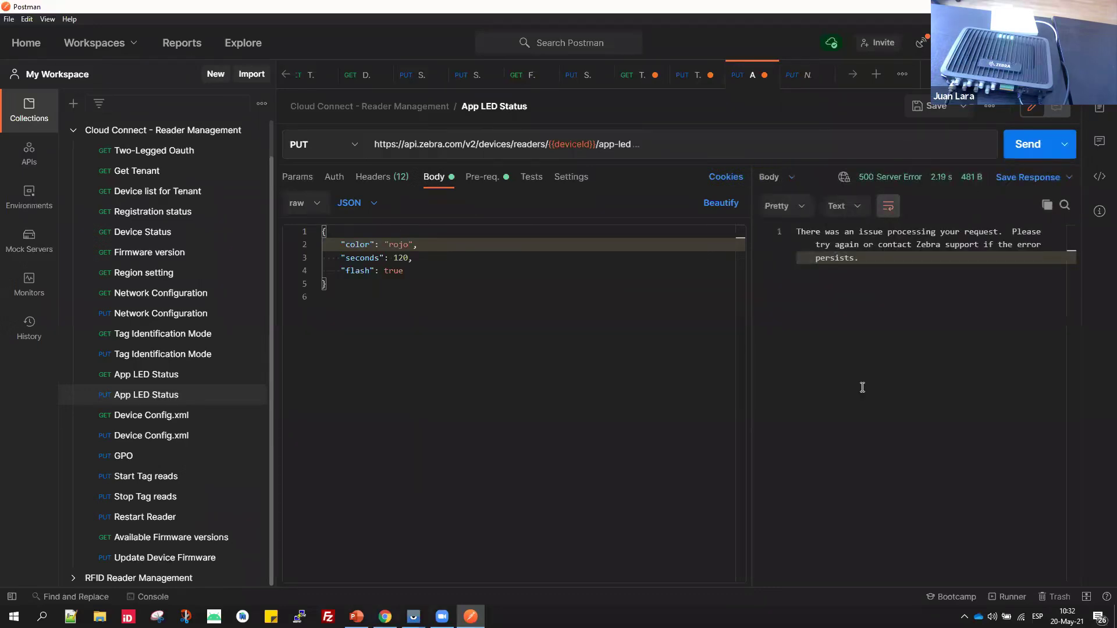
Set the LED color in the request body to "green" and resend the App LED Status update.
double_click(399, 245)
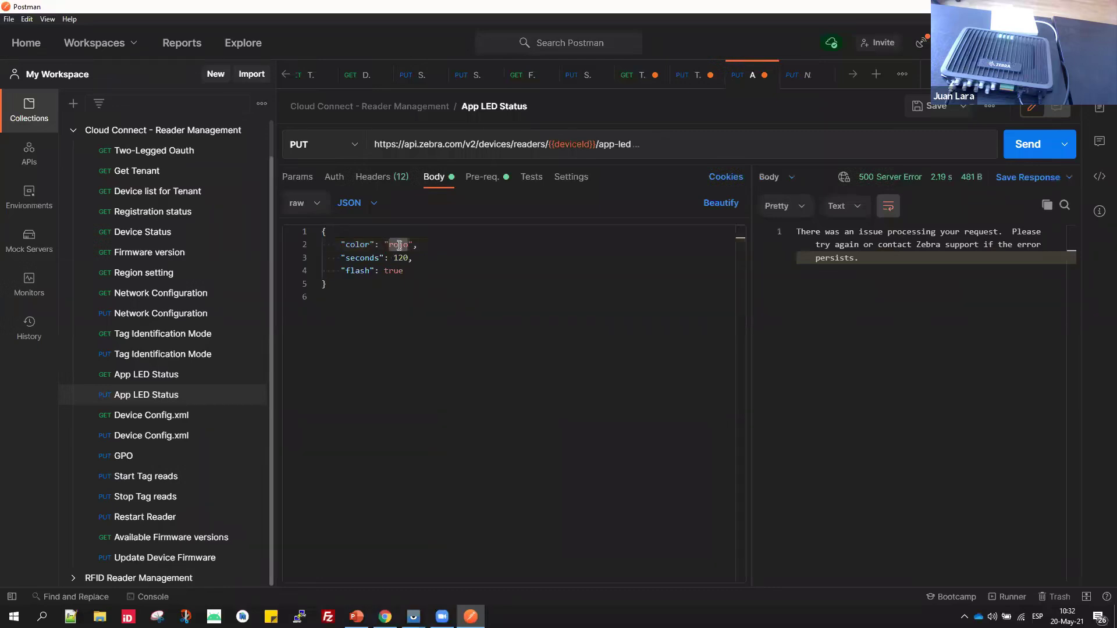
type("green")
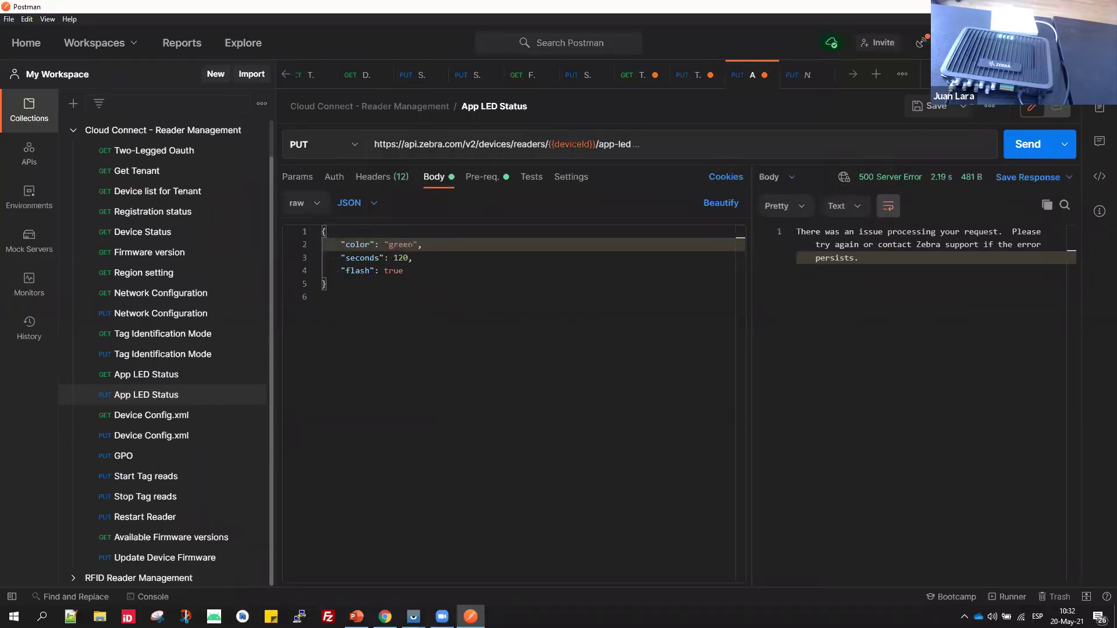
left_click(1028, 145)
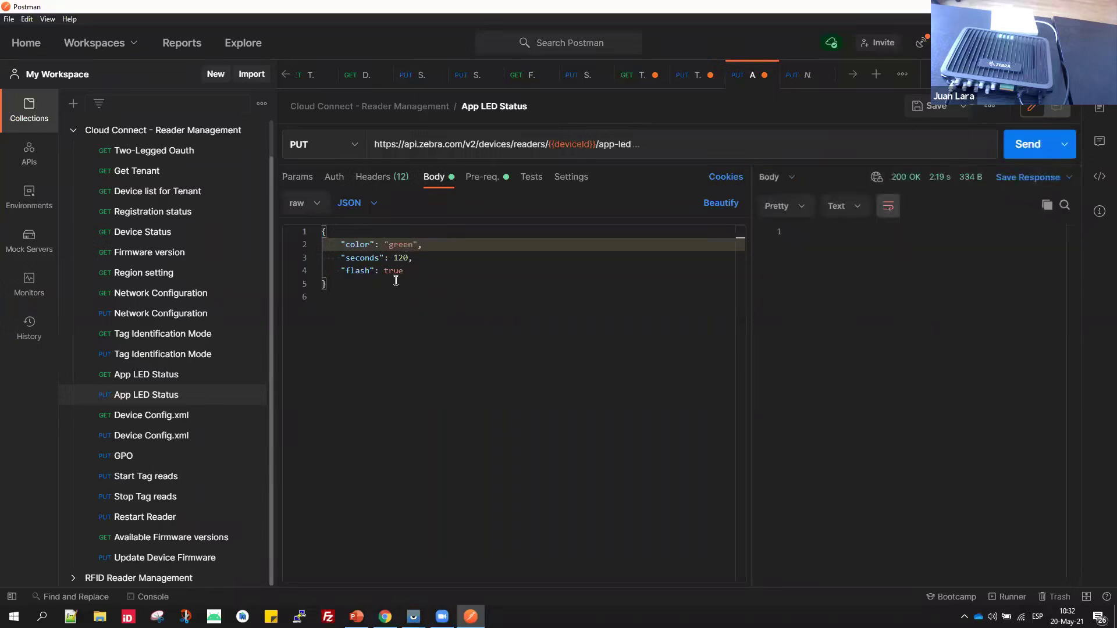
Change the LED color in the request body to "red" and send the App LED Status update.
double_click(398, 244)
type("red")
left_click(1025, 144)
Examine the App LED Status request's code snippet in Java - OkHttp and JavaScript - XHR, and close the snippet view.
left_click(1101, 178)
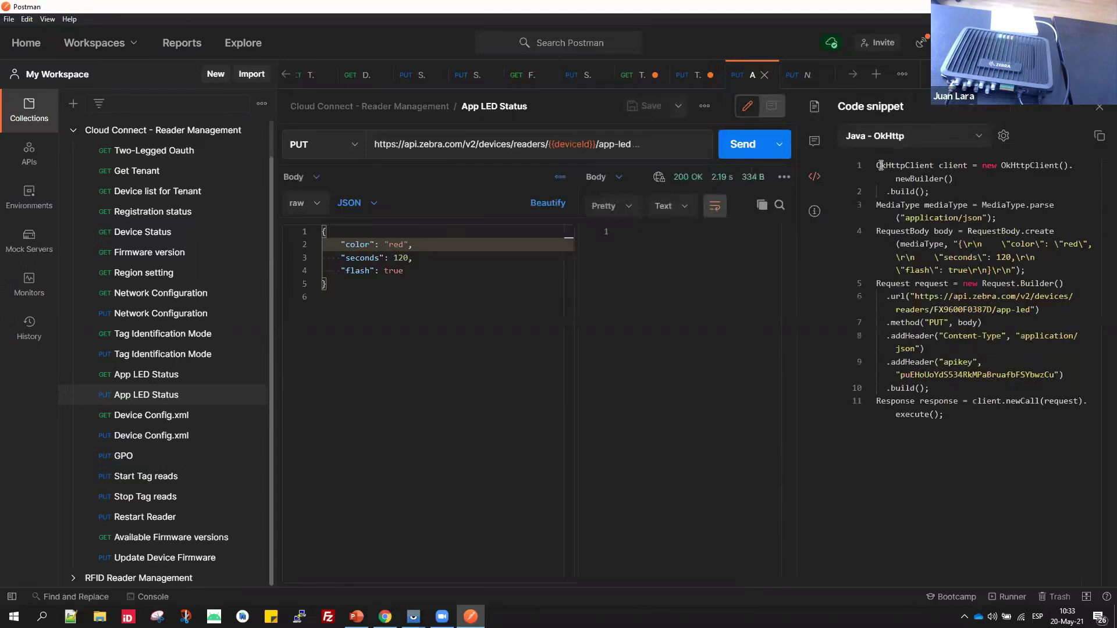
left_click(920, 137)
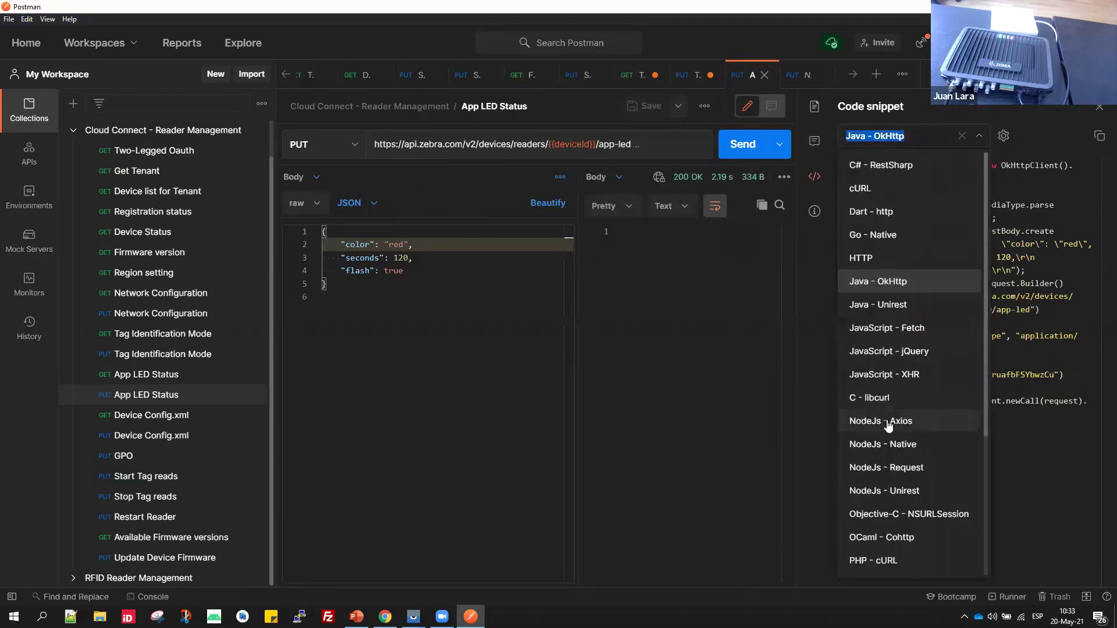
left_click(878, 375)
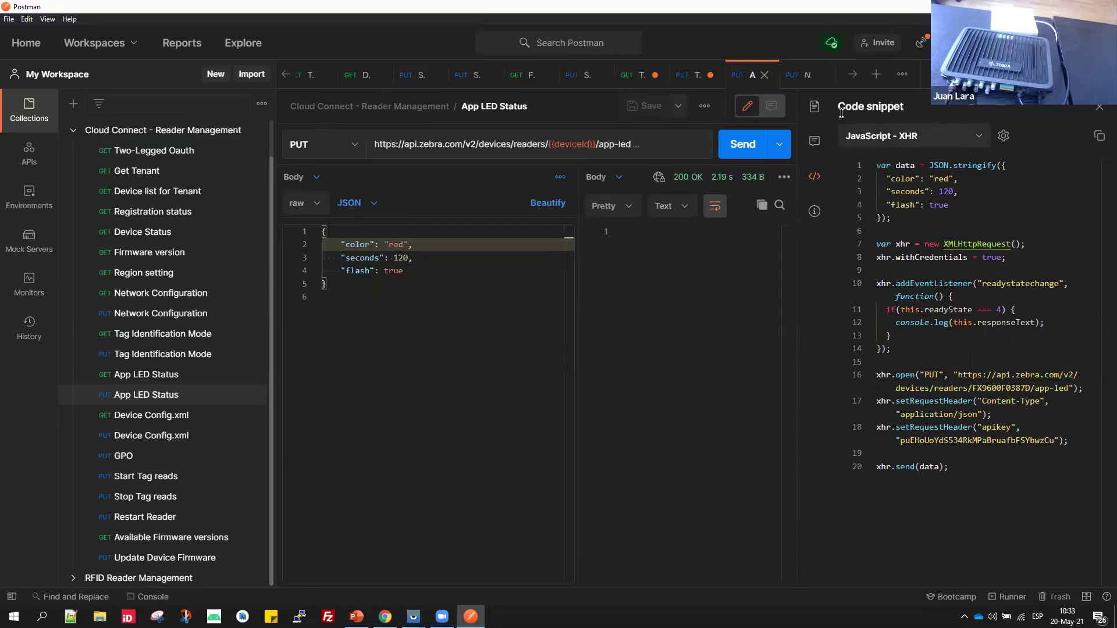
left_click(949, 136)
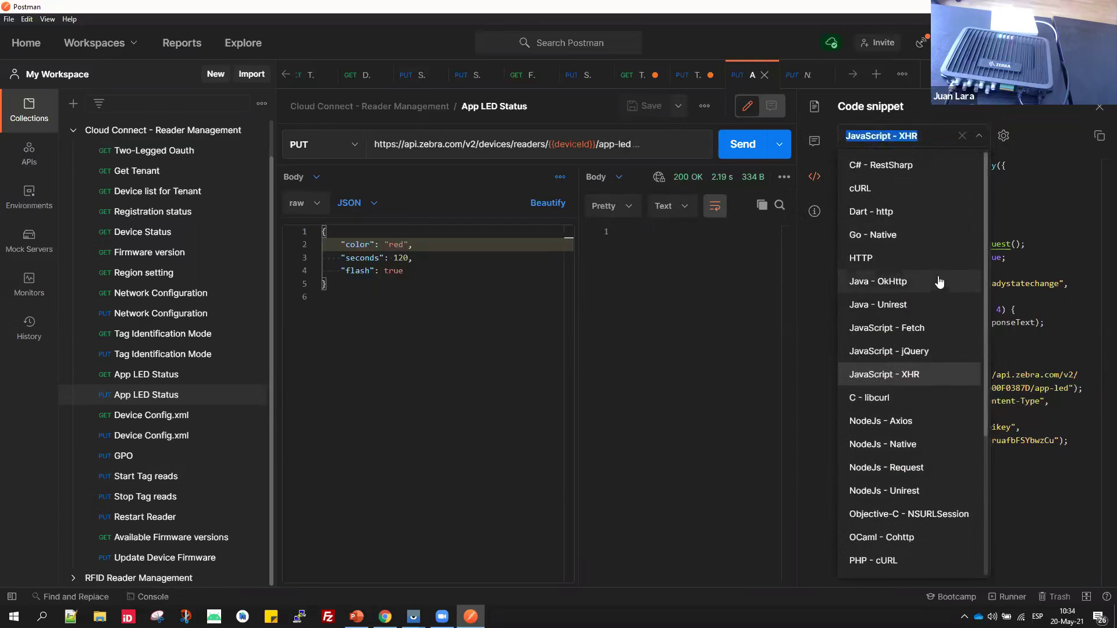
left_click(878, 282)
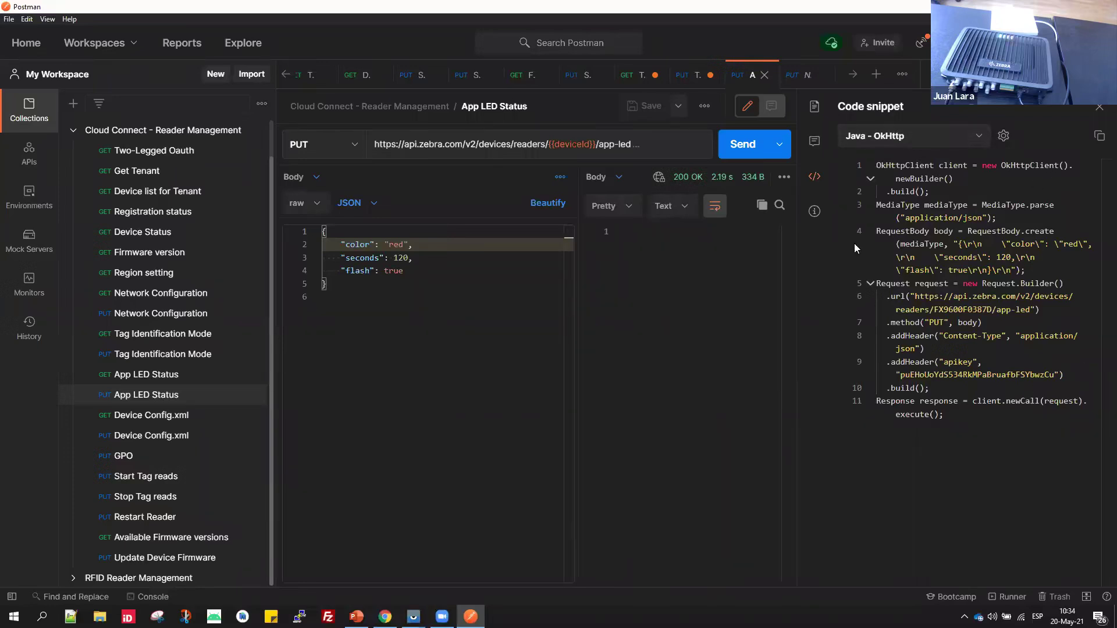
left_click(1099, 107)
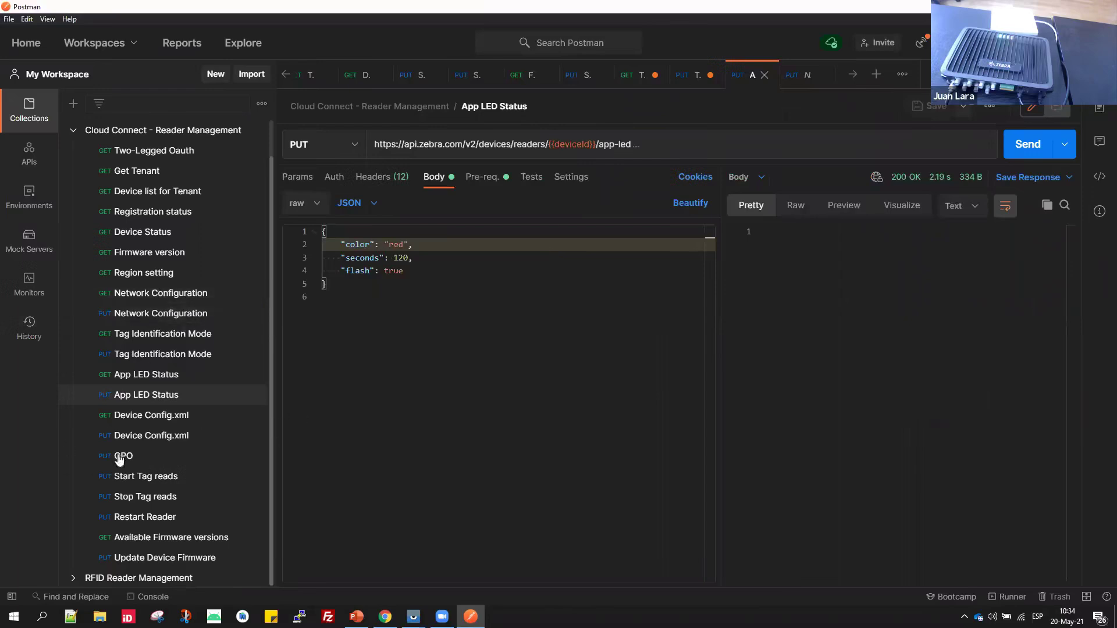
Look over the Start Tag reads and Tag Identification Mode update requests, and send the request that retrieves the current tag identification mode.
left_click(138, 482)
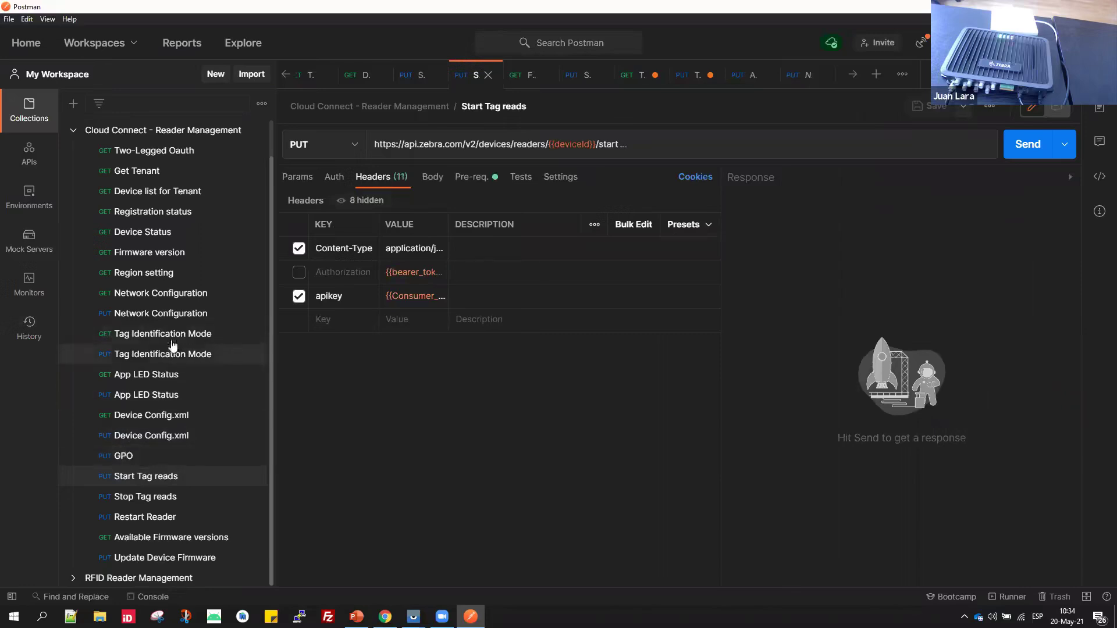
left_click(148, 356)
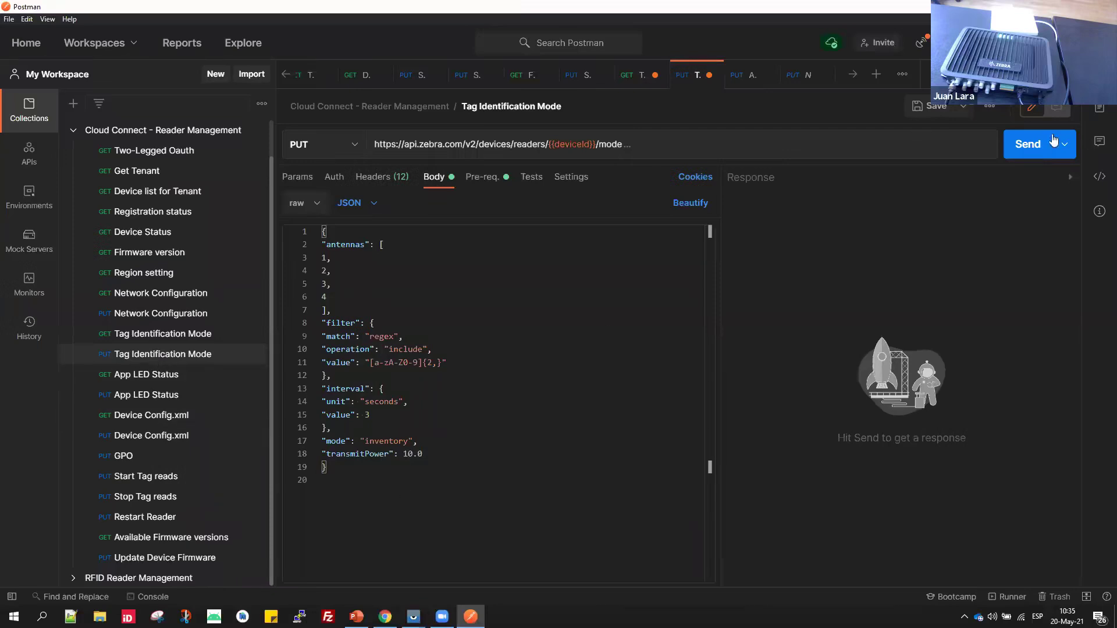
left_click(158, 340)
left_click(1028, 145)
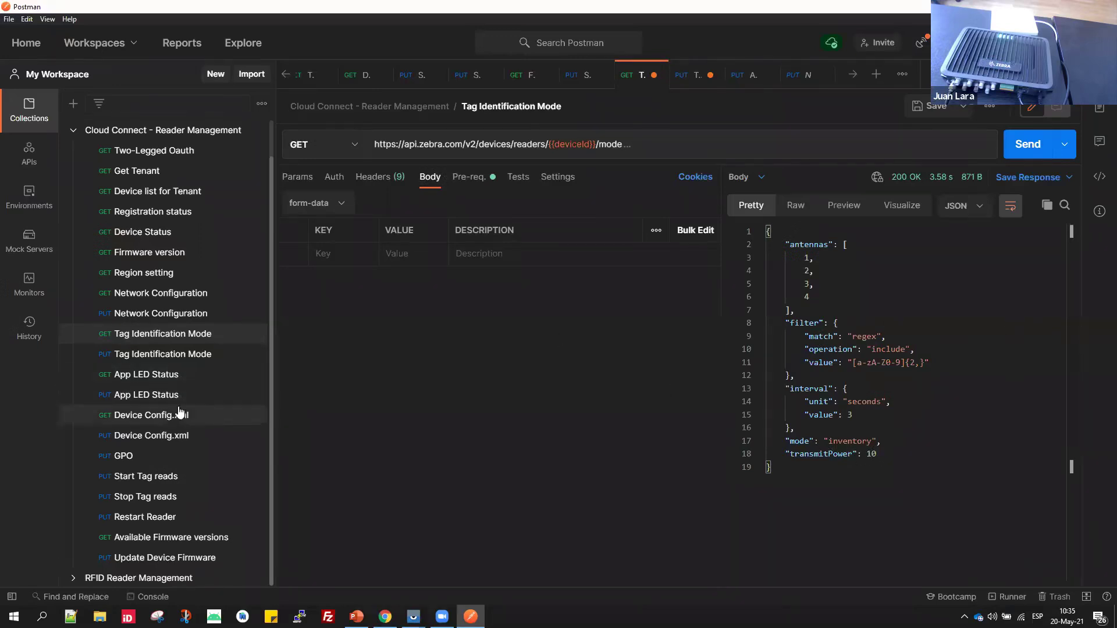
Send the Start Tag reads request to the reader and bring up the webhook subscription list in the Developer Portal in Chrome.
left_click(145, 478)
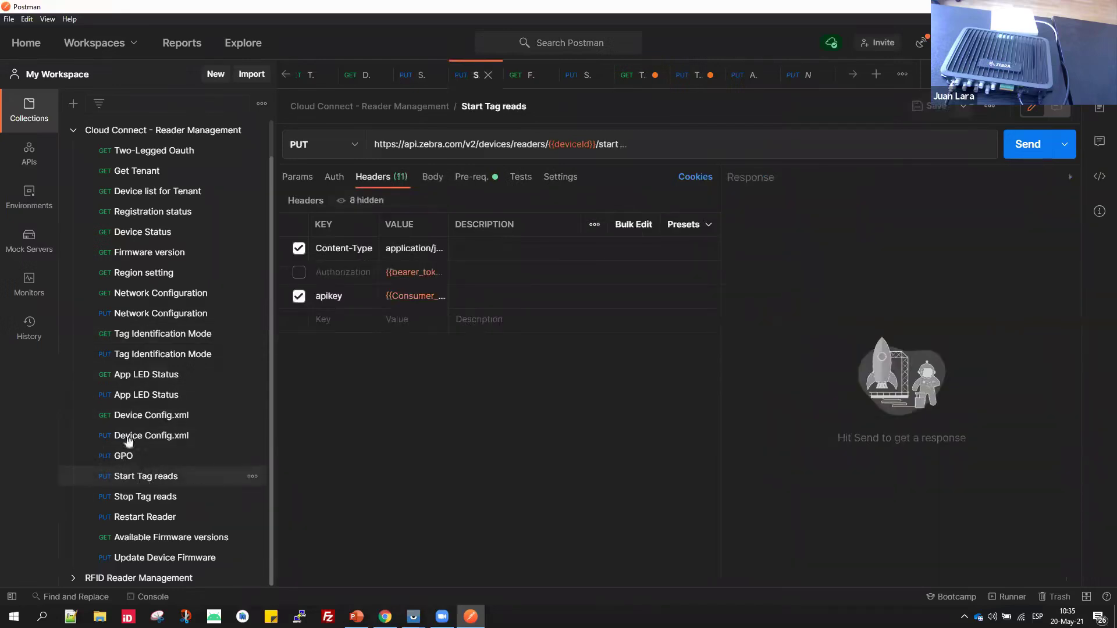
left_click(1027, 150)
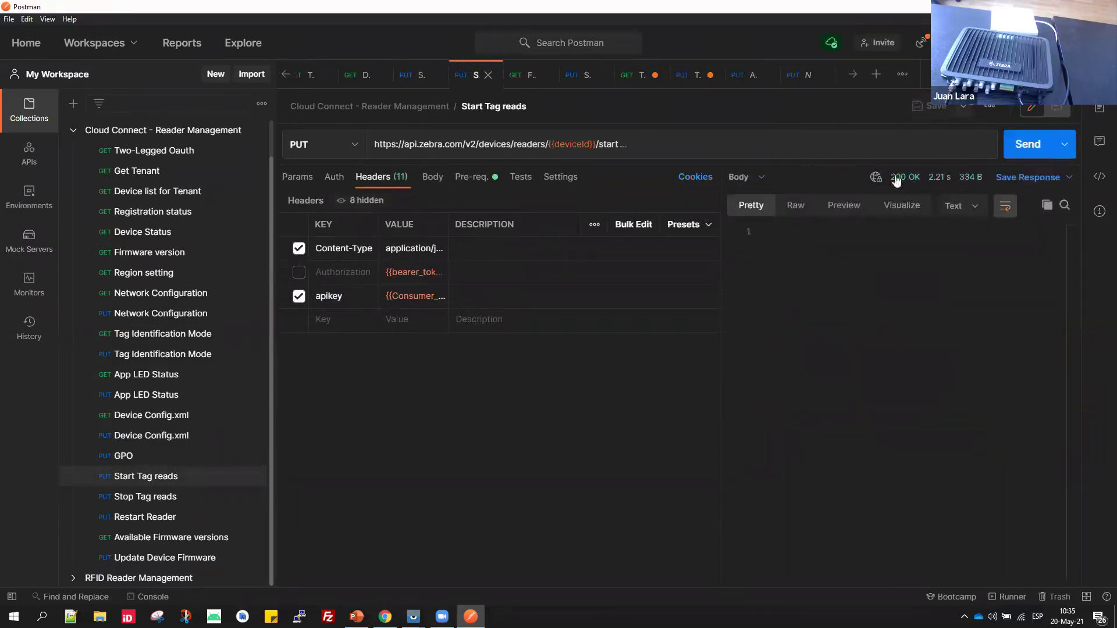
mouse_move(915, 182)
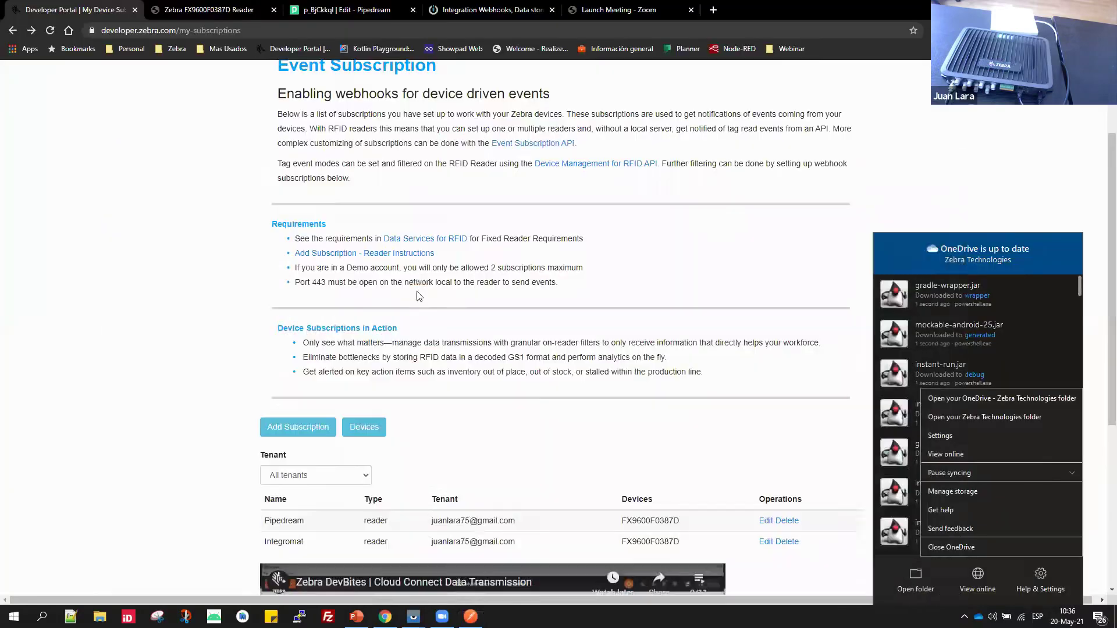
scroll(272, 381, "down", 3)
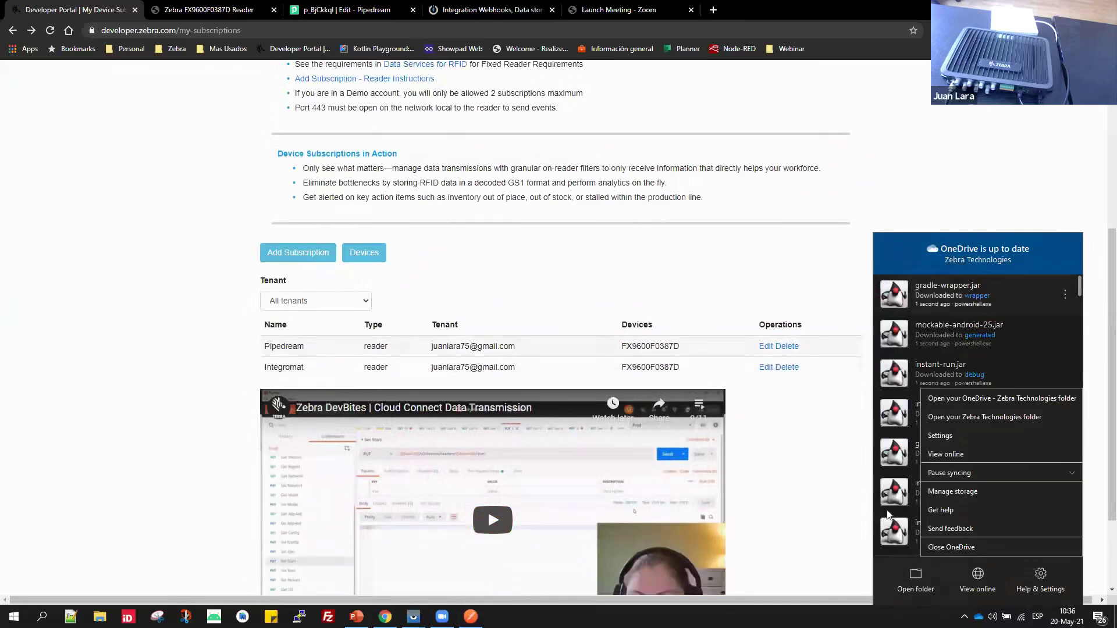
left_click(965, 618)
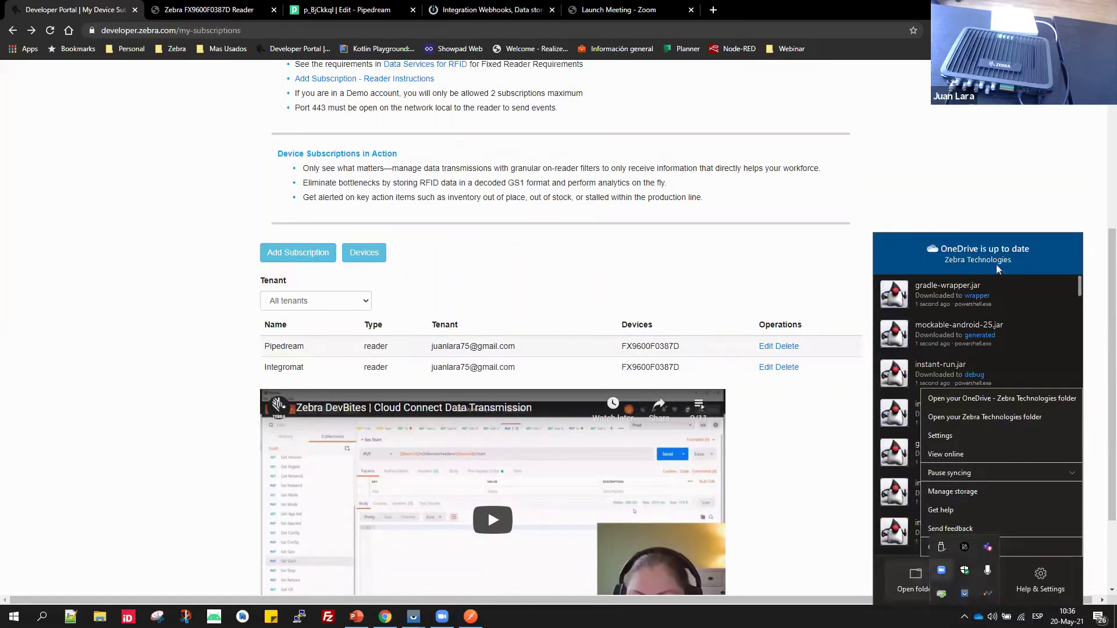
left_click(1041, 582)
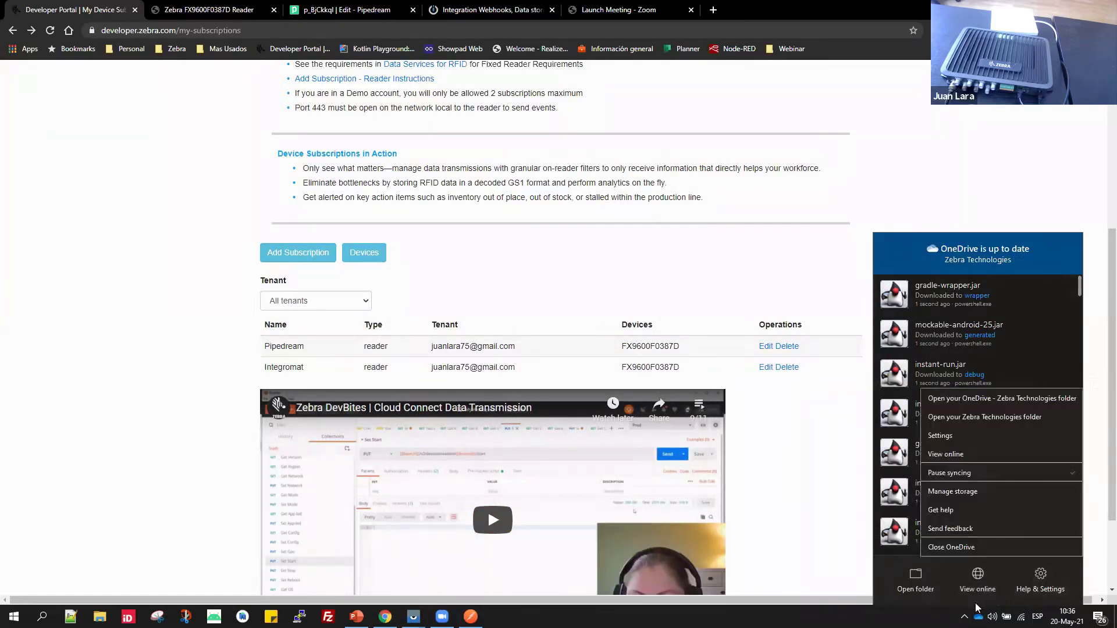
left_click(952, 548)
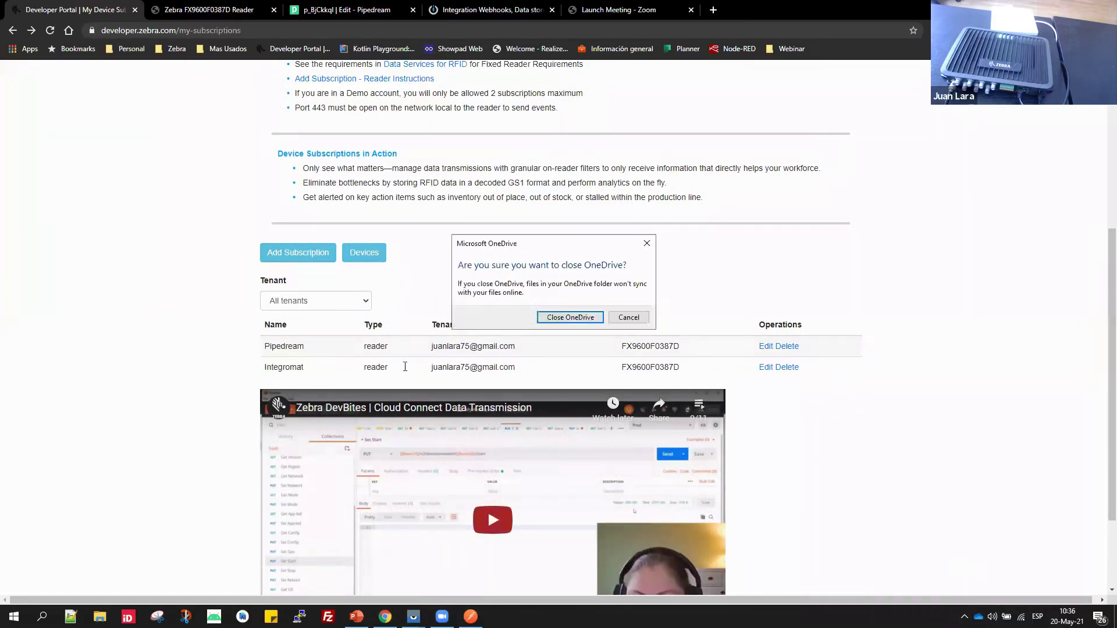
left_click(627, 318)
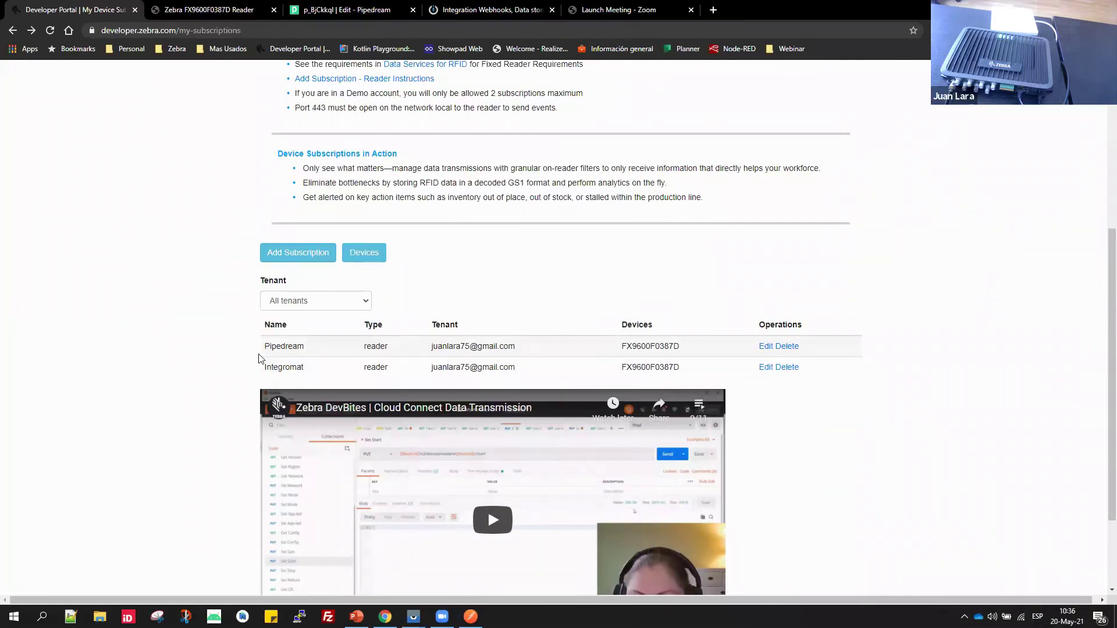
Switch to the Pipedream workflow and delete the newest event, received at 9:43:59 AM.
left_click(348, 11)
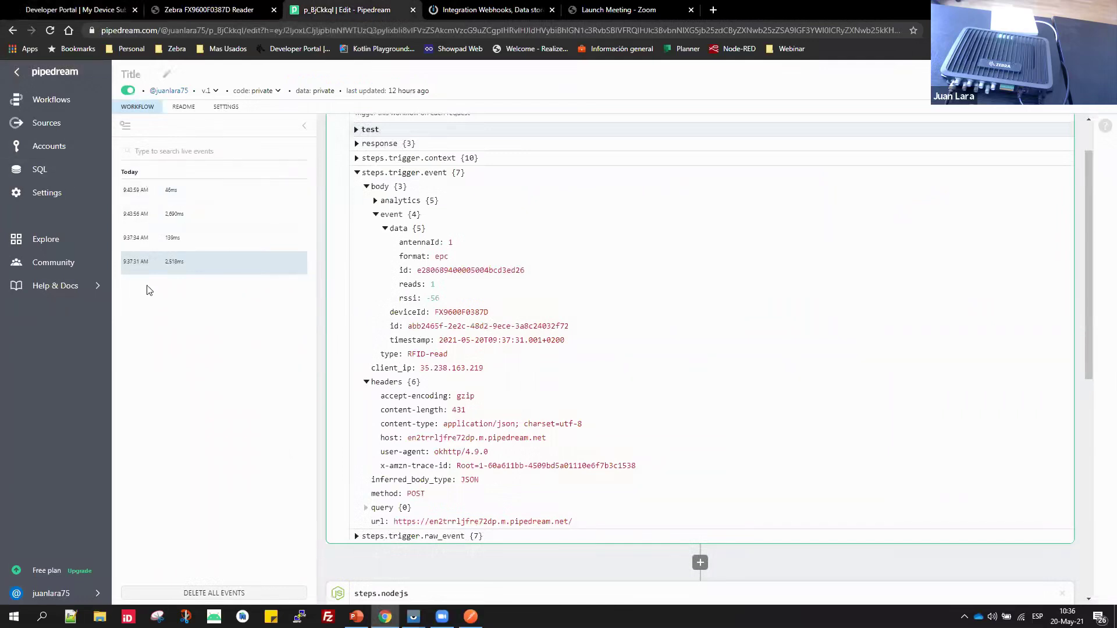
mouse_move(165, 268)
left_click(296, 192)
left_click(631, 381)
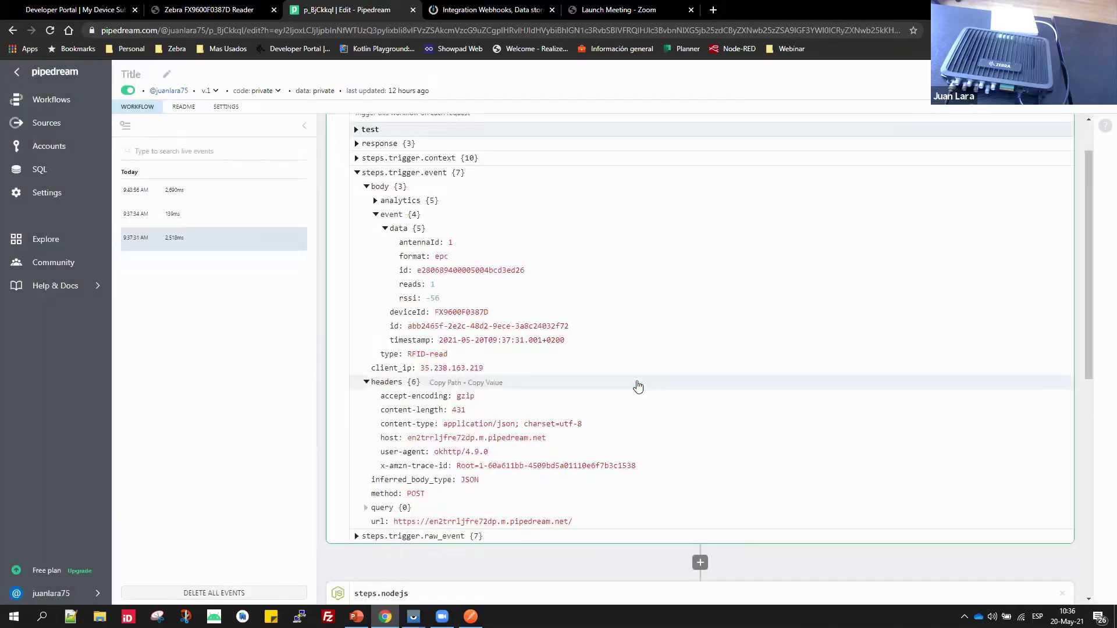
Delete the three remaining events from the Pipedream workflow's event list, confirming each deletion.
left_click(295, 193)
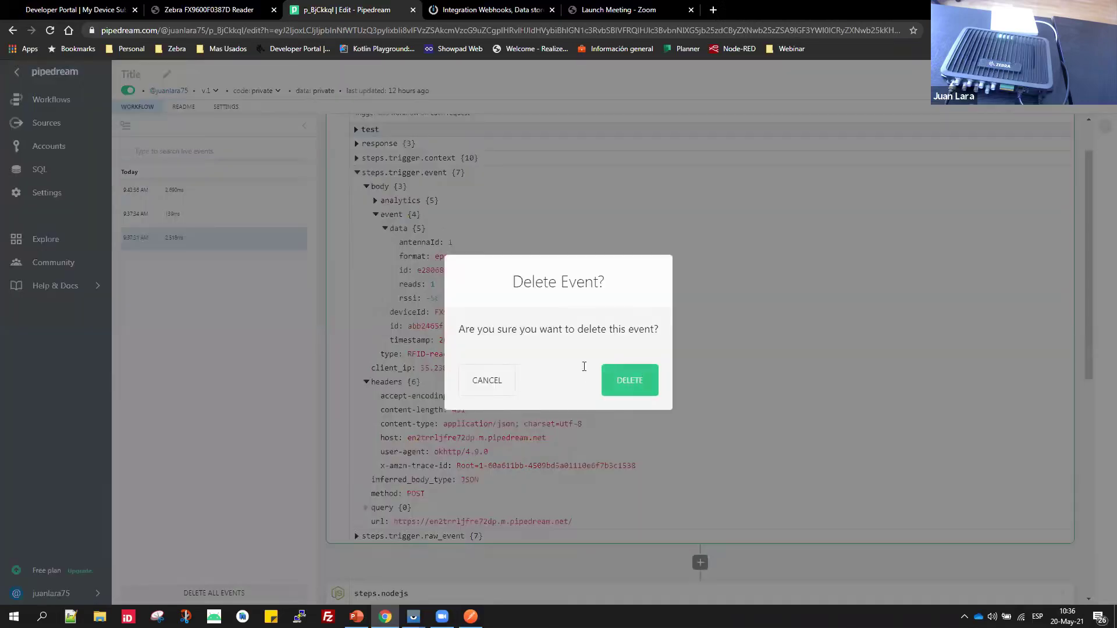
left_click(608, 379)
left_click(294, 193)
left_click(611, 384)
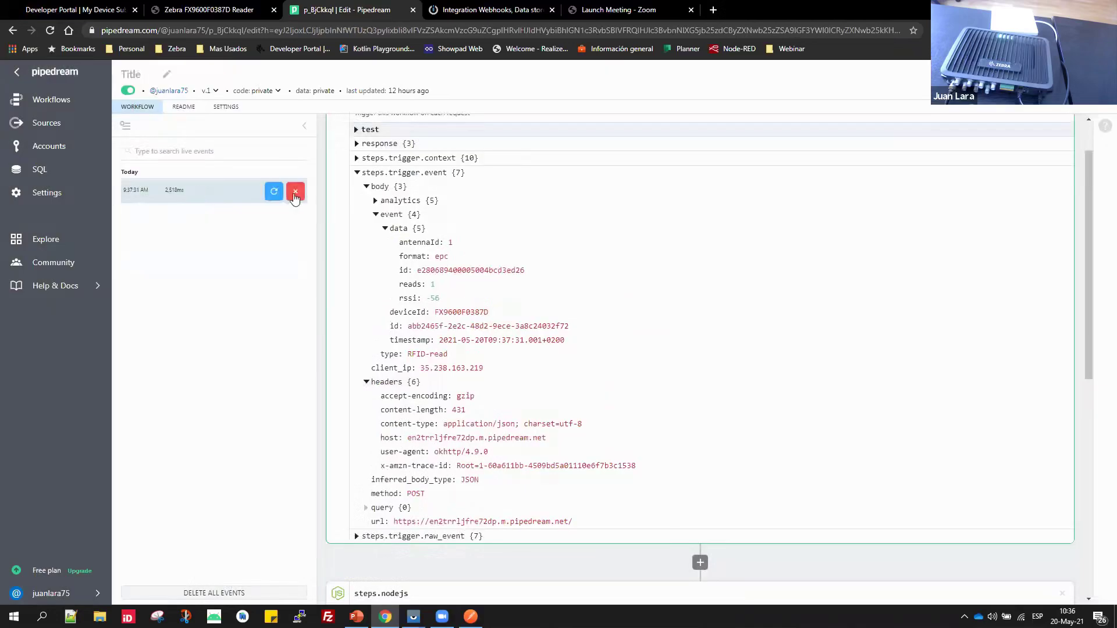
left_click(295, 191)
left_click(627, 384)
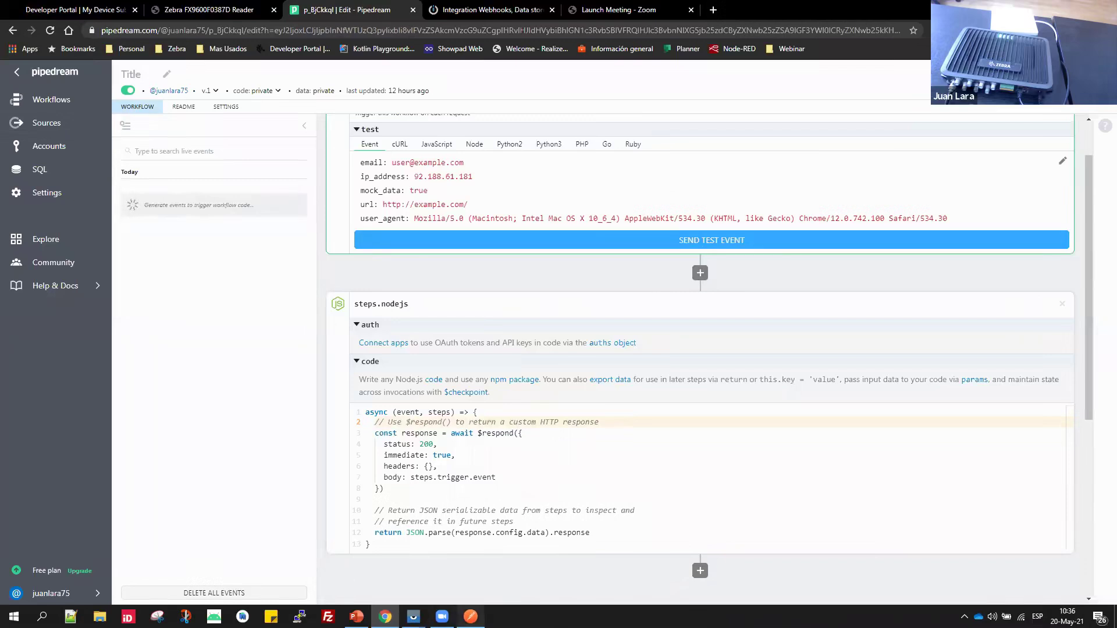
Examine the 10:37:10 AM event down to its body, event and data fields, and compare it with the 10:36:57 AM event.
mouse_move(471, 617)
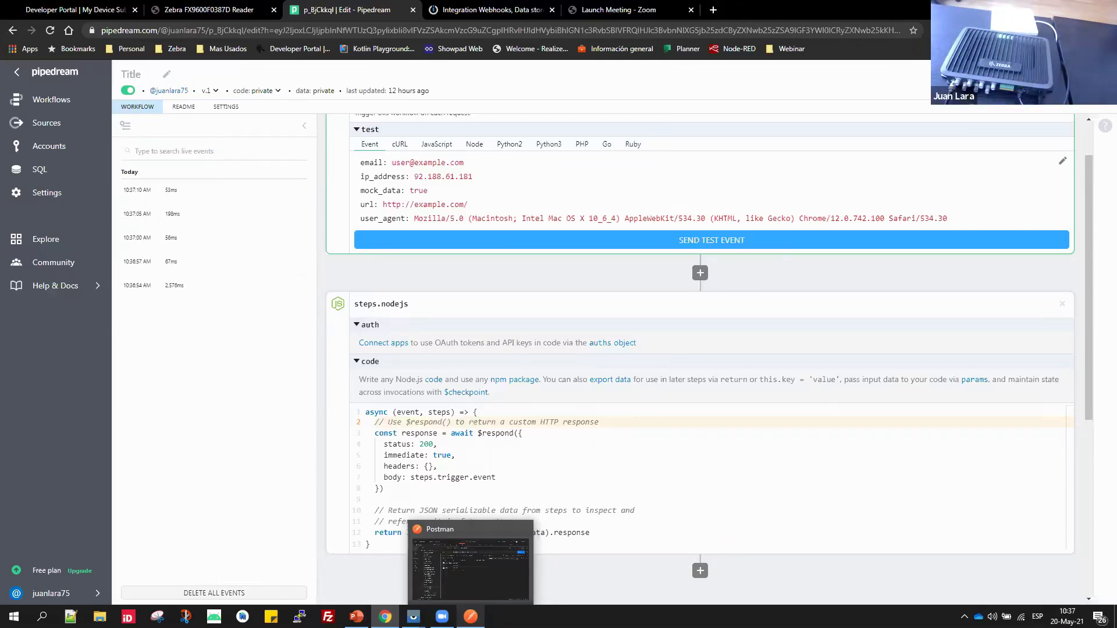
left_click(140, 192)
scroll(576, 204, "up", 1)
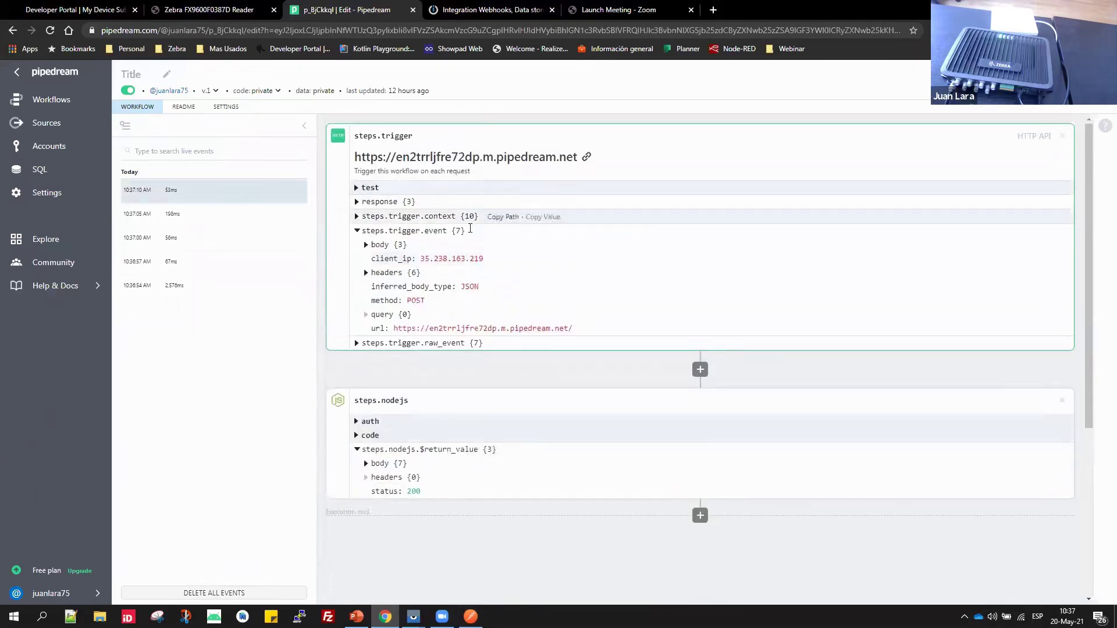
left_click(366, 245)
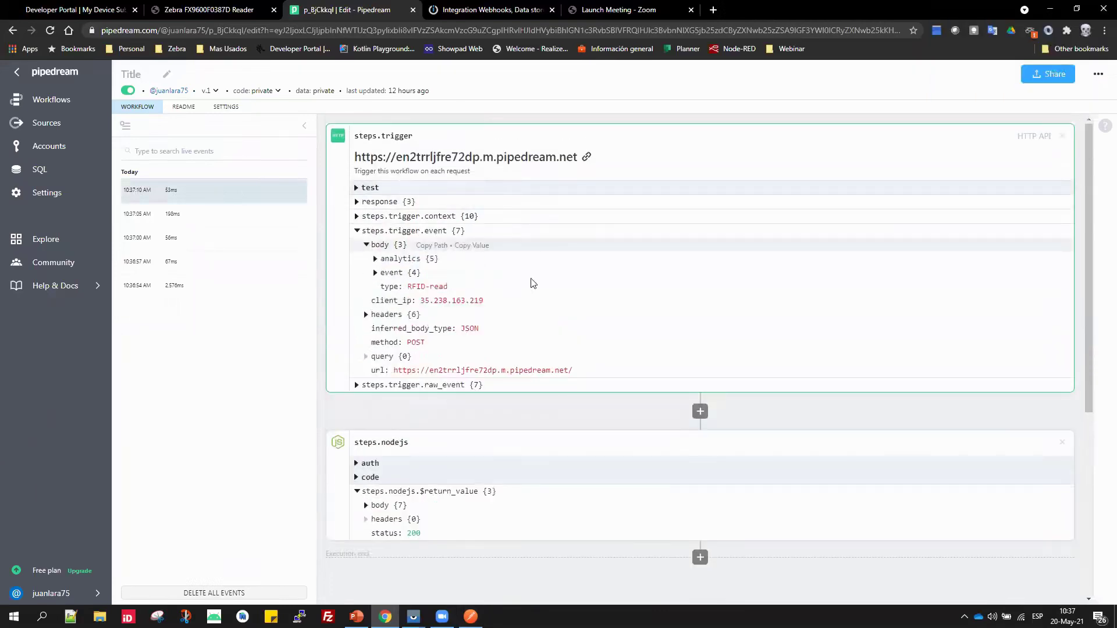
left_click(376, 273)
scroll(396, 232, "down", 1)
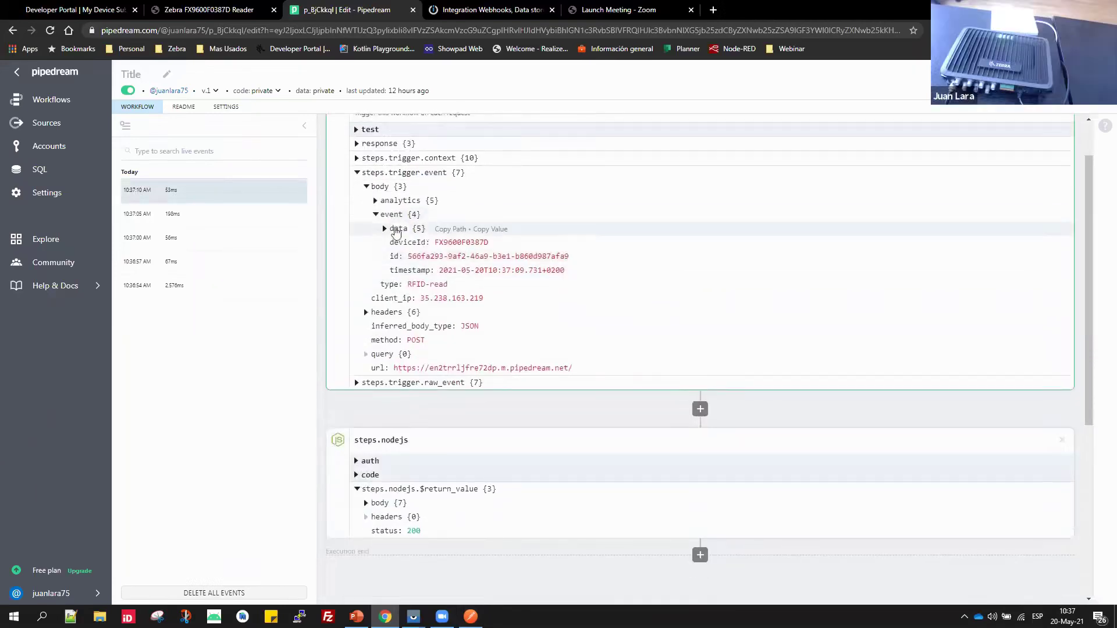
left_click(385, 230)
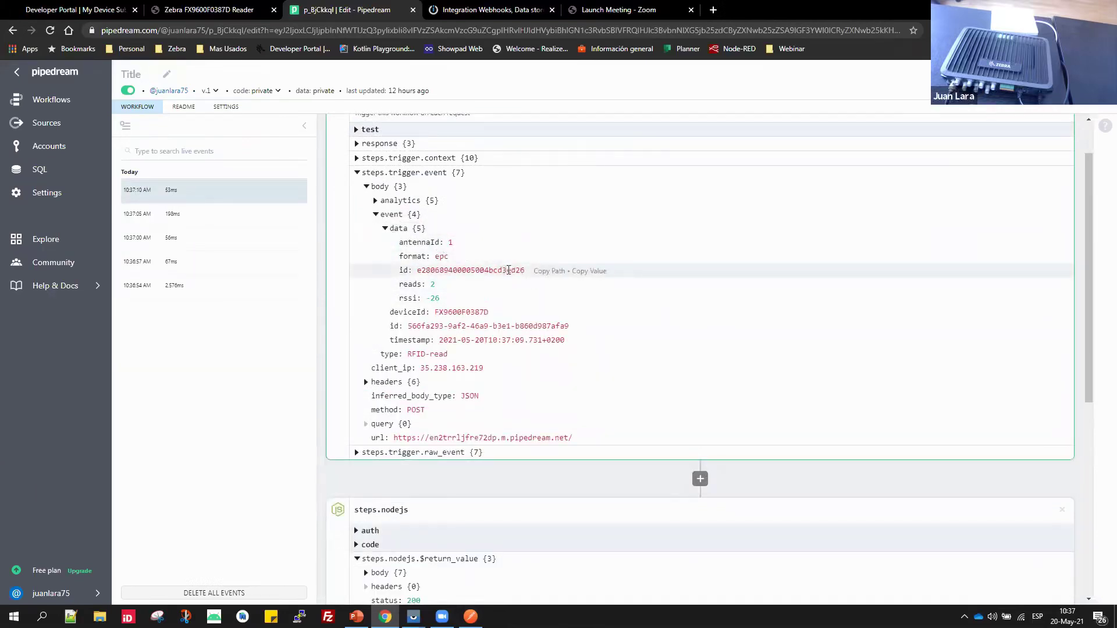
left_click_drag(508, 270, 522, 270)
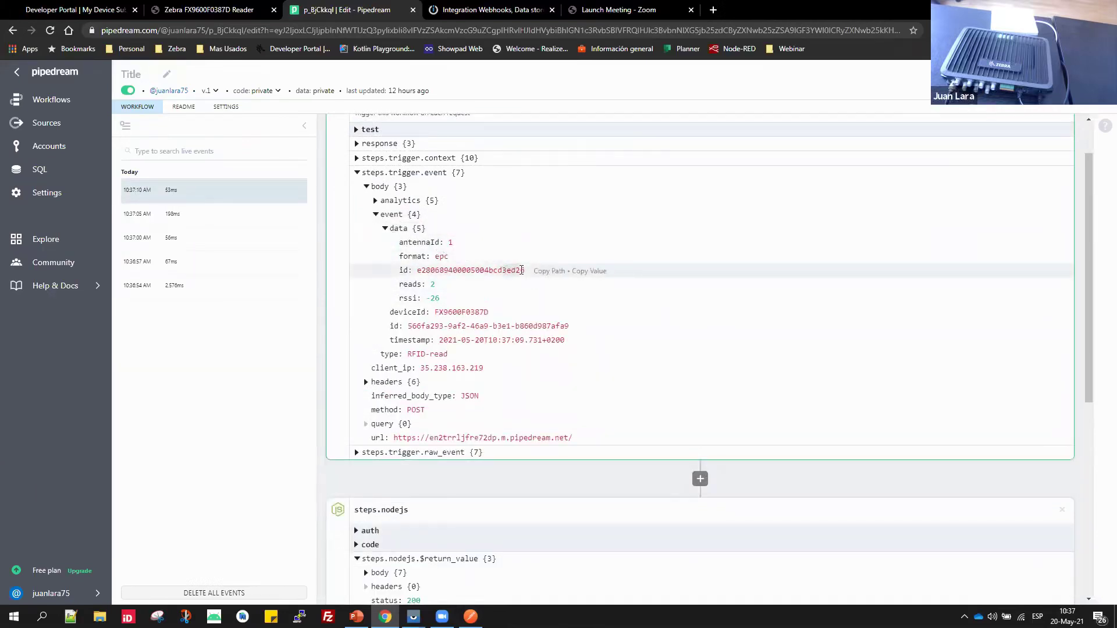
left_click(142, 262)
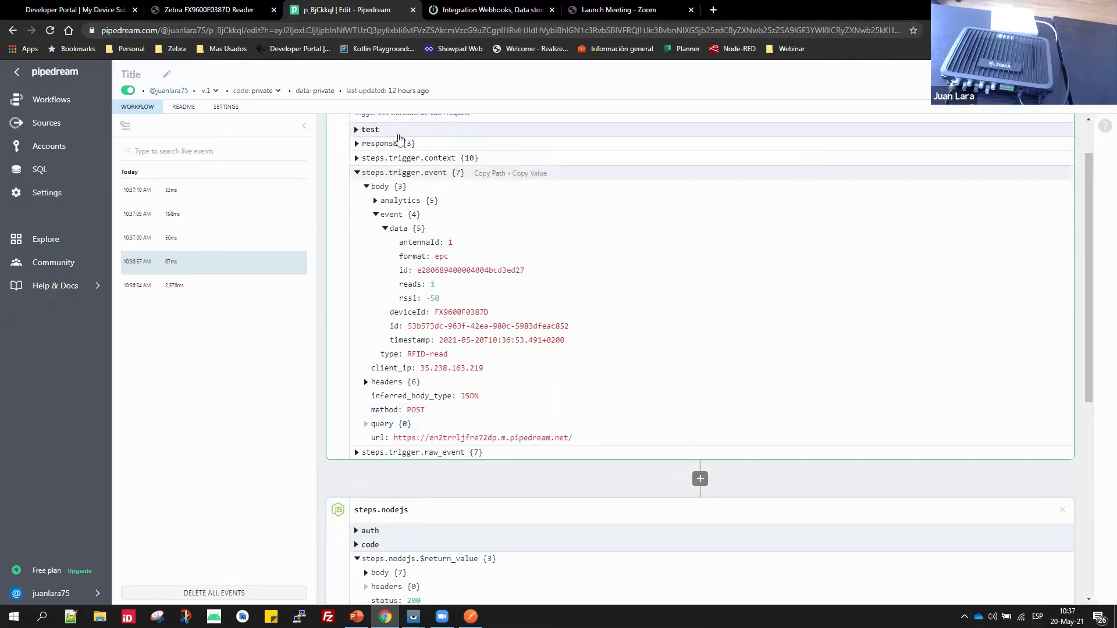
Switch to the Integromat scenario and run it once, processing the existing bundles in the queue.
left_click(465, 13)
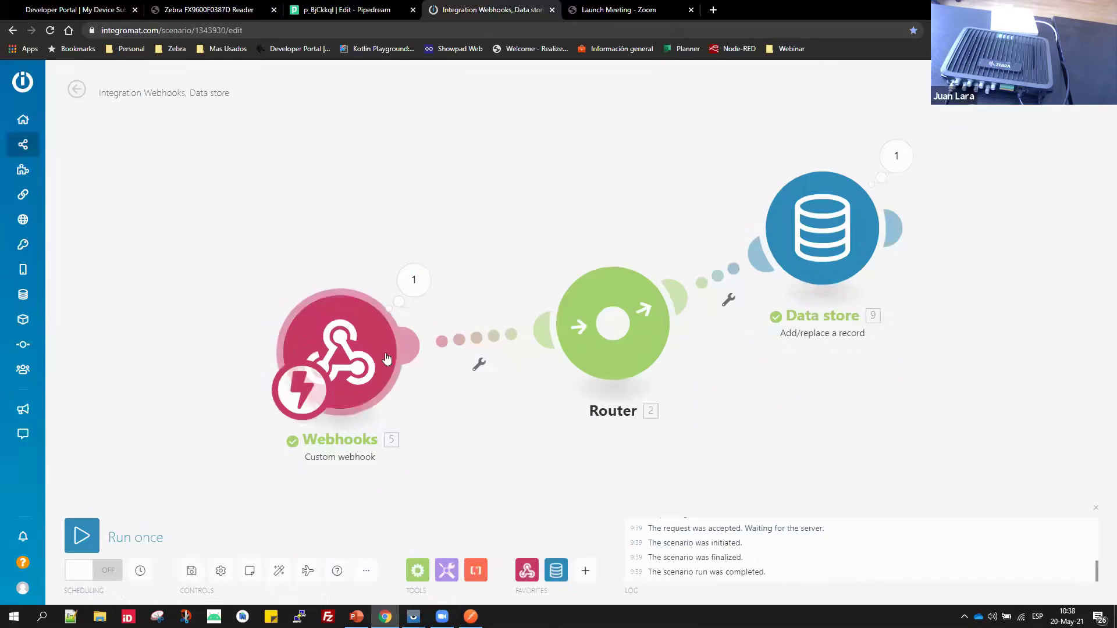
left_click(83, 538)
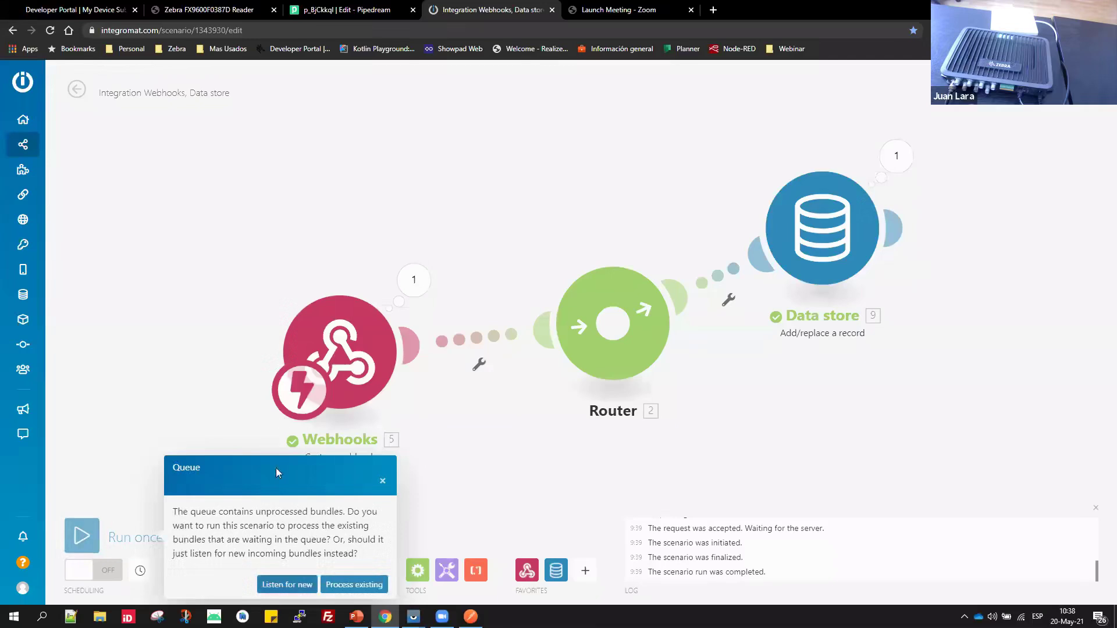
left_click(353, 585)
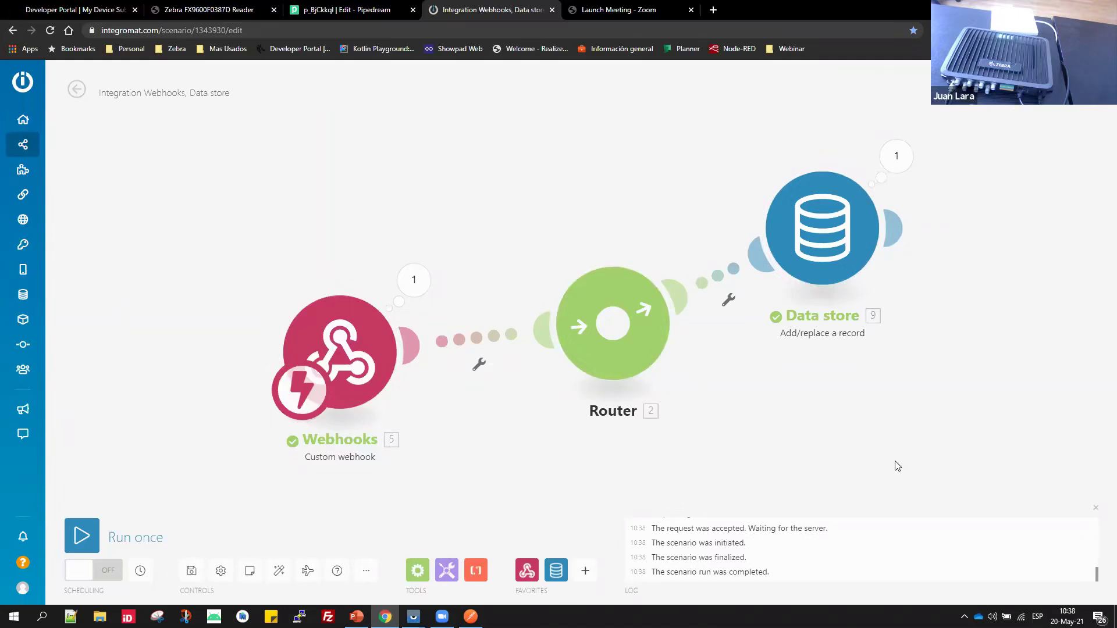
Browse the records of the Zebra Example Data Store from the Data store module, and close the module's settings.
left_click(816, 245)
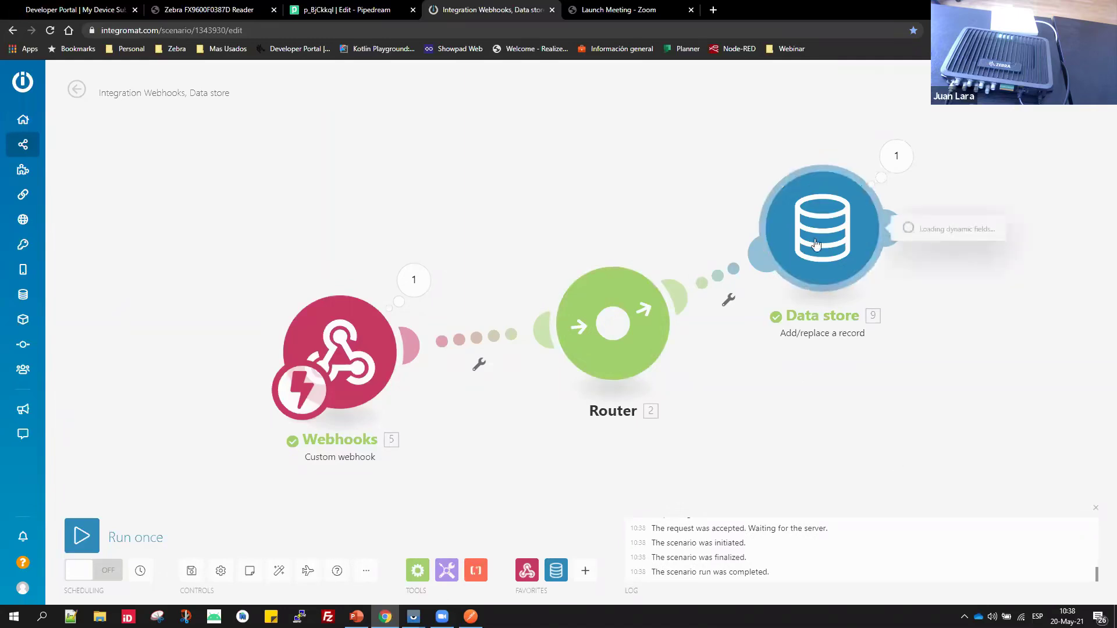
mouse_move(41, 200)
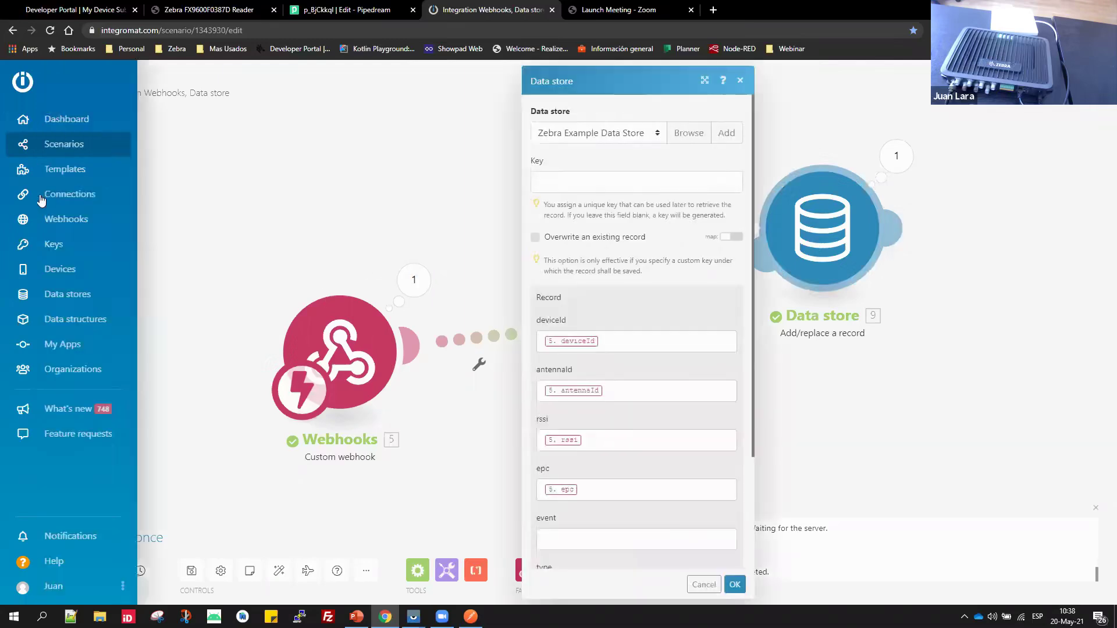
left_click(685, 133)
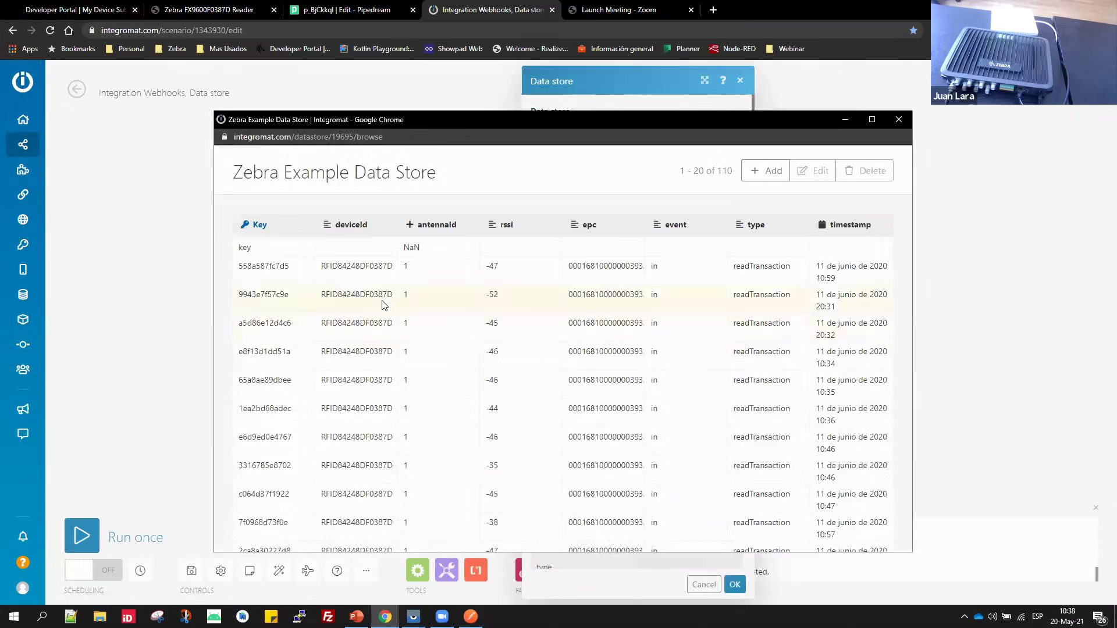
scroll(381, 314, "down", 5)
scroll(390, 351, "up", 5)
left_click(900, 120)
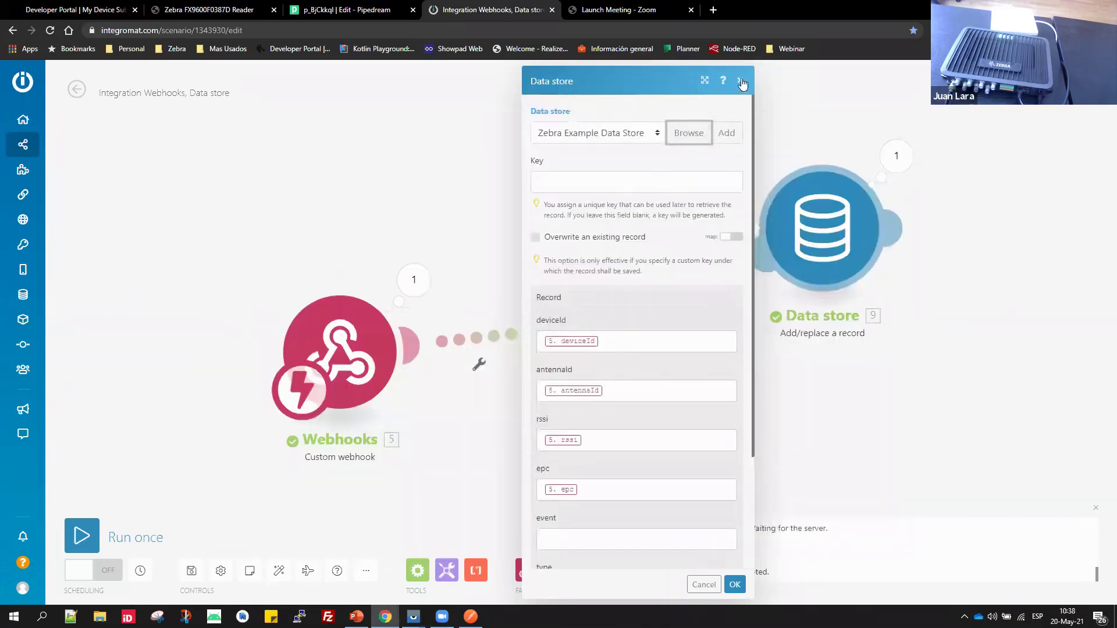
left_click(739, 80)
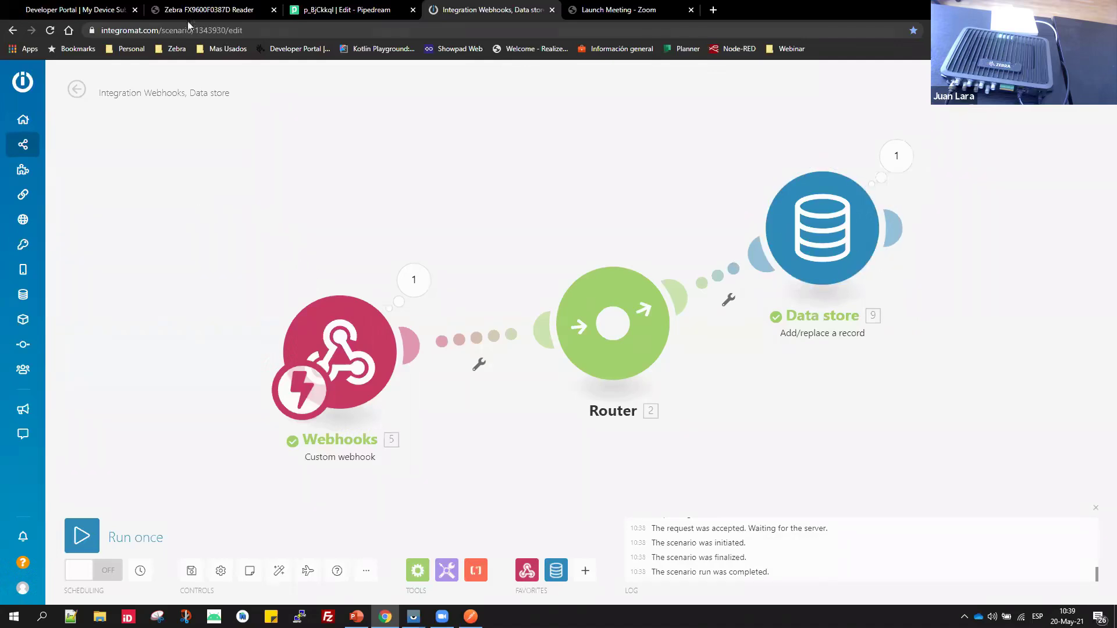
Check the subscription list in the Developer Portal and copy the My gateway-webhook address from the Integromat scenario's Webhooks module.
left_click(200, 10)
left_click(81, 10)
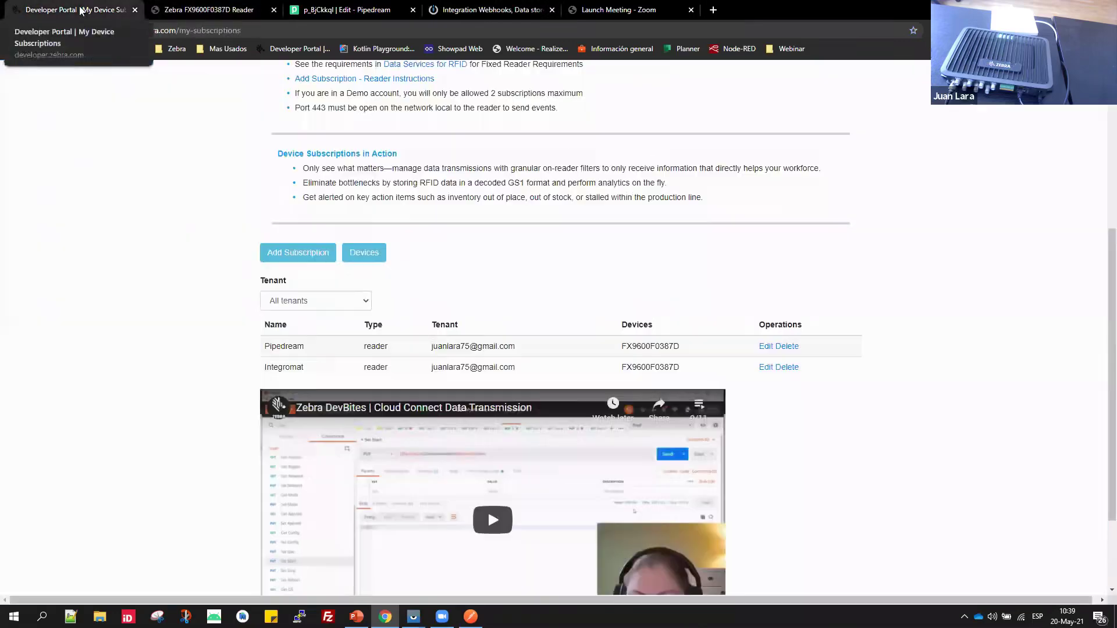
left_click(490, 11)
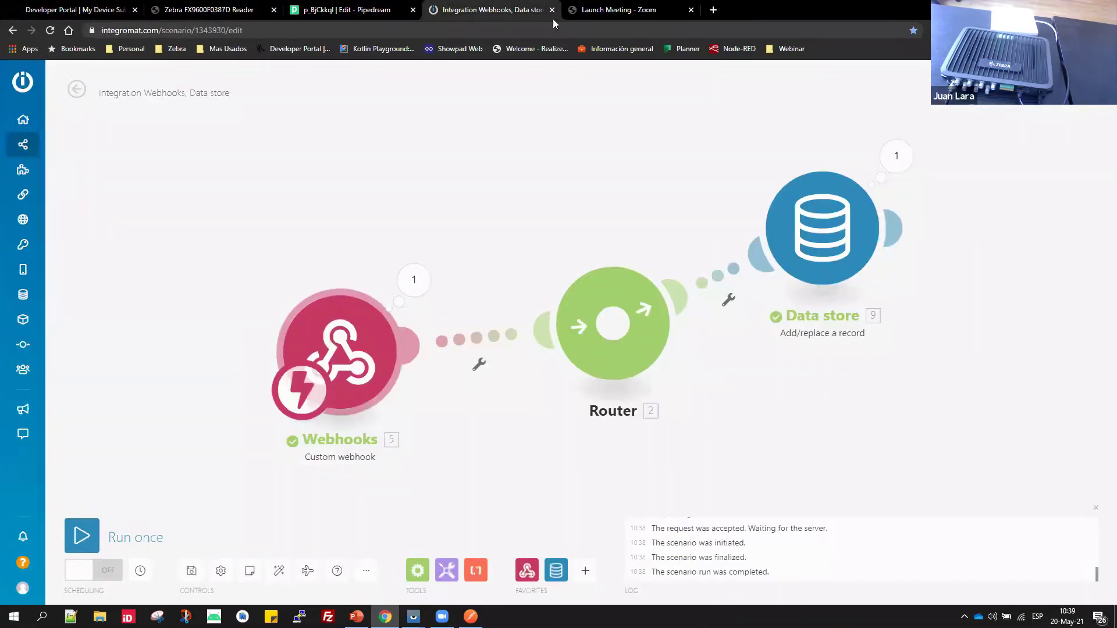
left_click(352, 365)
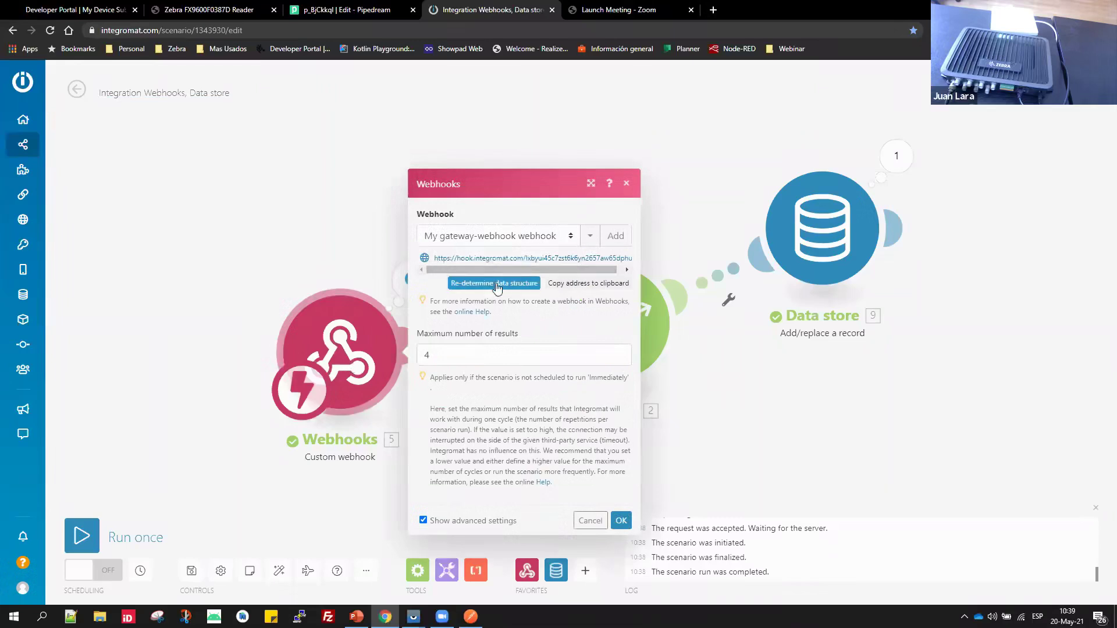
left_click(574, 287)
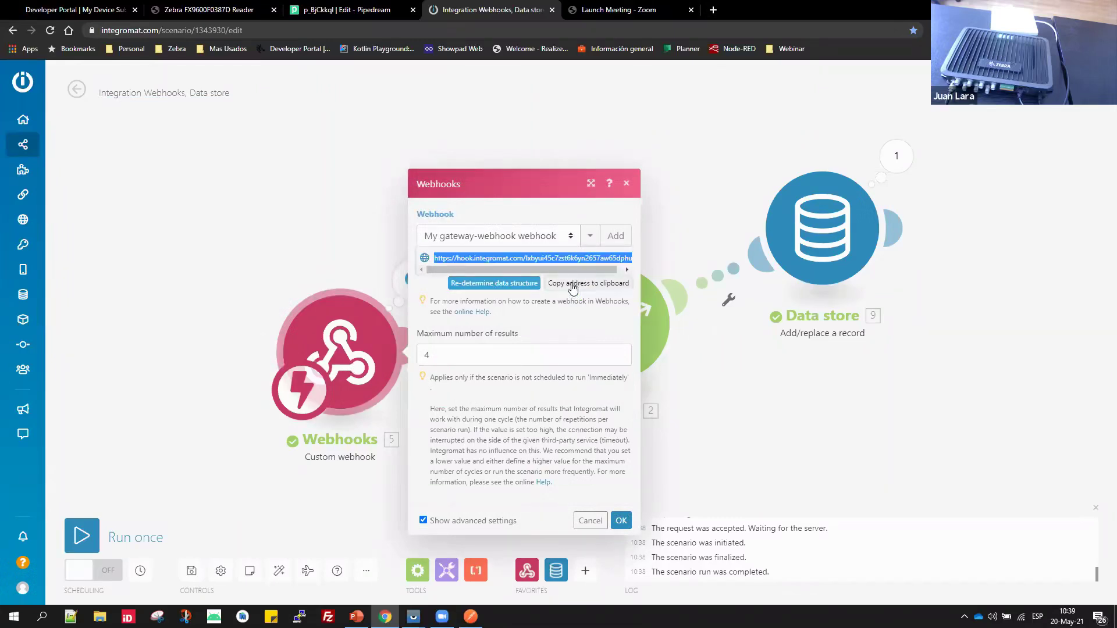
Open the Integromat subscription for editing, compare its Webhook Link with the Webhooks module's address, and close the module's settings.
left_click(73, 11)
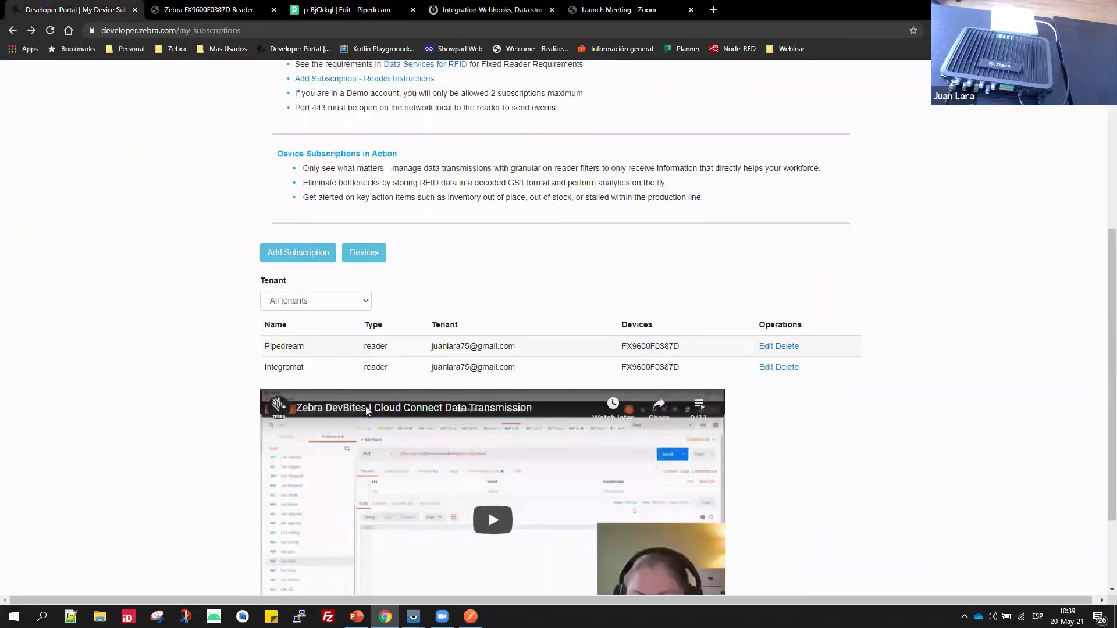
left_click(763, 371)
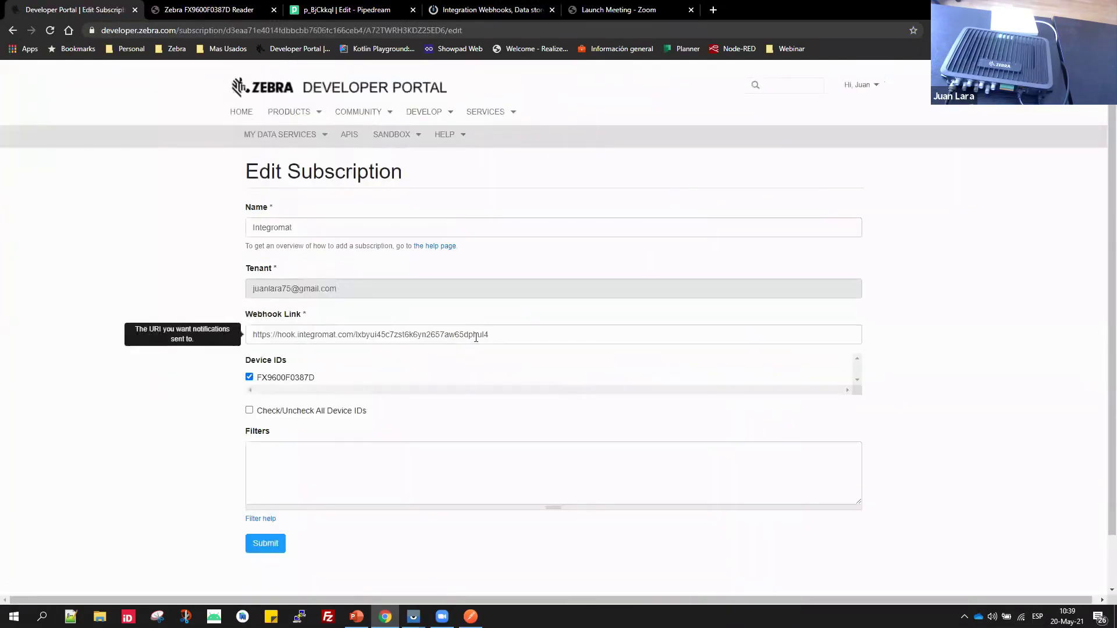
left_click_drag(512, 335, 247, 333)
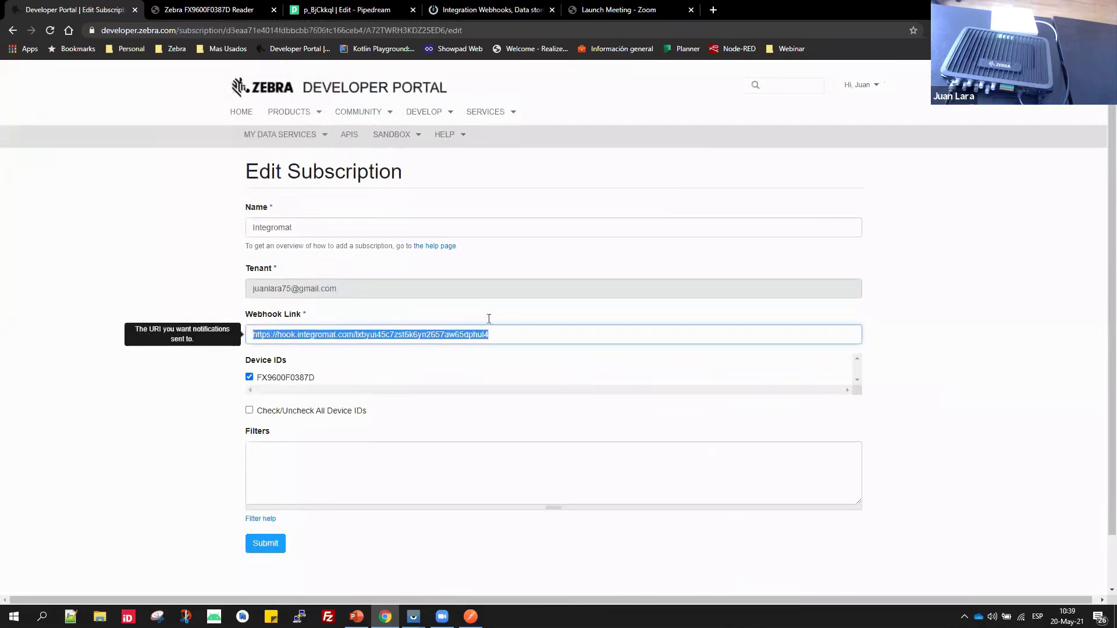
left_click(455, 11)
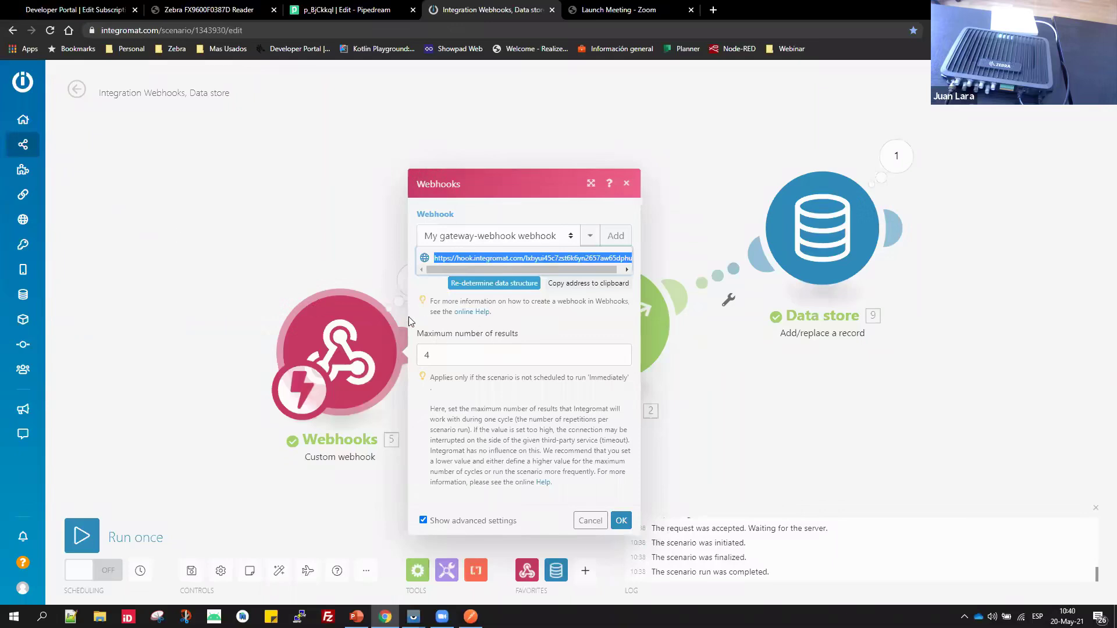
left_click(626, 183)
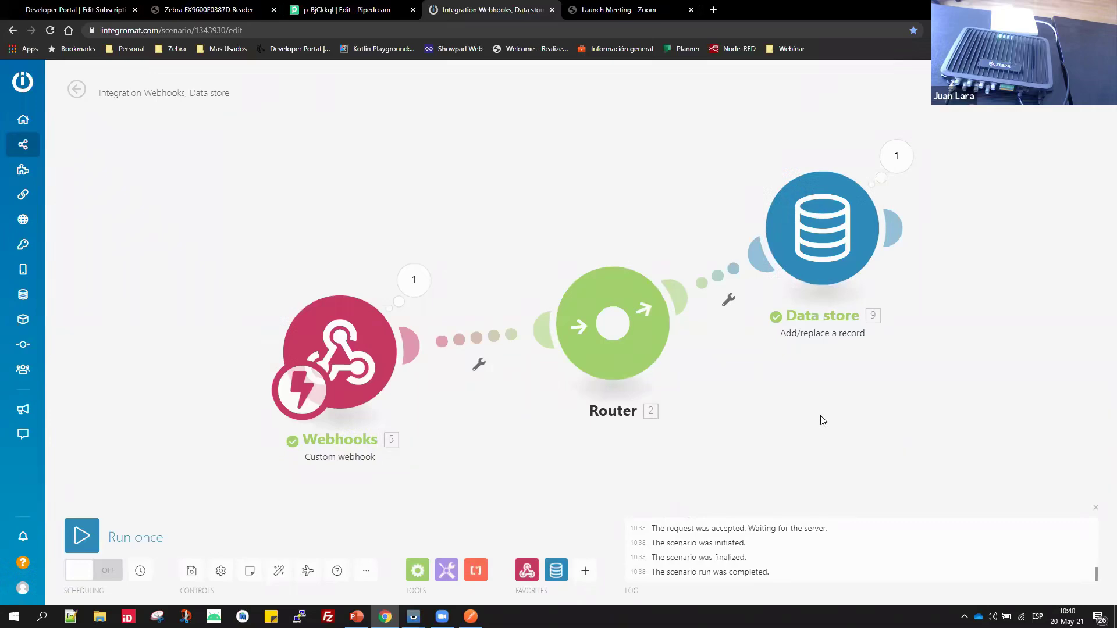
Submit the Integromat subscription in the Developer Portal and return to the subscription list.
left_click(56, 12)
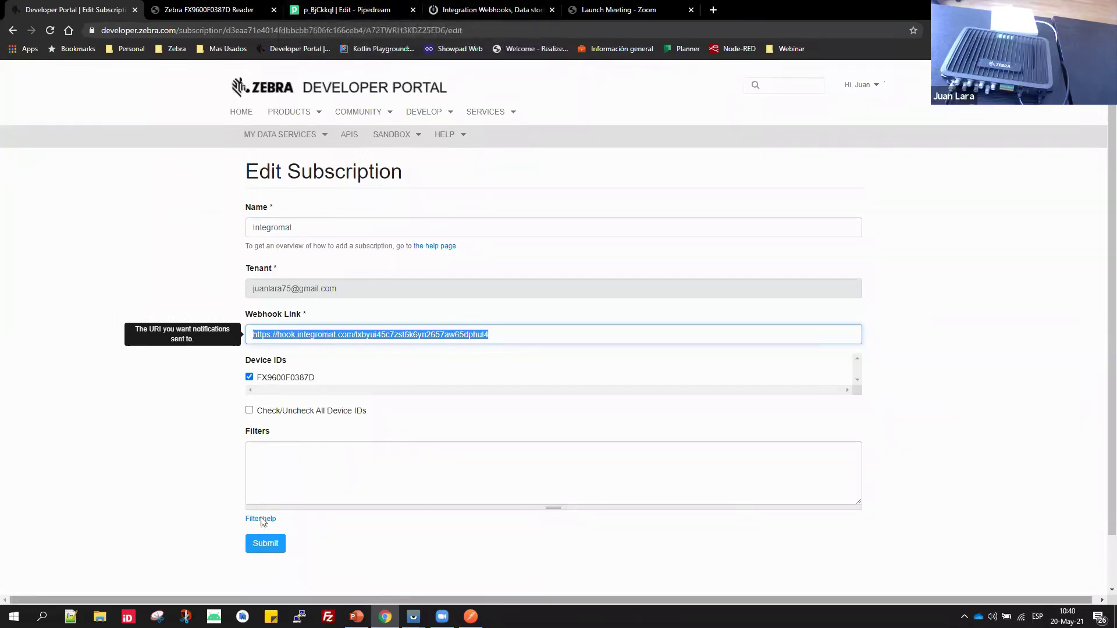
left_click(265, 543)
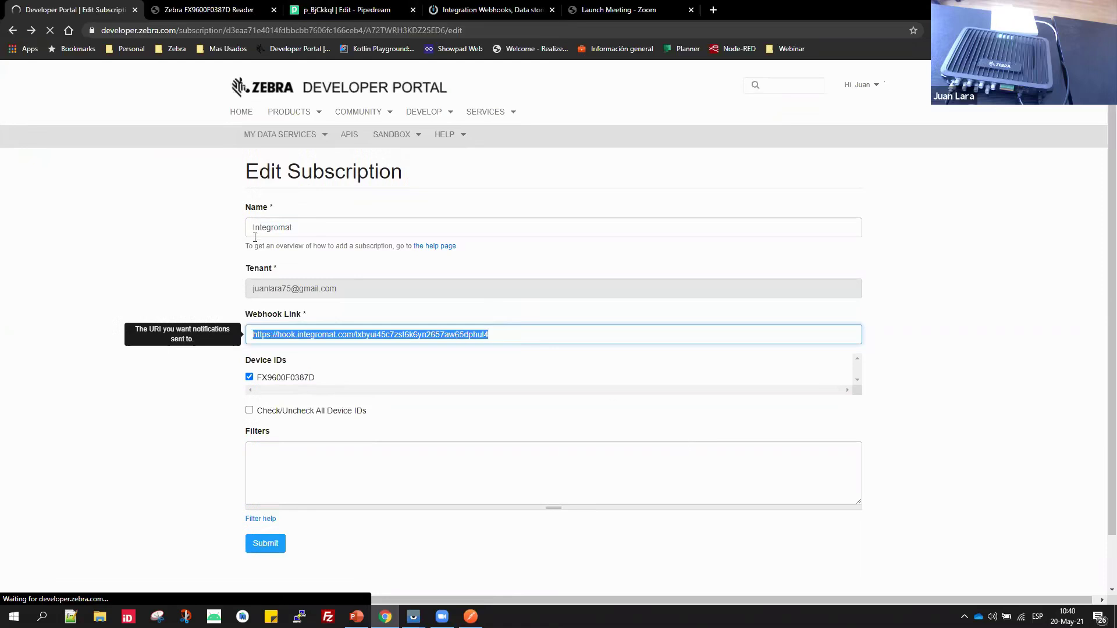
left_click(17, 25)
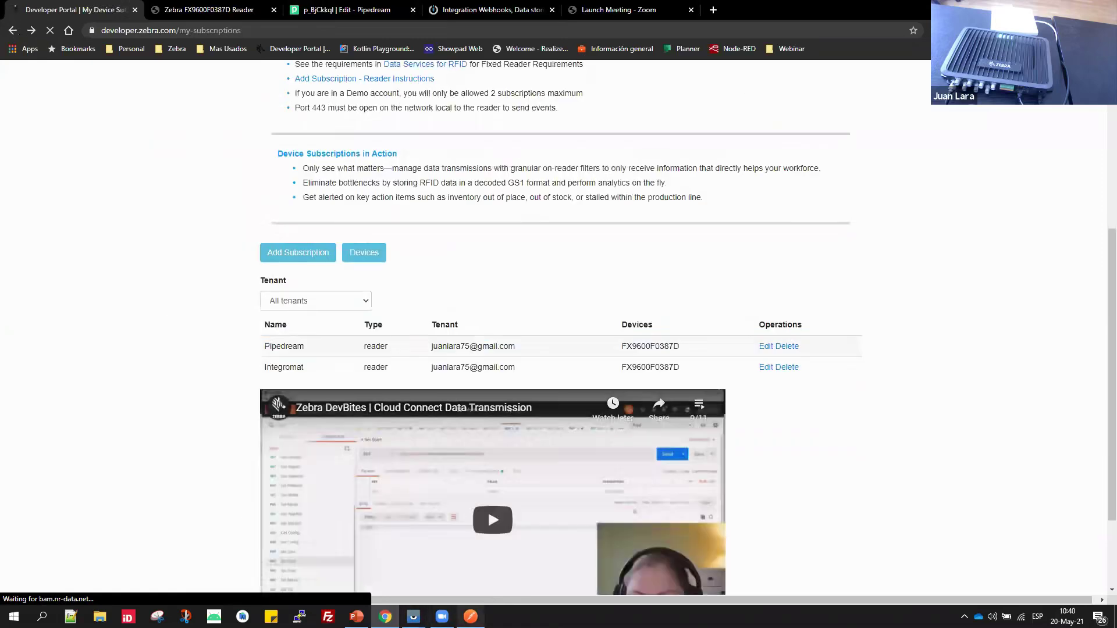
Send the Stop Tag reads request to the reader from Postman and return to the Pipedream workflow in Chrome.
left_click(349, 10)
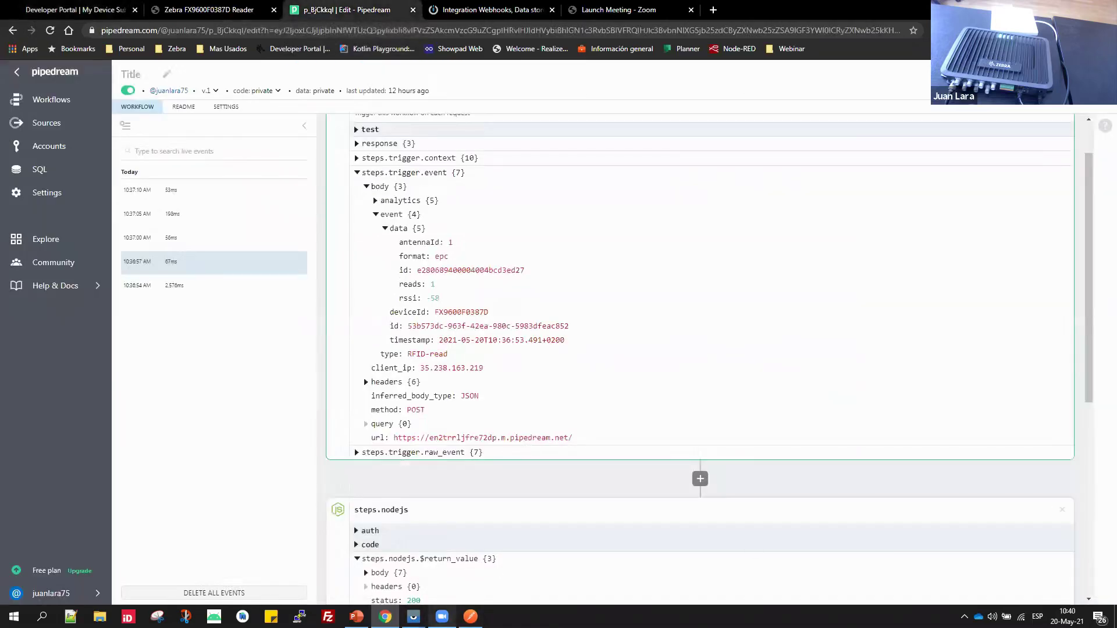
left_click(471, 617)
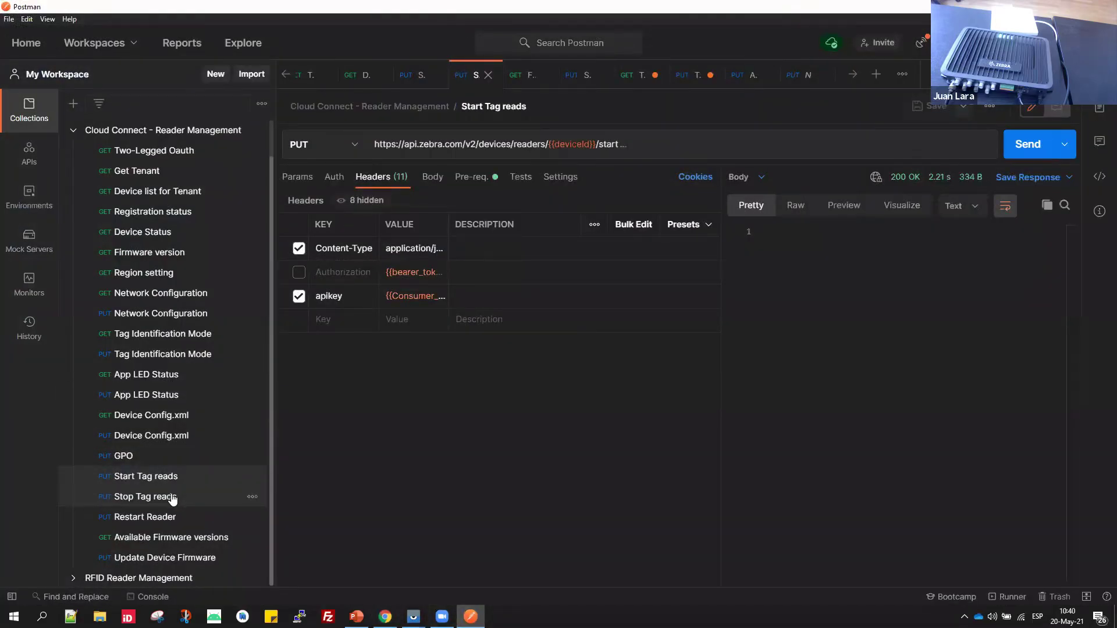
left_click(172, 498)
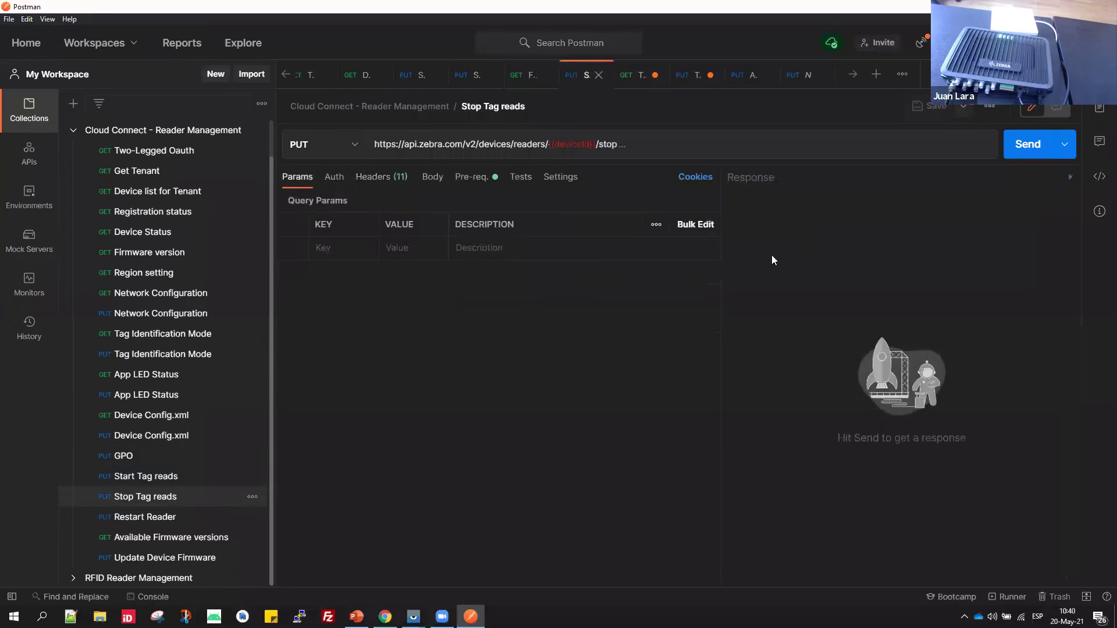
left_click(1024, 146)
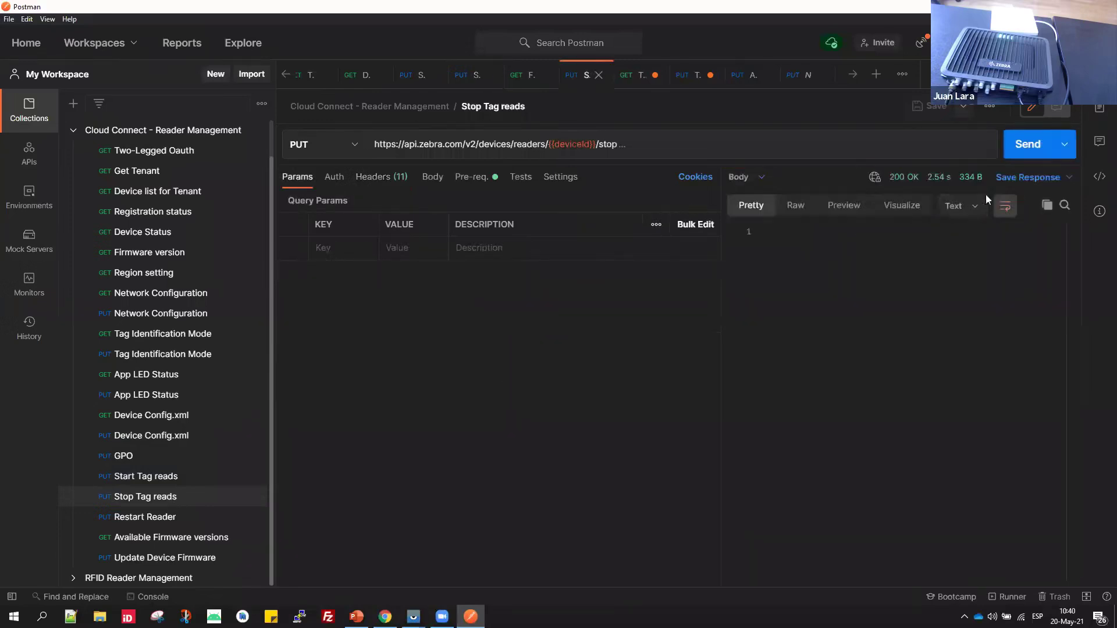
key("alt+Tab")
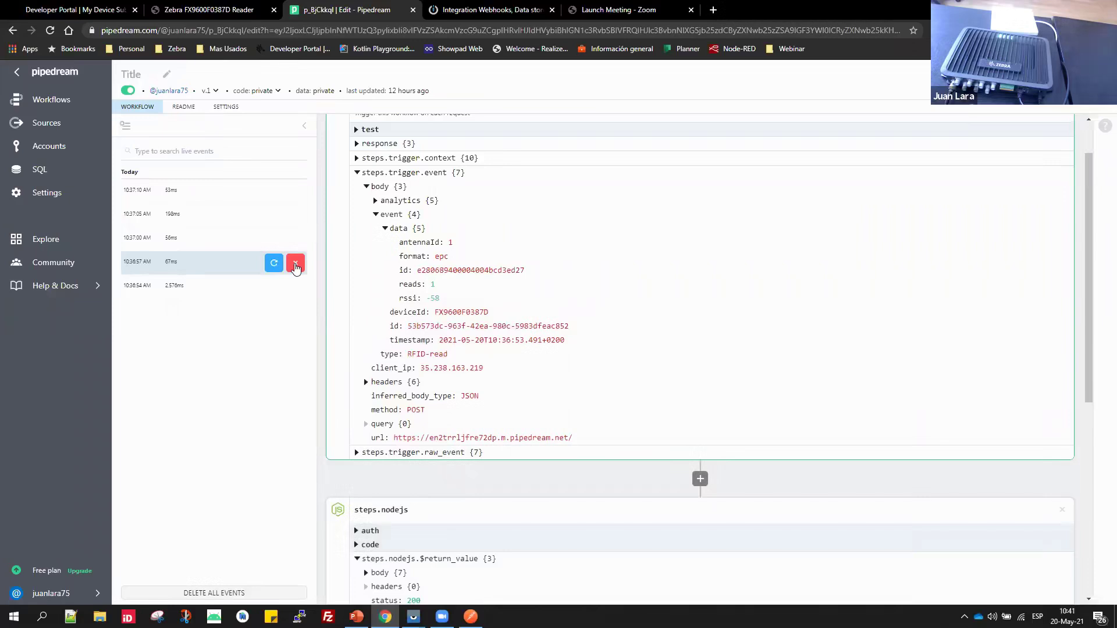
Switch to the Developer Portal in Chrome, review the Event Subscription page, and open the API documentation.
left_click(470, 617)
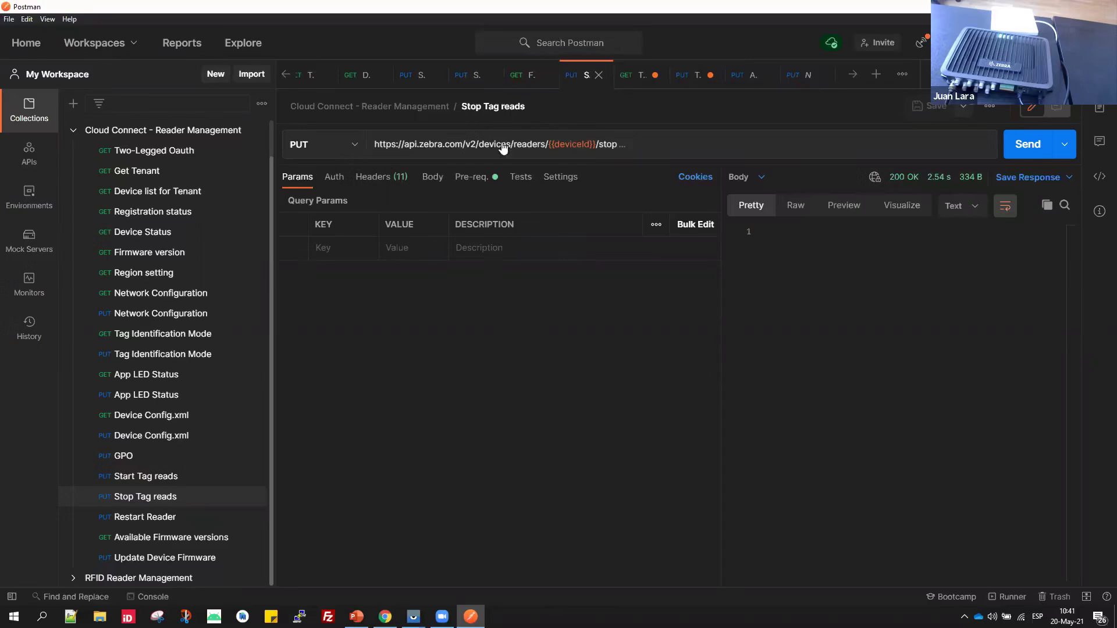
key("alt+Tab")
left_click(59, 8)
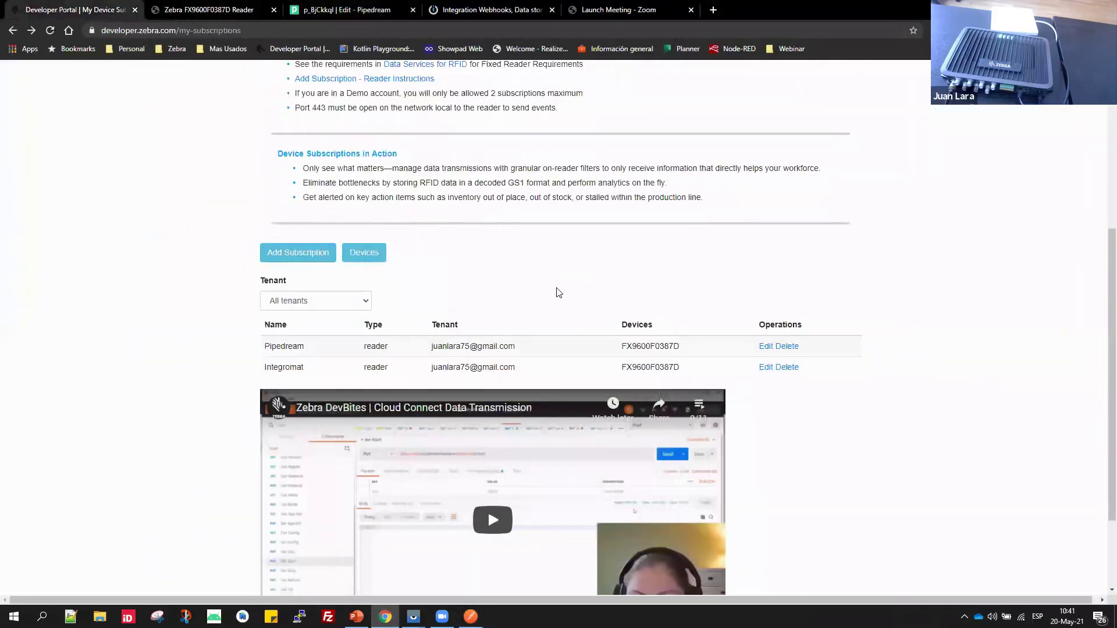
scroll(556, 292, "up", 5)
scroll(315, 367, "down", 7)
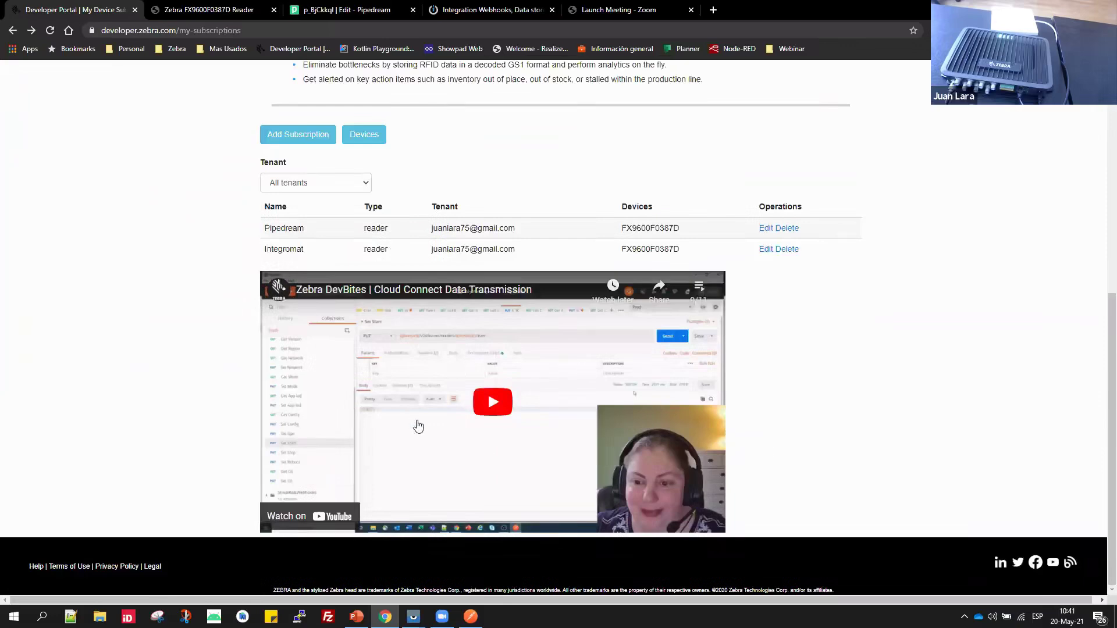
scroll(417, 424, "up", 7)
left_click(349, 138)
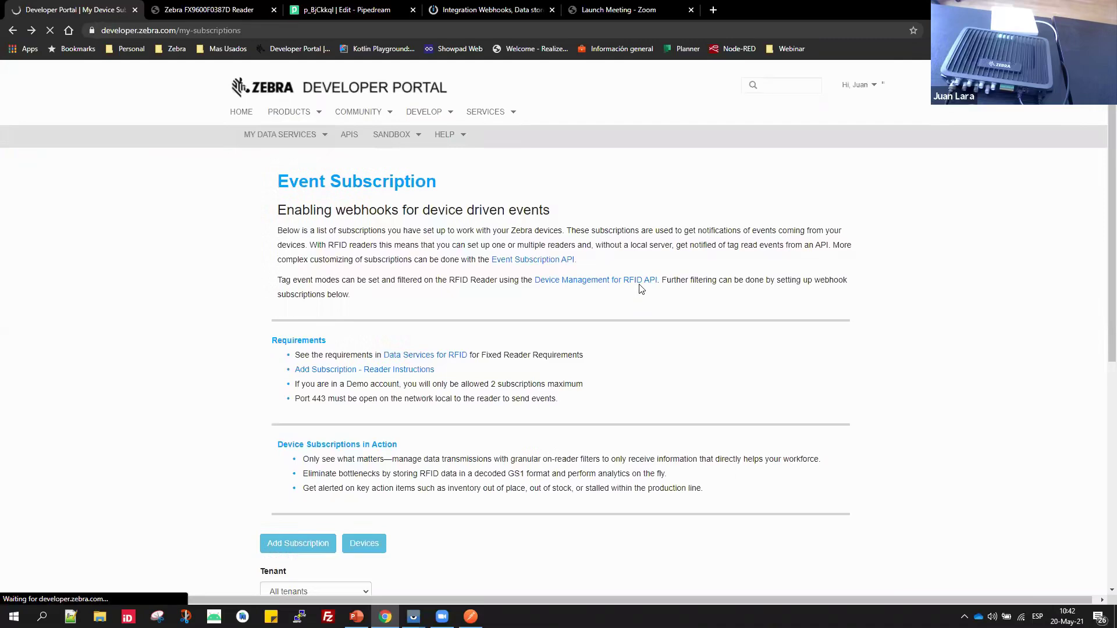
scroll(641, 289, "down", 4)
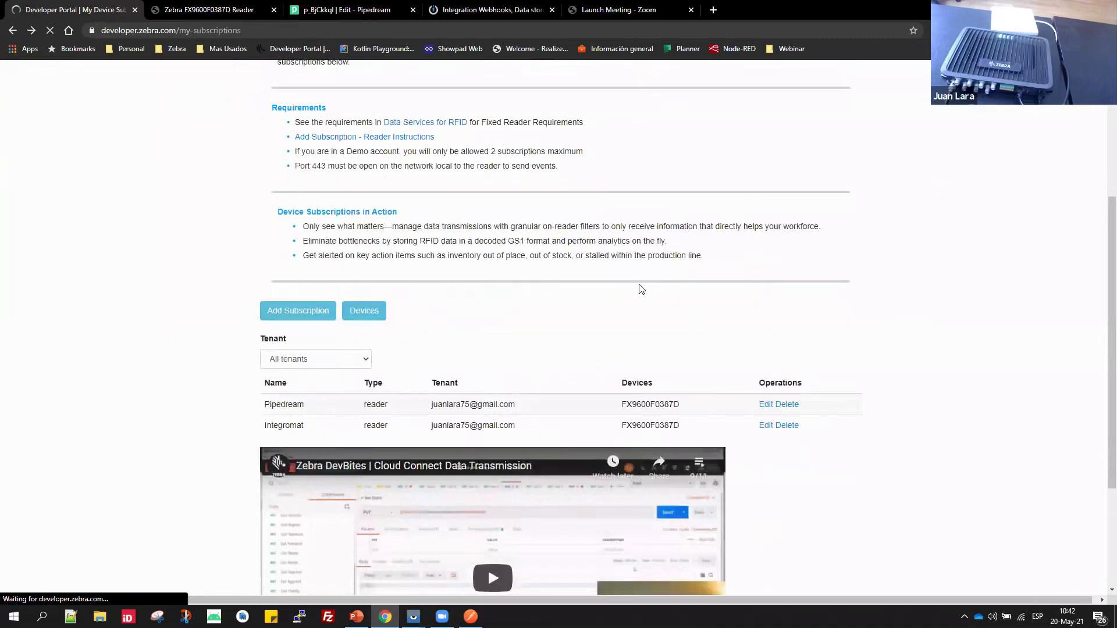
scroll(640, 289, "up", 4)
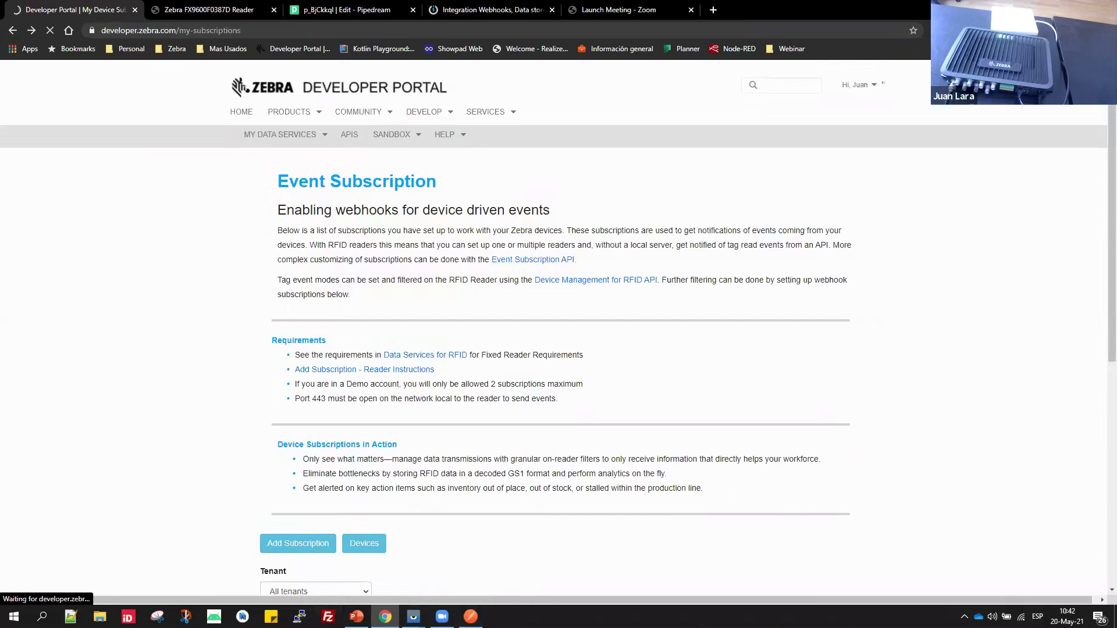
Bring up the mirrored EC50 device, wake its screen, launch the RFID_API app, and open its RFID API page.
mouse_move(413, 617)
left_click(487, 556)
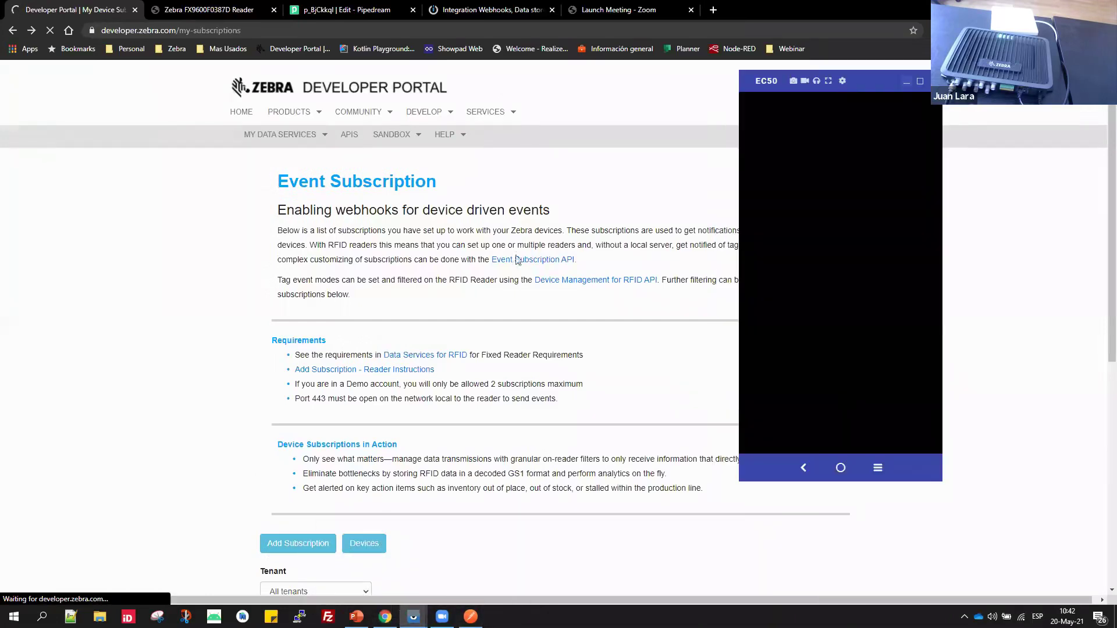
key("ctrl+m")
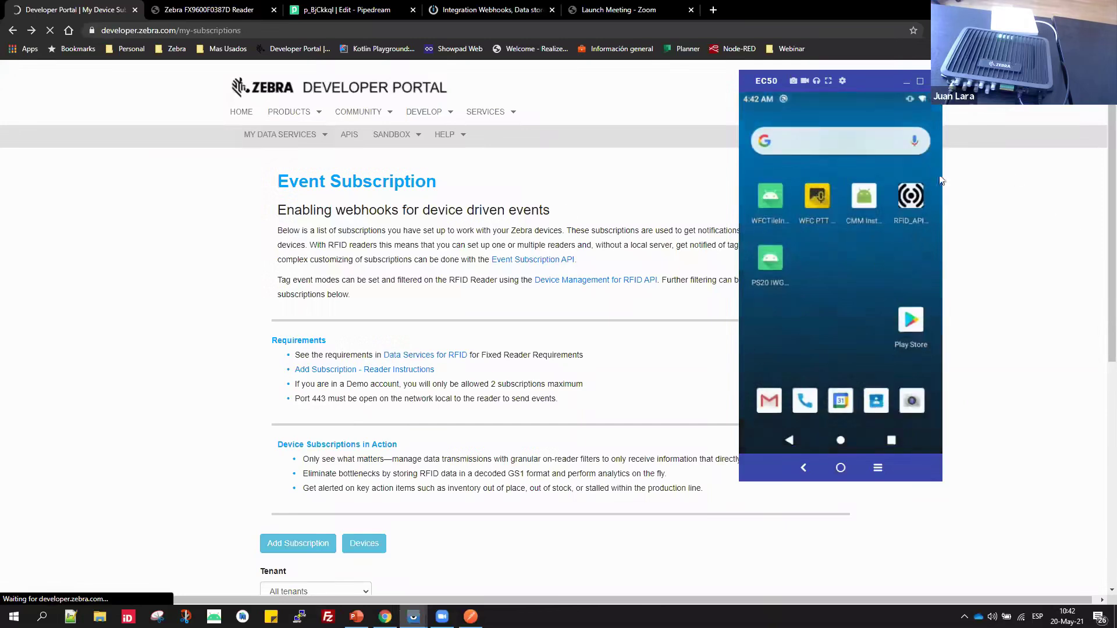
left_click(911, 198)
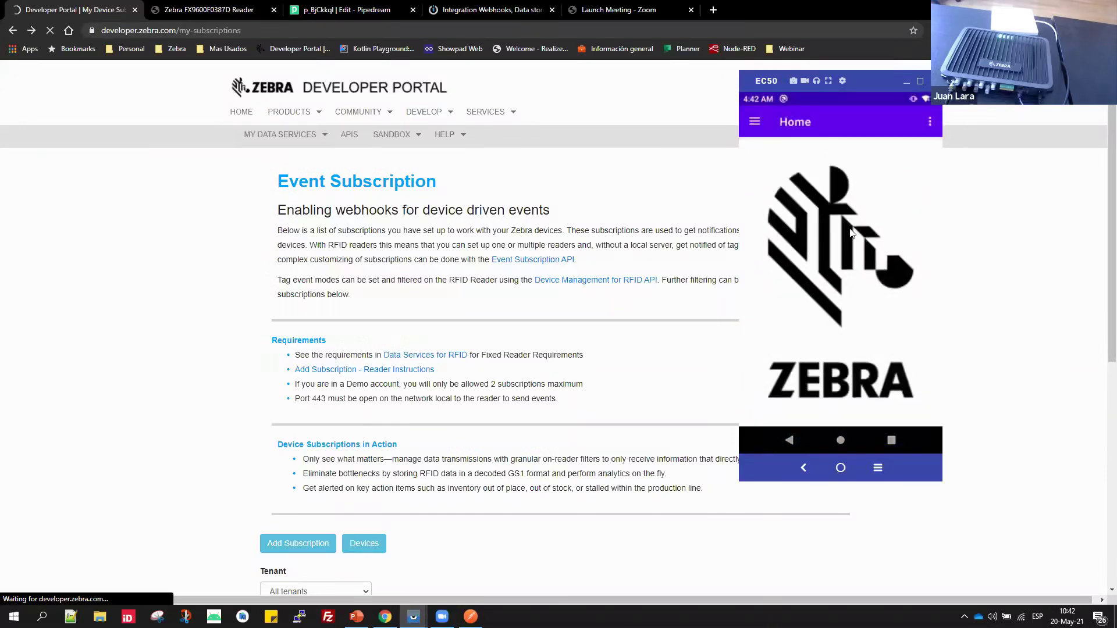
left_click(755, 123)
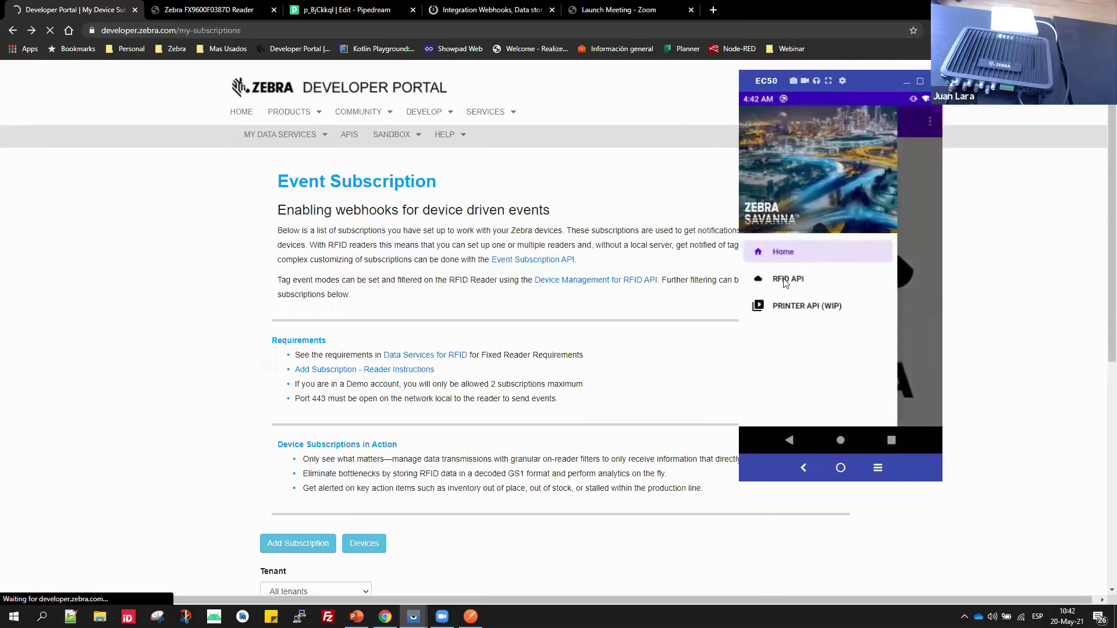
left_click(786, 280)
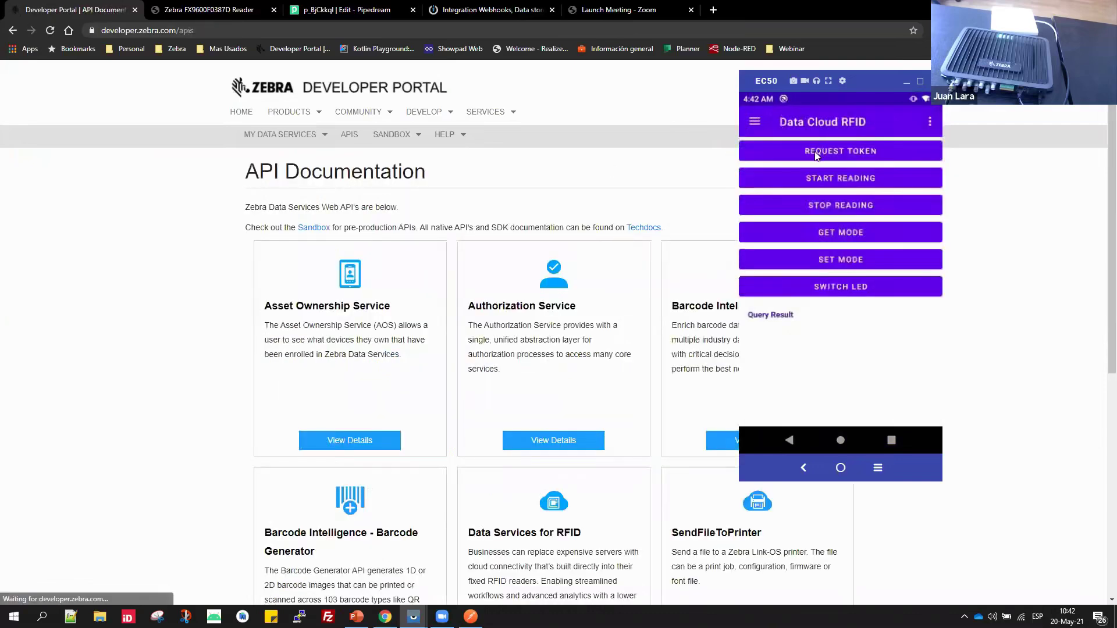
Request a token and start tag reading from the Data Cloud RFID app, and check the live events in Pipedream.
left_click(813, 152)
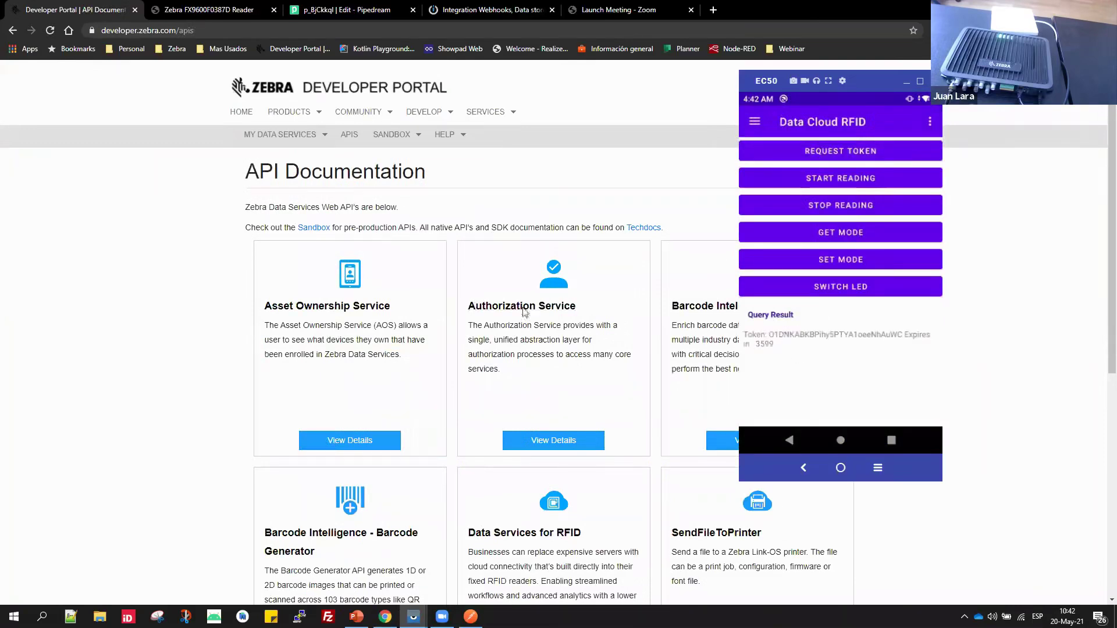
left_click(811, 182)
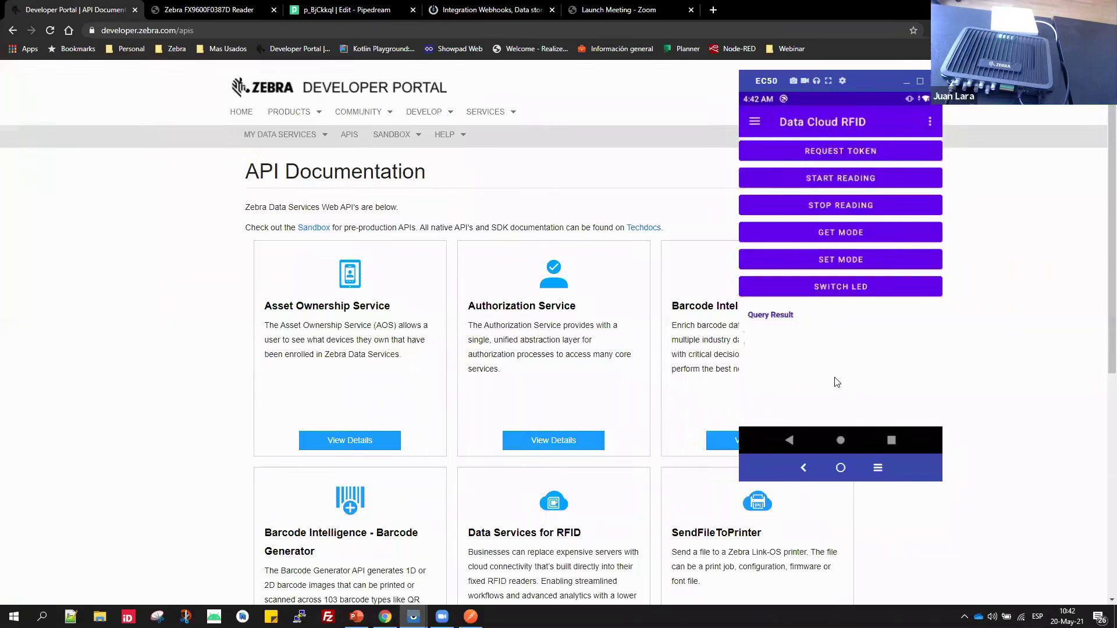
left_click(316, 18)
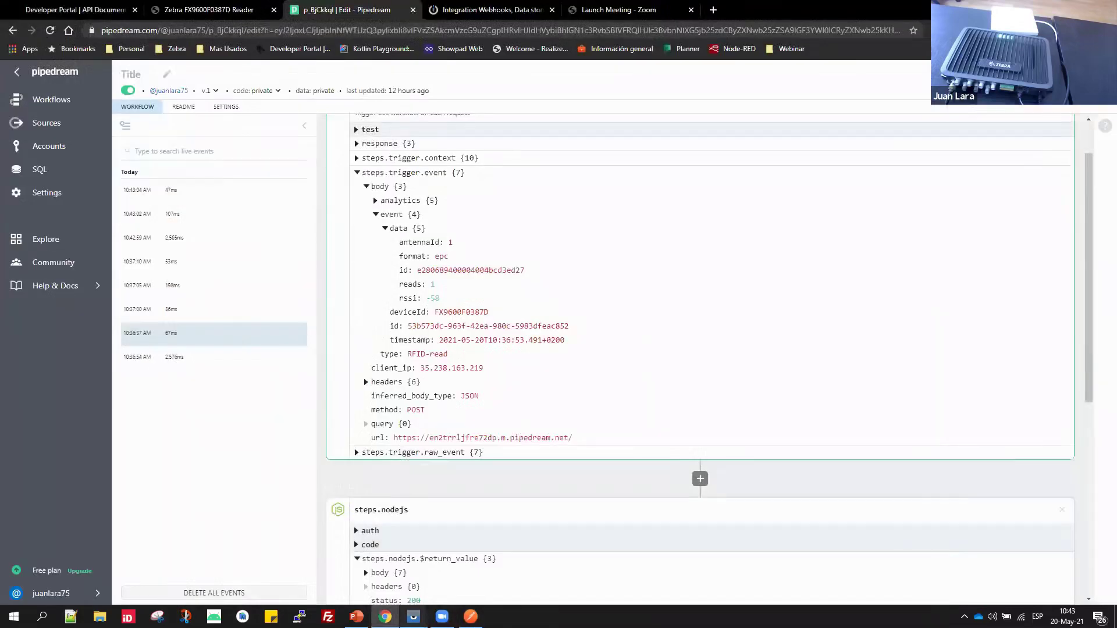
Return to the mirrored EC50 device, switch the reader's LED from the Data Cloud RFID app, and minimize the device window.
left_click(476, 553)
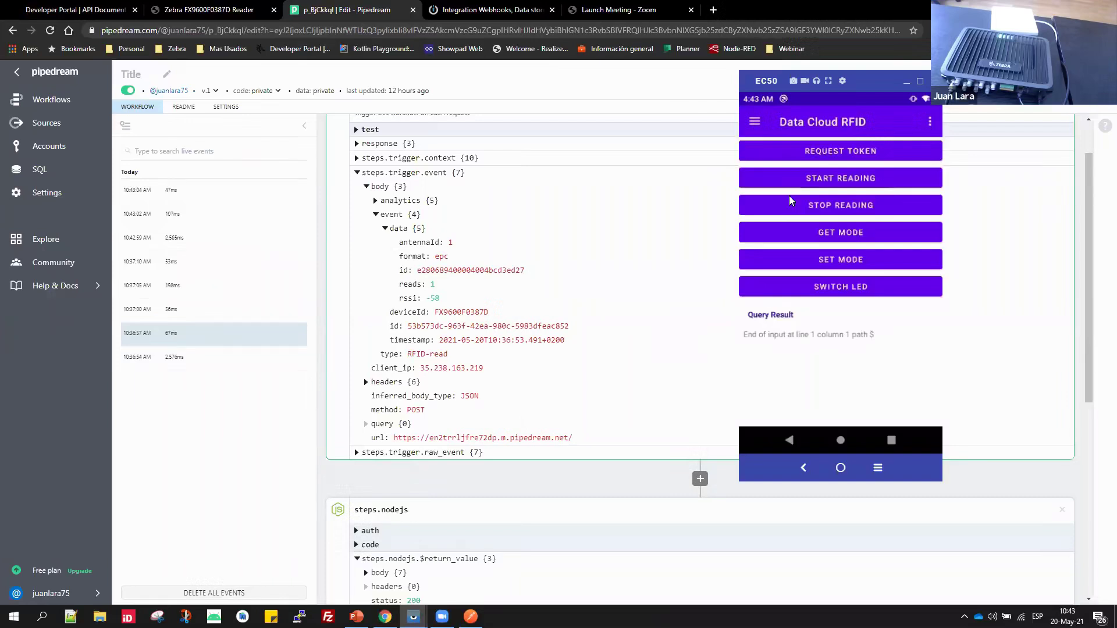
left_click(826, 288)
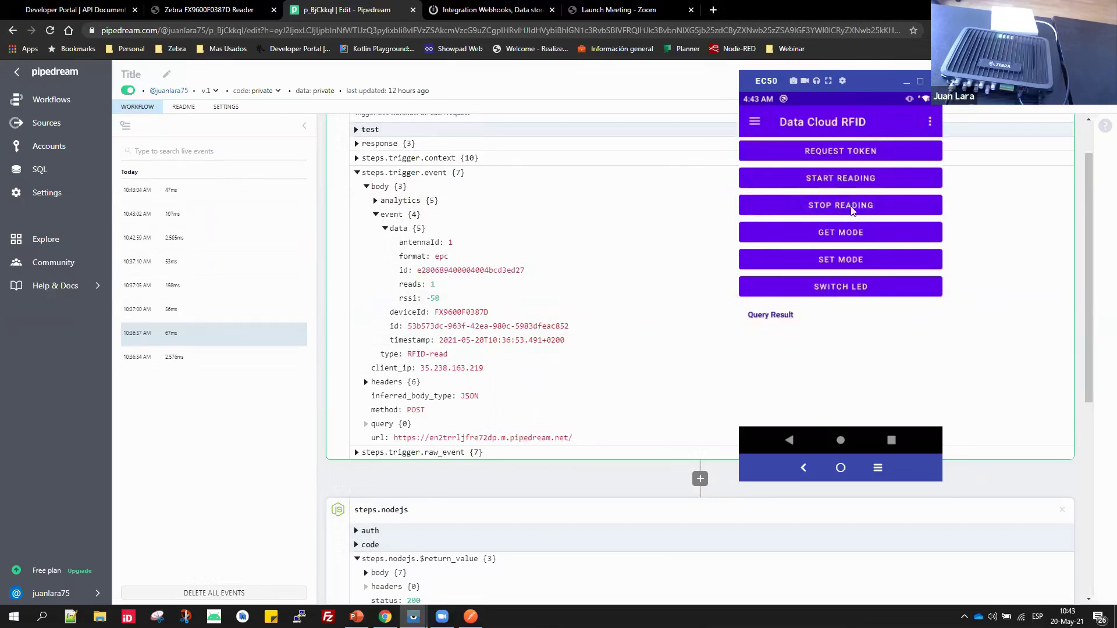
left_click(906, 82)
In the Developer Portal's API documentation, open Data Services for RFID and its Device Management for RFID details.
left_click(210, 10)
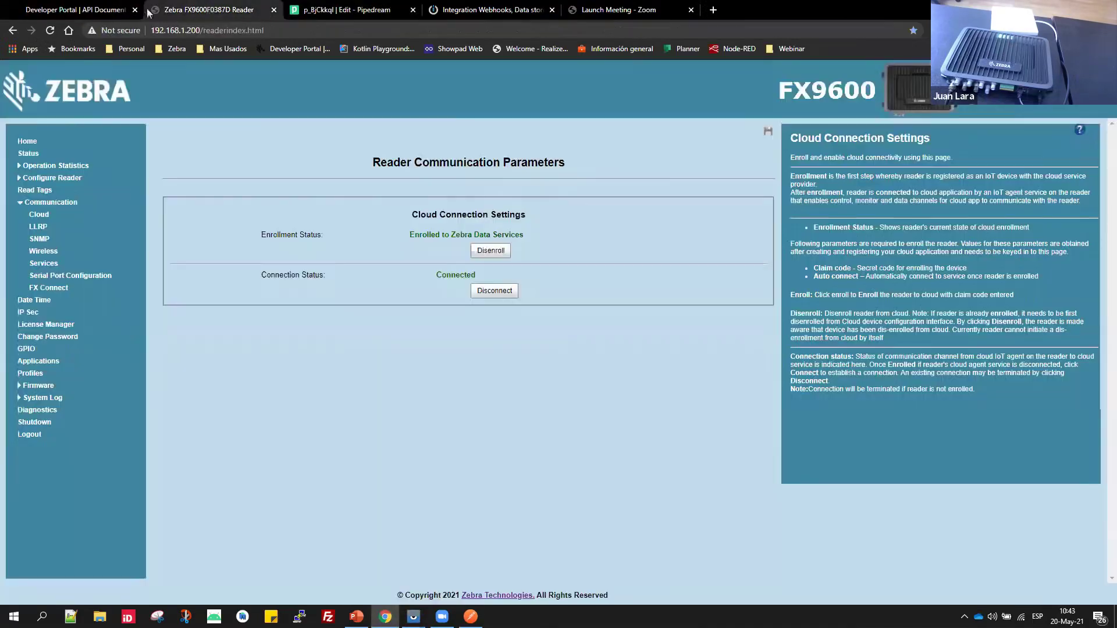
left_click(91, 10)
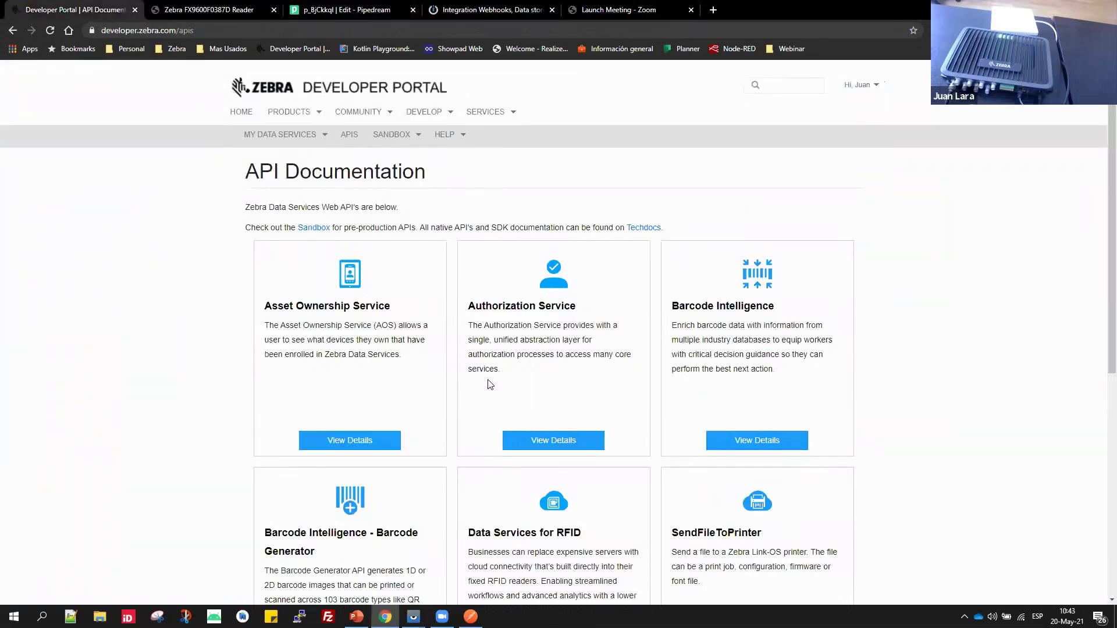
scroll(486, 381, "down", 2)
scroll(457, 381, "down", 3)
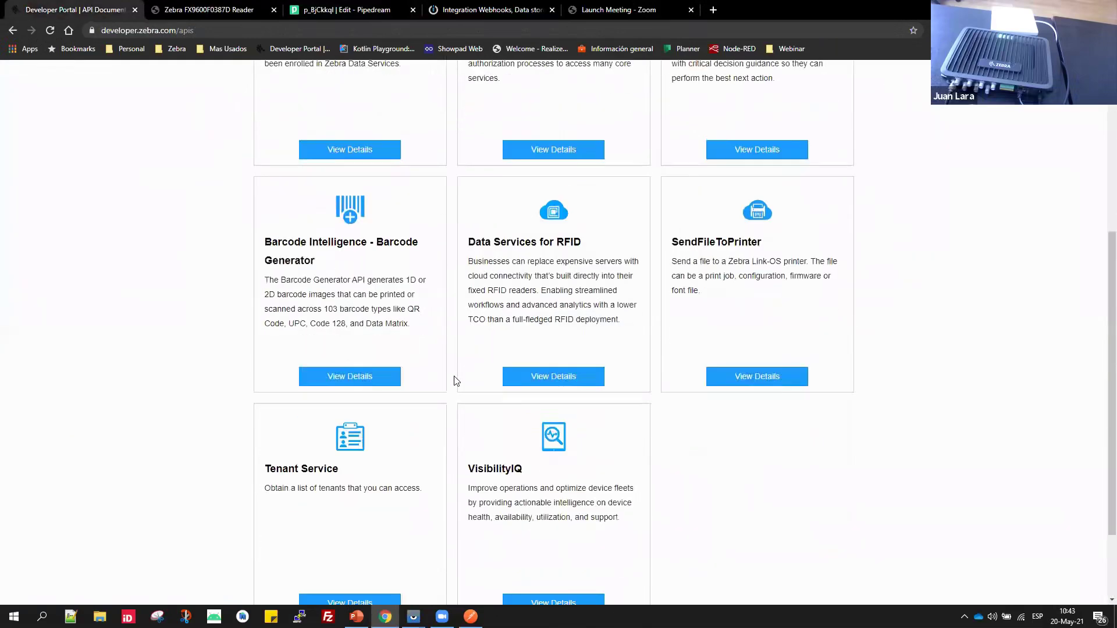
left_click(560, 378)
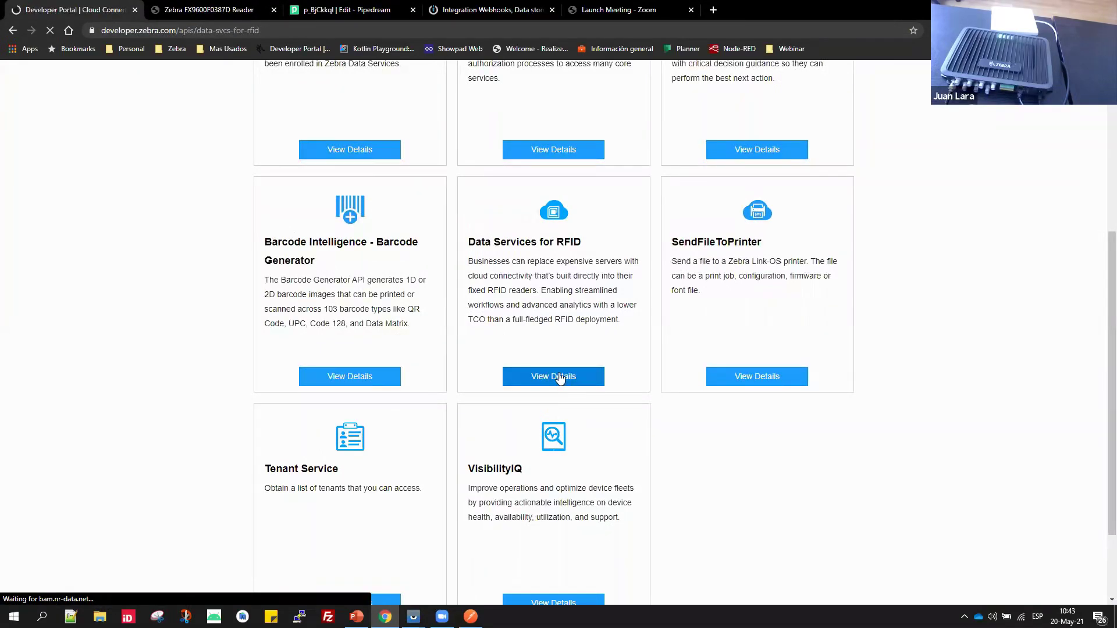
scroll(560, 367, "down", 8)
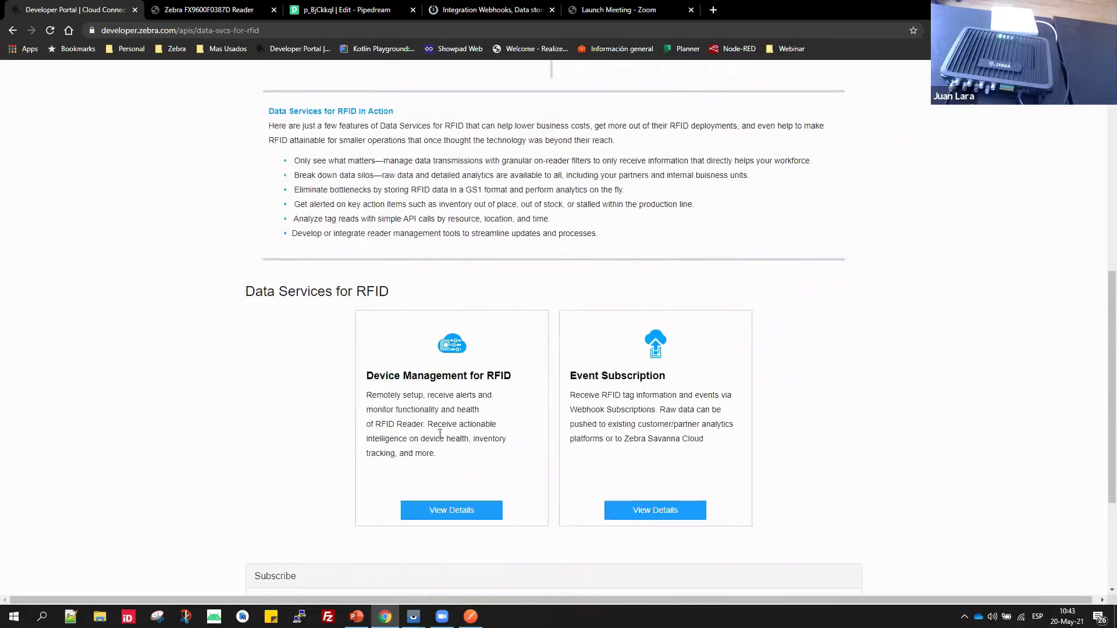
left_click(453, 515)
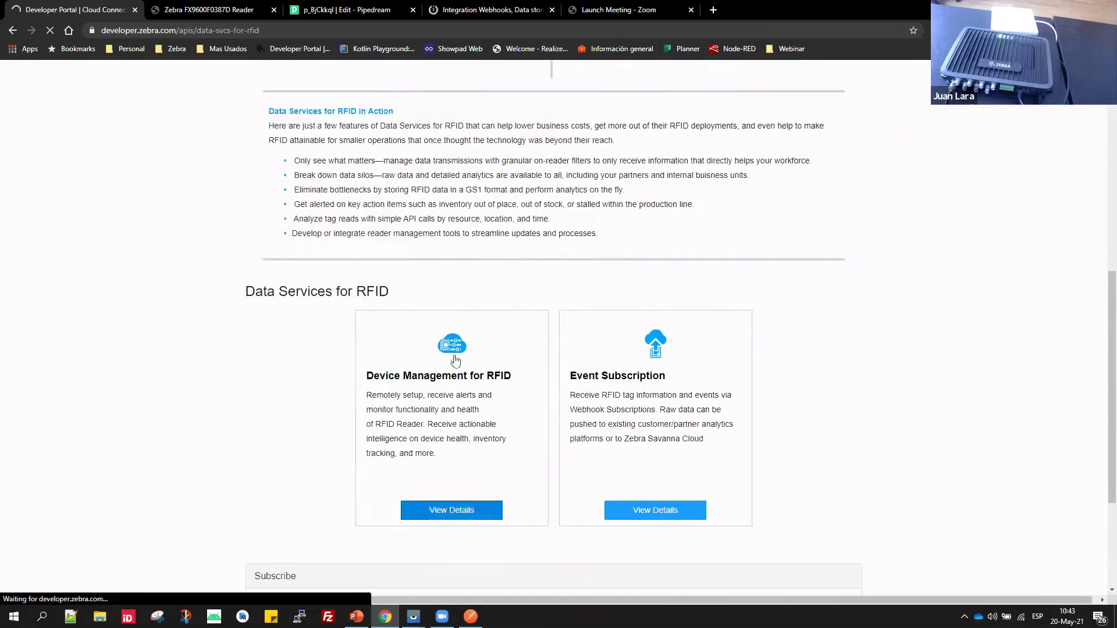
Expand the GET /{deviceId}/version endpoint in the Information section of the Device Management for RFID API.
scroll(481, 456, "down", 3)
scroll(481, 457, "down", 10)
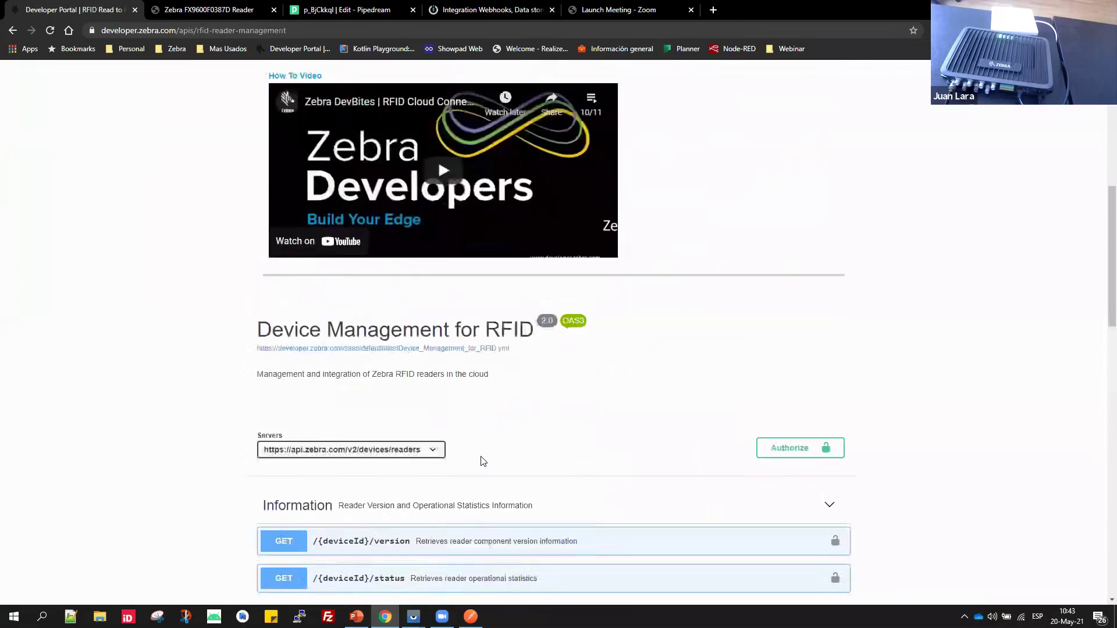
scroll(242, 404, "down", 3)
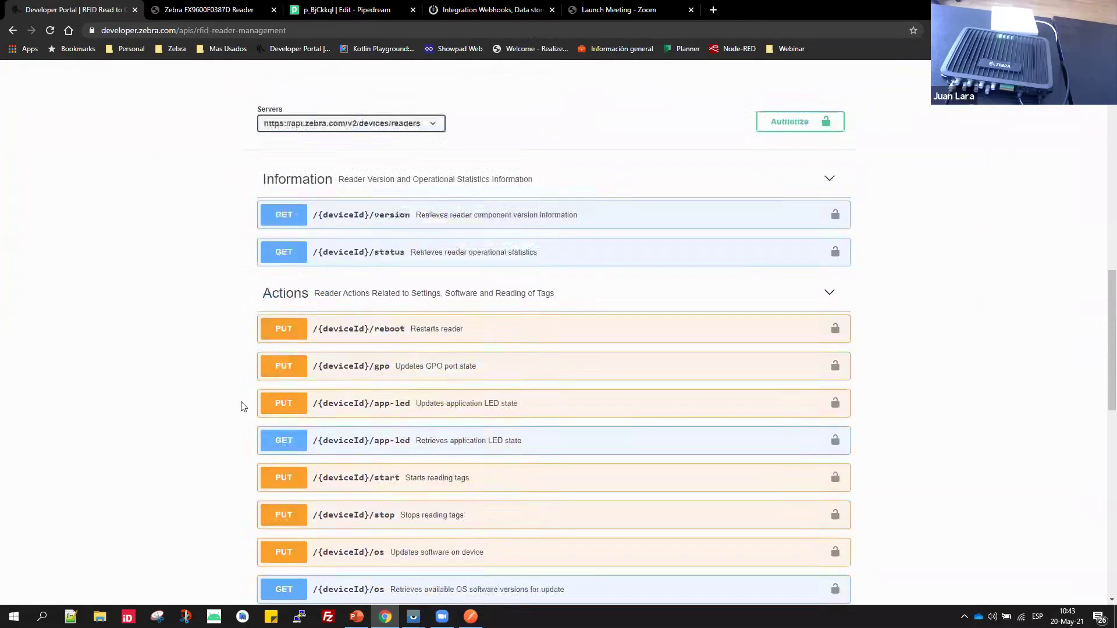
left_click(400, 125)
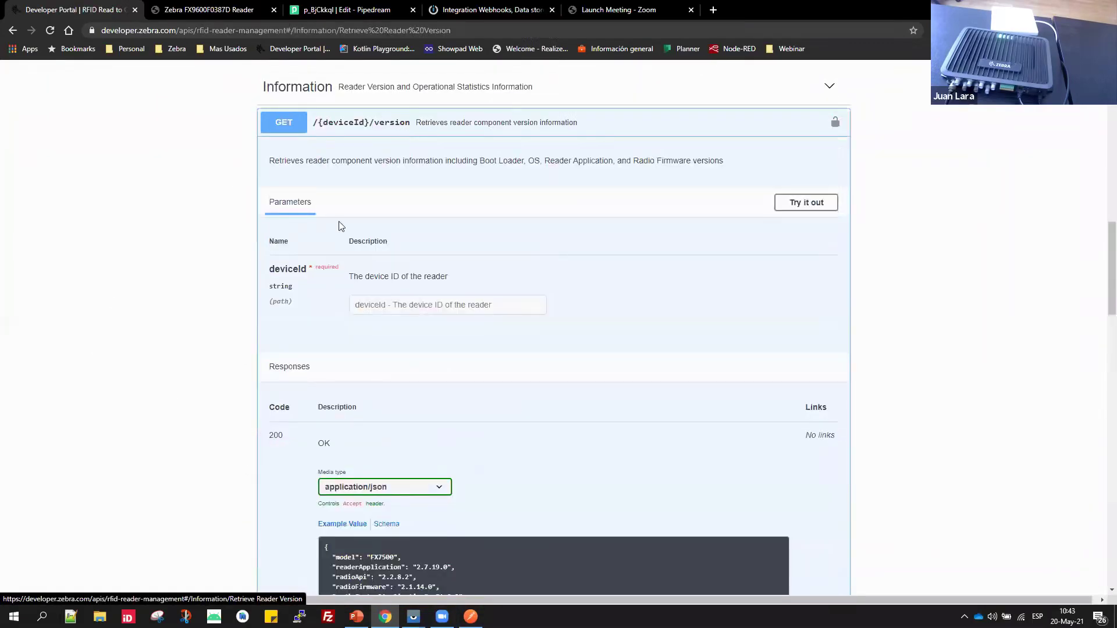
Examine the version endpoint's parameters and example responses, the reader action and configuration endpoints, and the page's requirements and getting-started links.
scroll(640, 340, "up", 4)
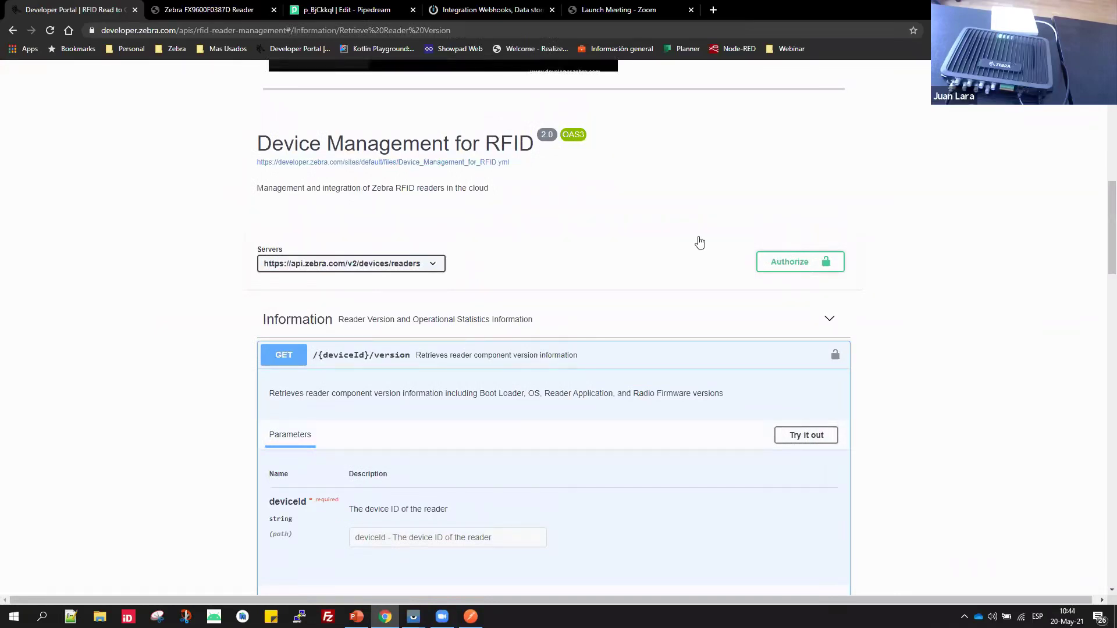
scroll(542, 246, "down", 5)
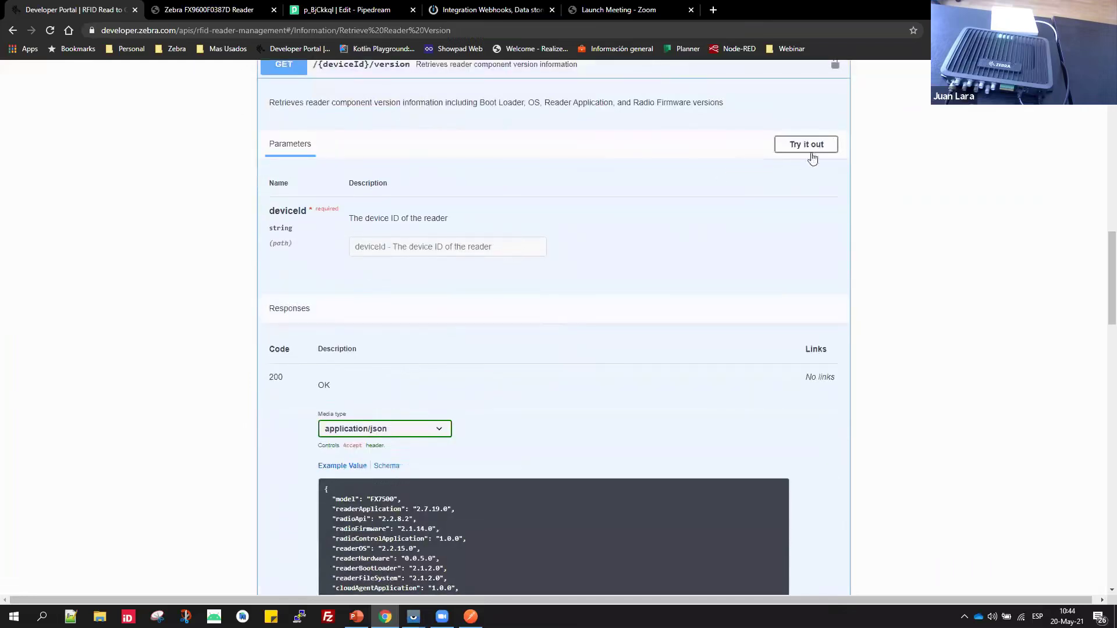
scroll(448, 317, "down", 3)
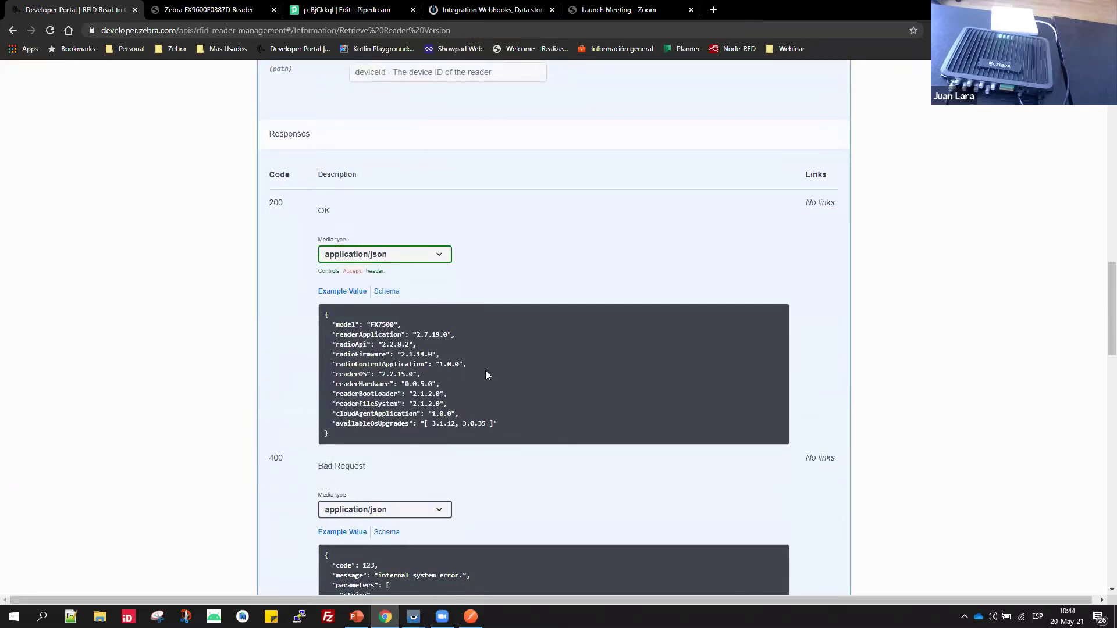
scroll(442, 349, "down", 3)
scroll(399, 333, "down", 6)
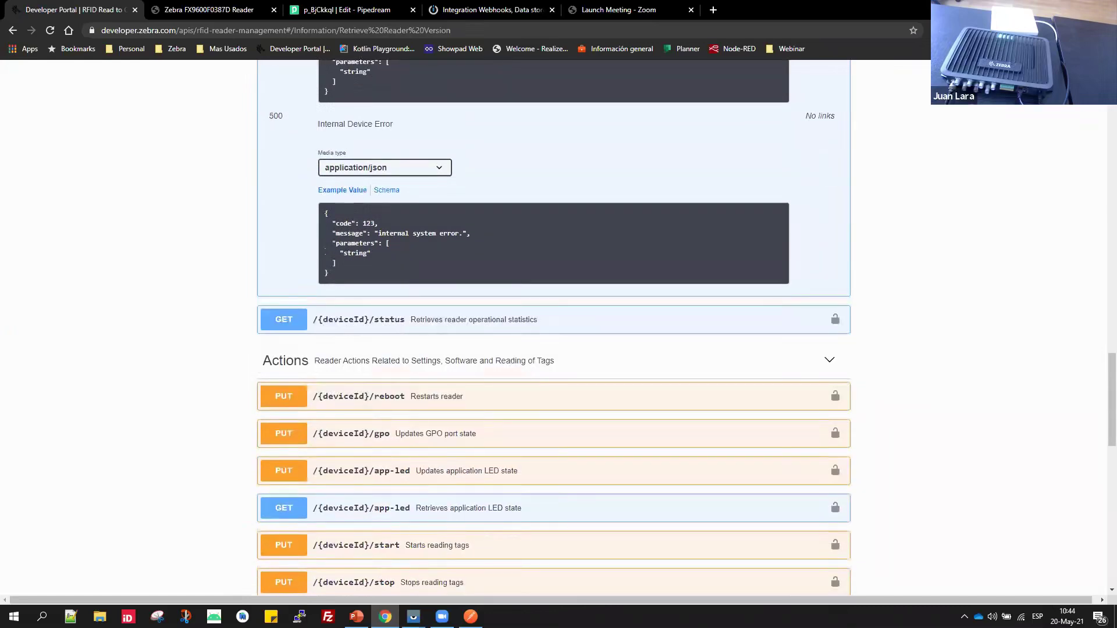
mouse_move(470, 617)
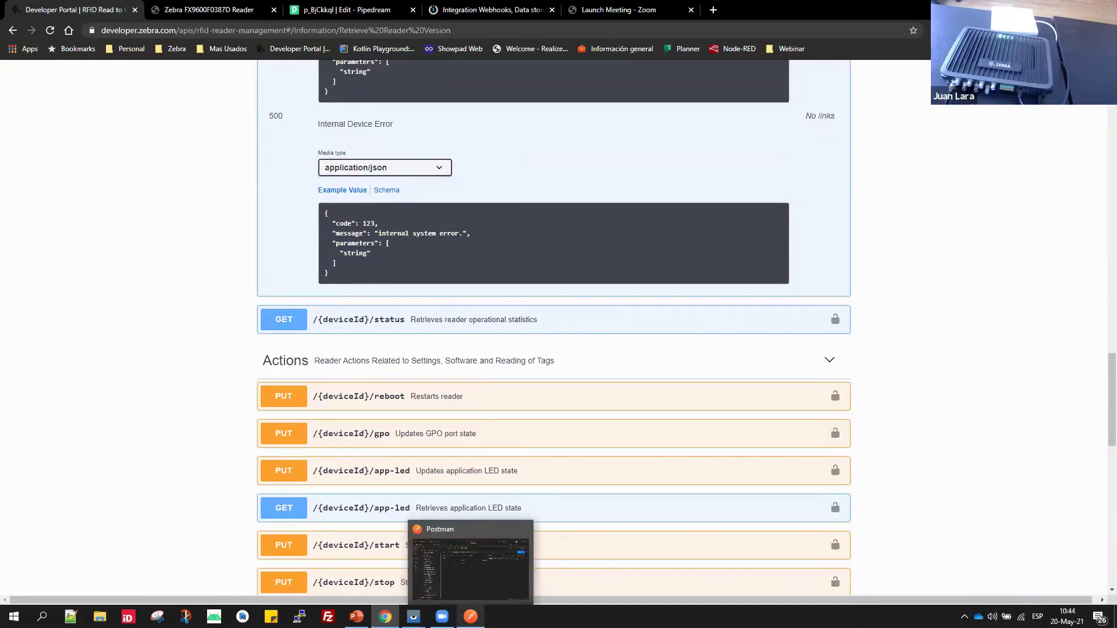
scroll(179, 365, "down", 4)
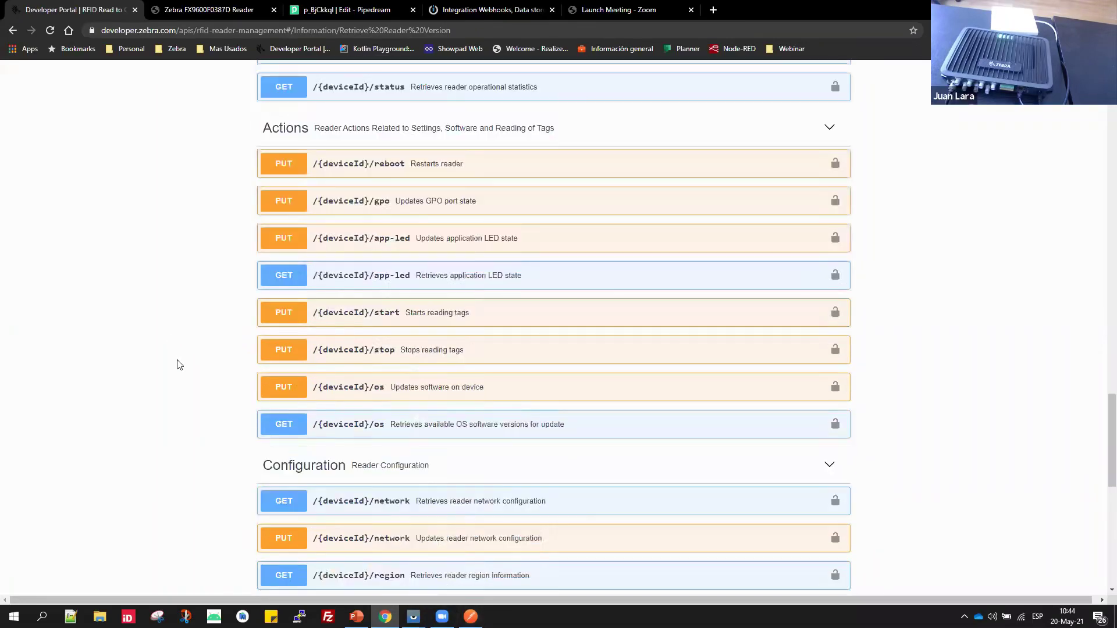
scroll(232, 395, "up", 5)
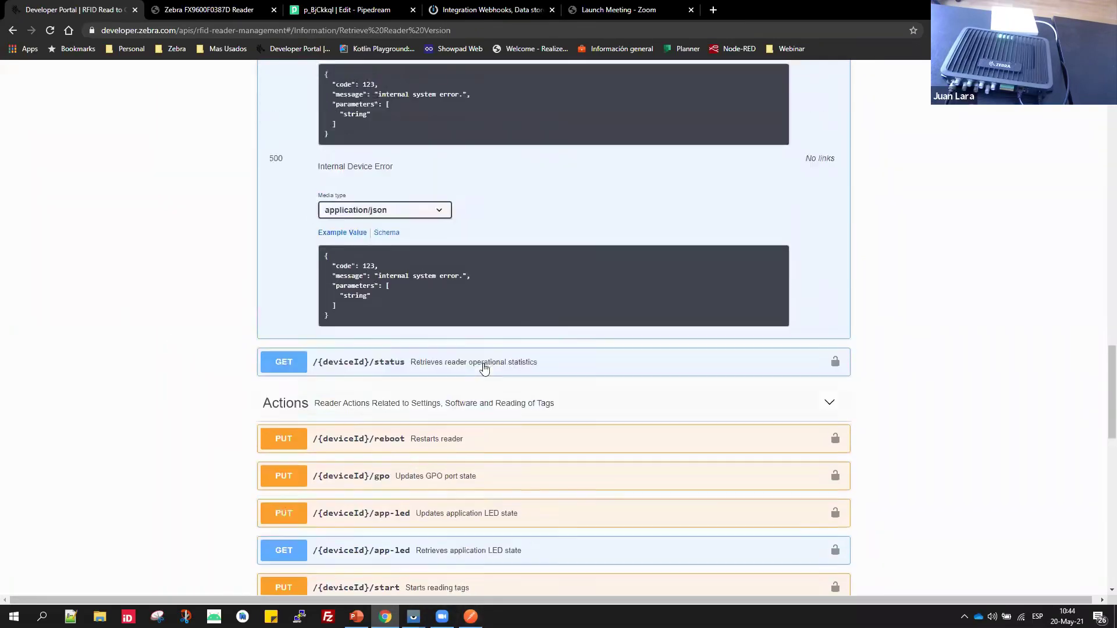
scroll(485, 368, "up", 5)
scroll(227, 365, "up", 6)
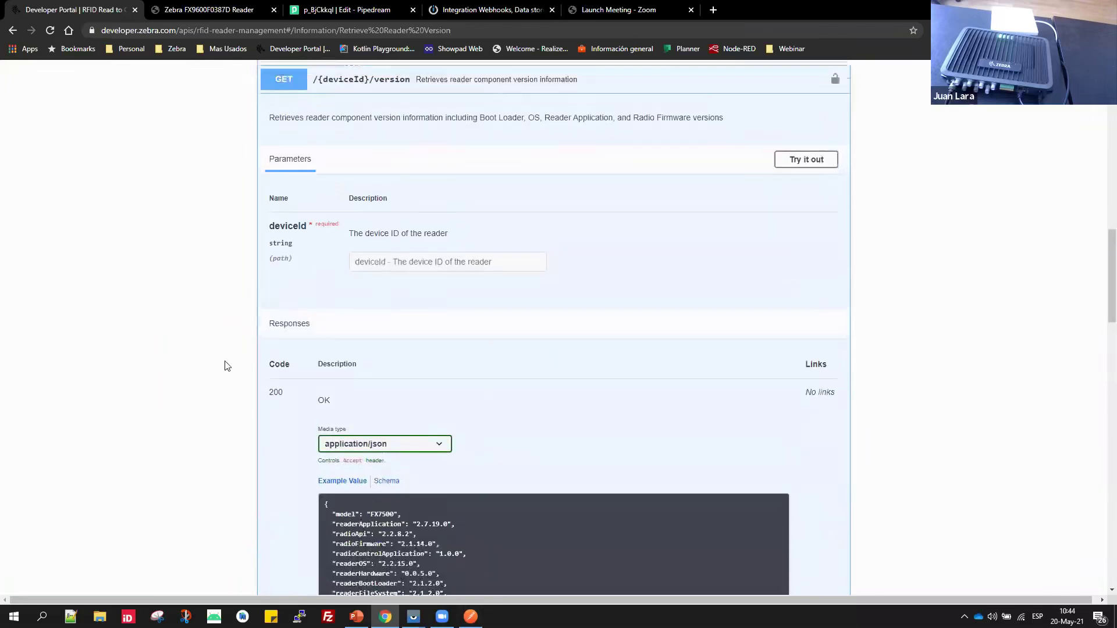
scroll(227, 365, "up", 5)
scroll(213, 275, "up", 5)
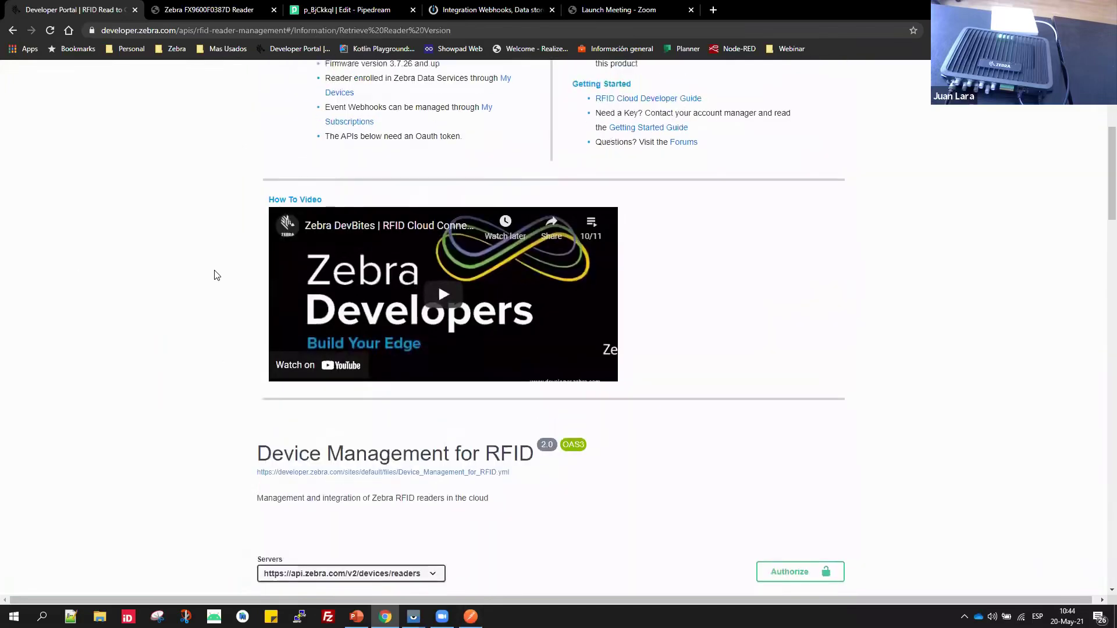
scroll(215, 275, "up", 4)
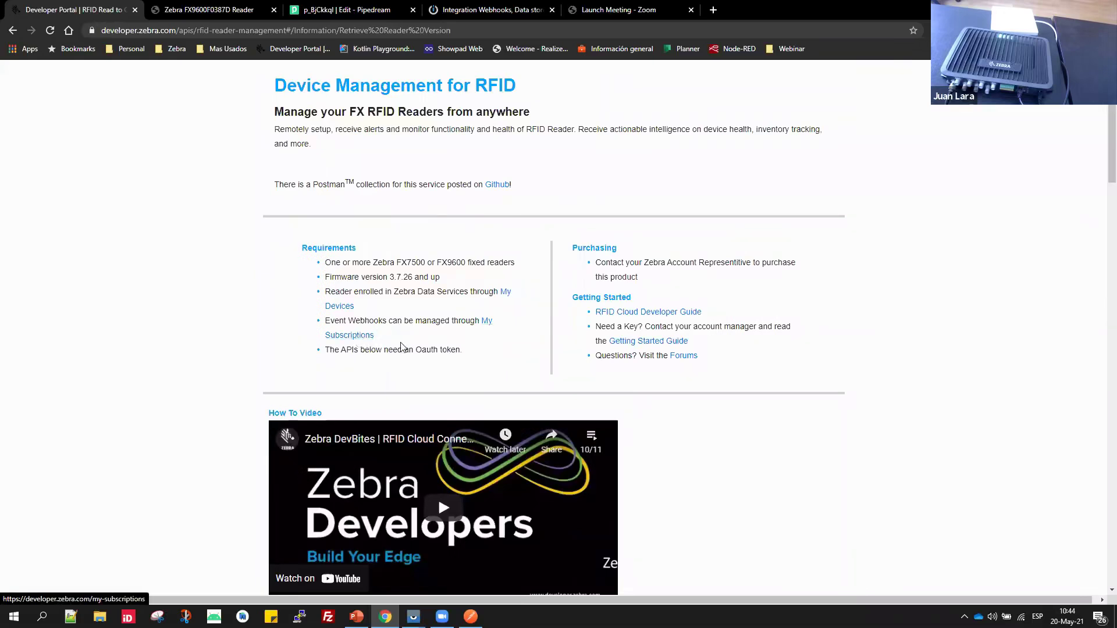
Highlight the page's Postman collection note, and in Postman open the Two-Legged Oauth request of the Cloud Connect - Reader Management collection.
left_click_drag(526, 185, 275, 185)
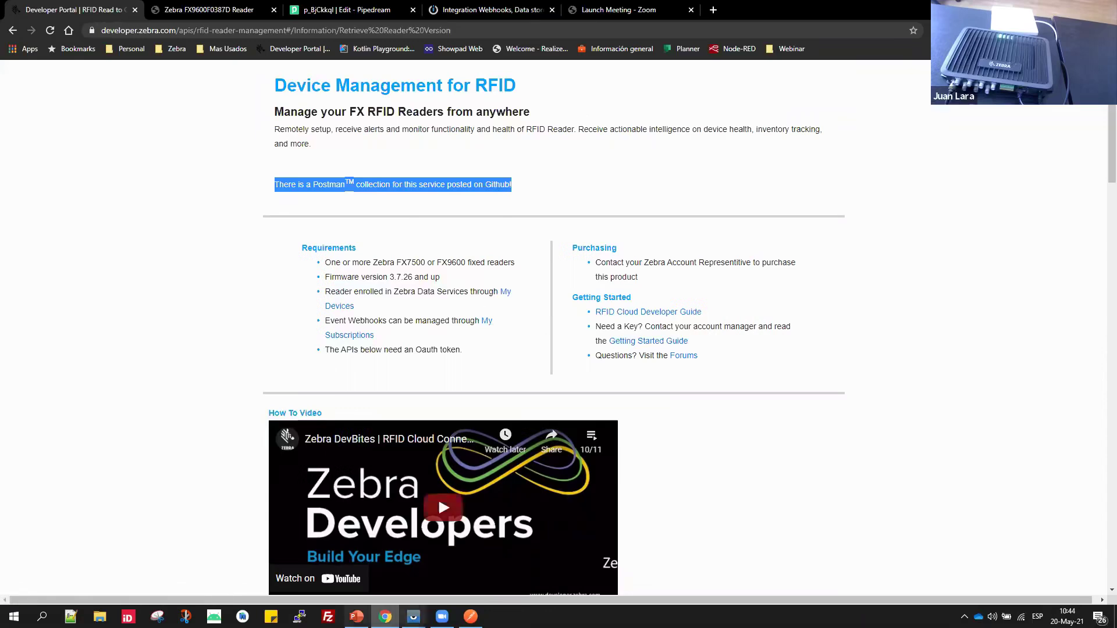
key("alt+Tab")
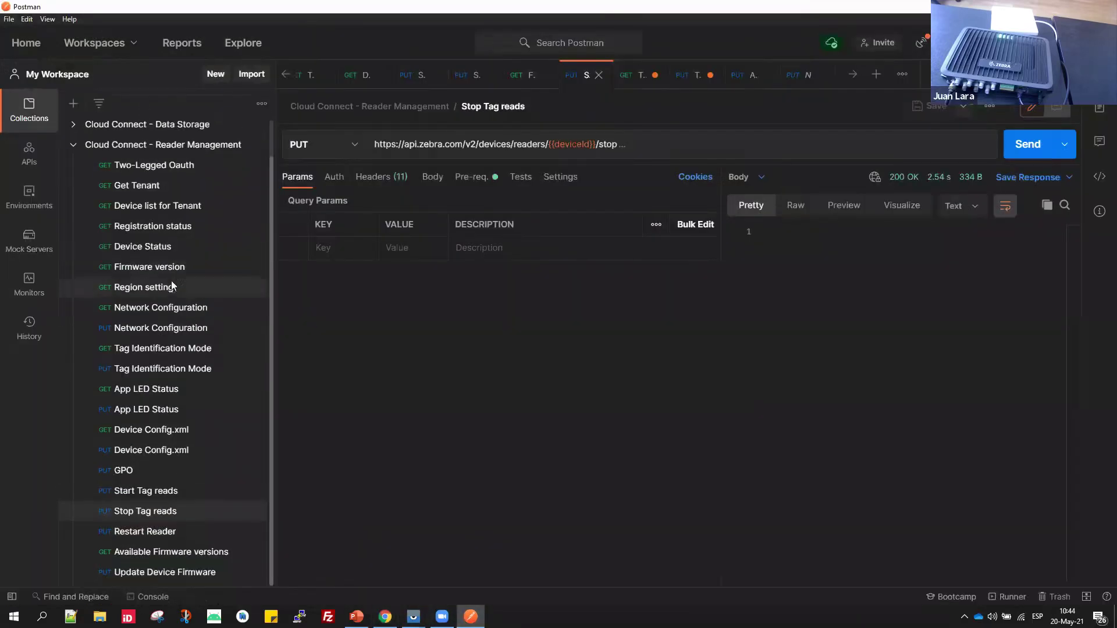
scroll(172, 285, "up", 1)
left_click(75, 170)
left_click(75, 170)
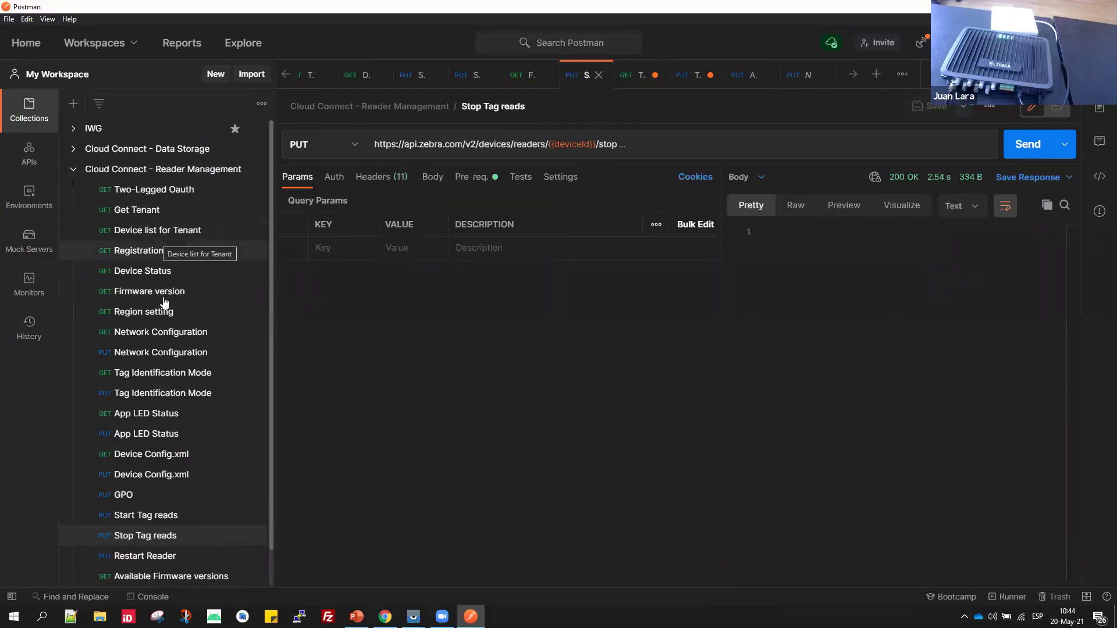
left_click(146, 195)
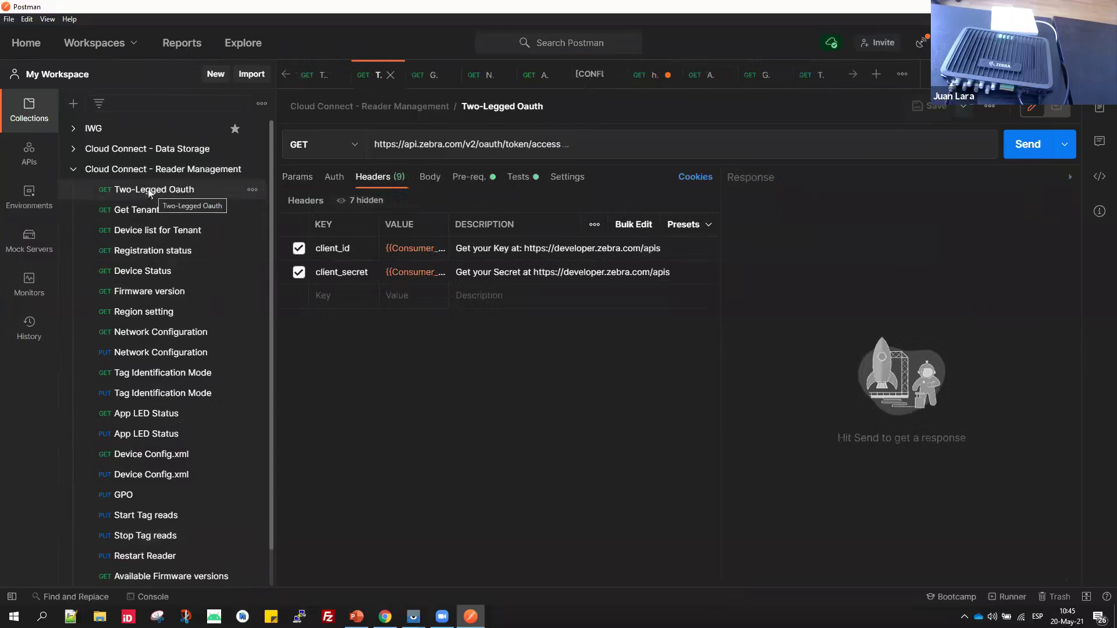
Show the code snippet for the Two-Legged Oauth request and set its language to HTTP.
left_click(1100, 177)
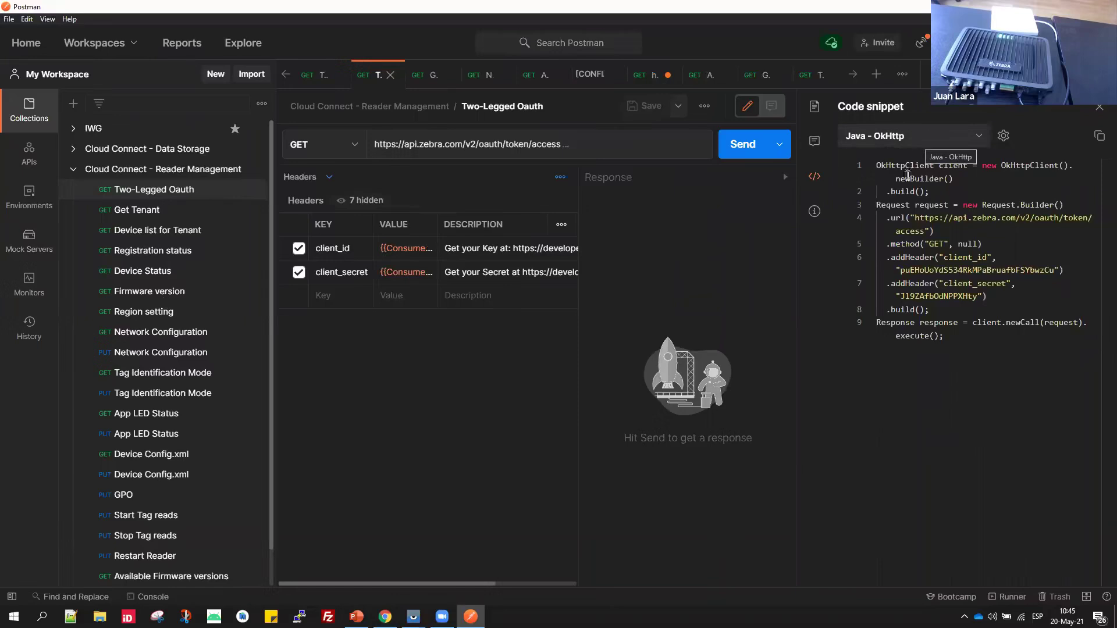
left_click(927, 136)
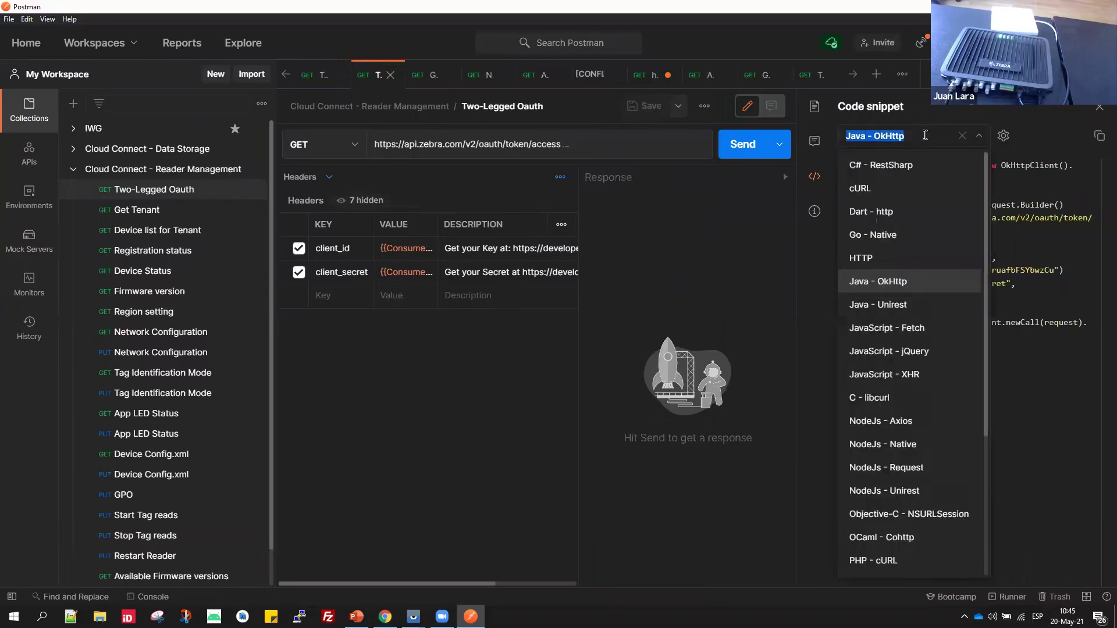
left_click(875, 262)
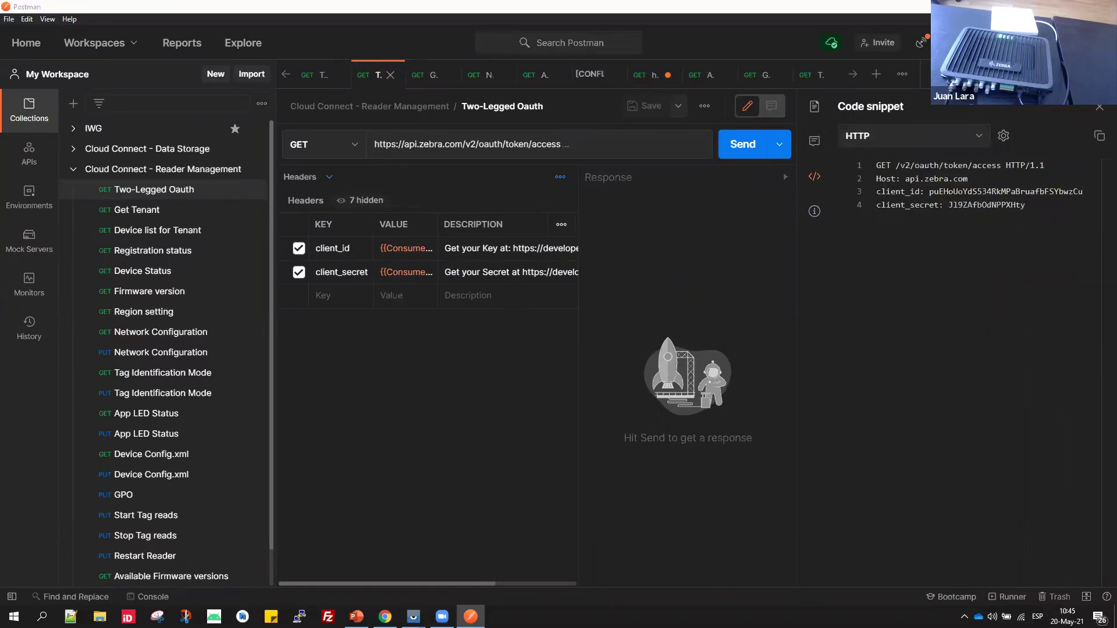
Return to the Device Management for RFID page in Chrome to review its overview, and switch to the Webinar_RFID_API.pptx presentation in PowerPoint.
key("alt+Tab")
scroll(687, 436, "down", 3)
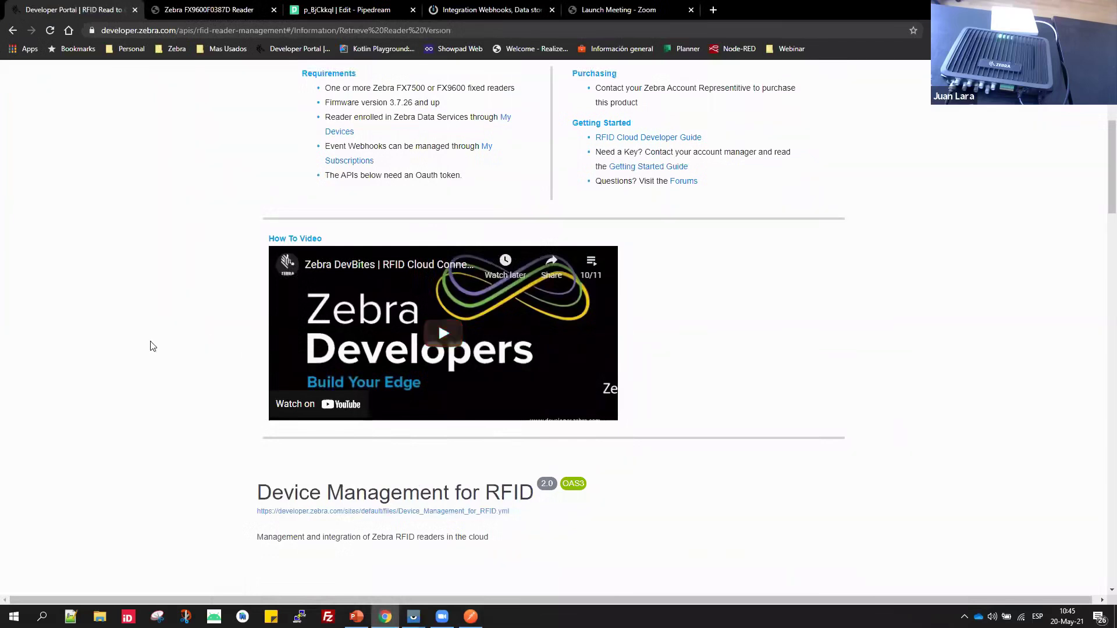
scroll(116, 309, "up", 3)
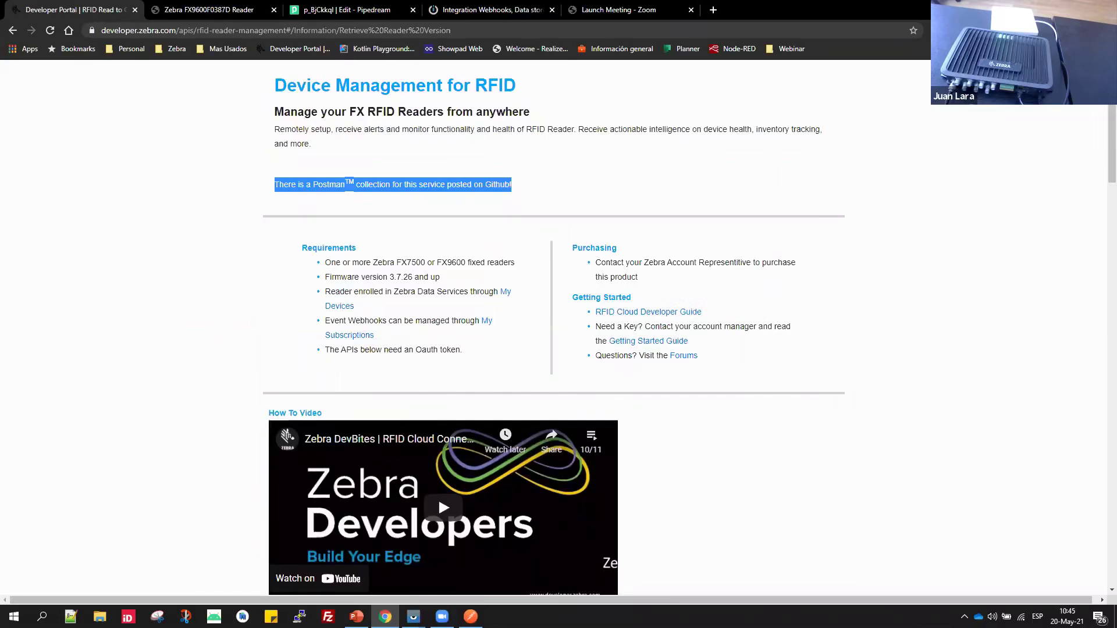
left_click(357, 617)
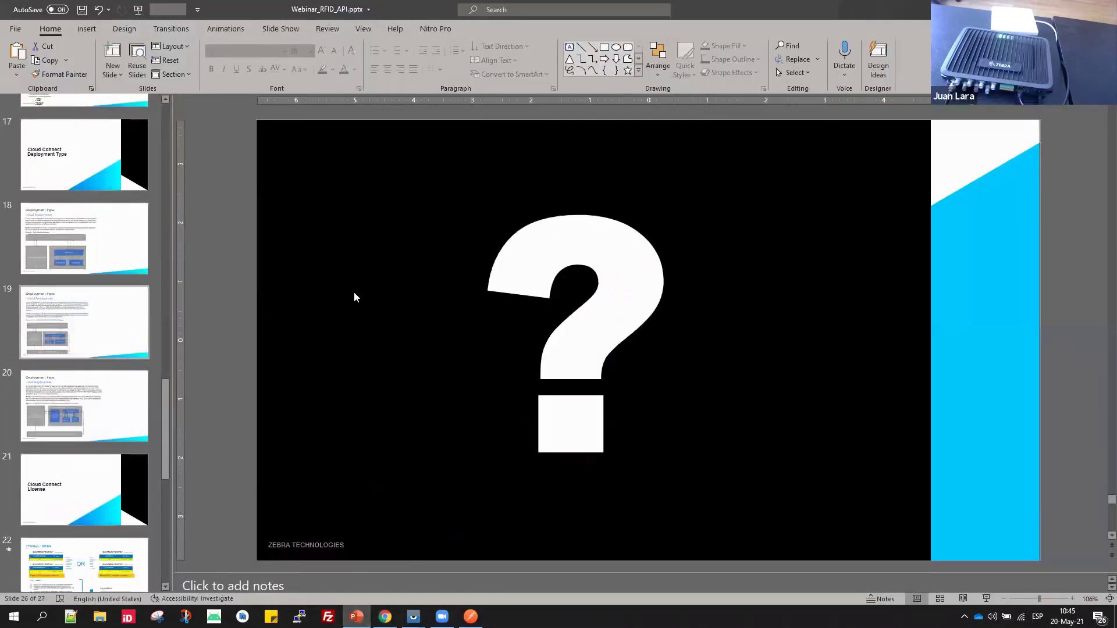